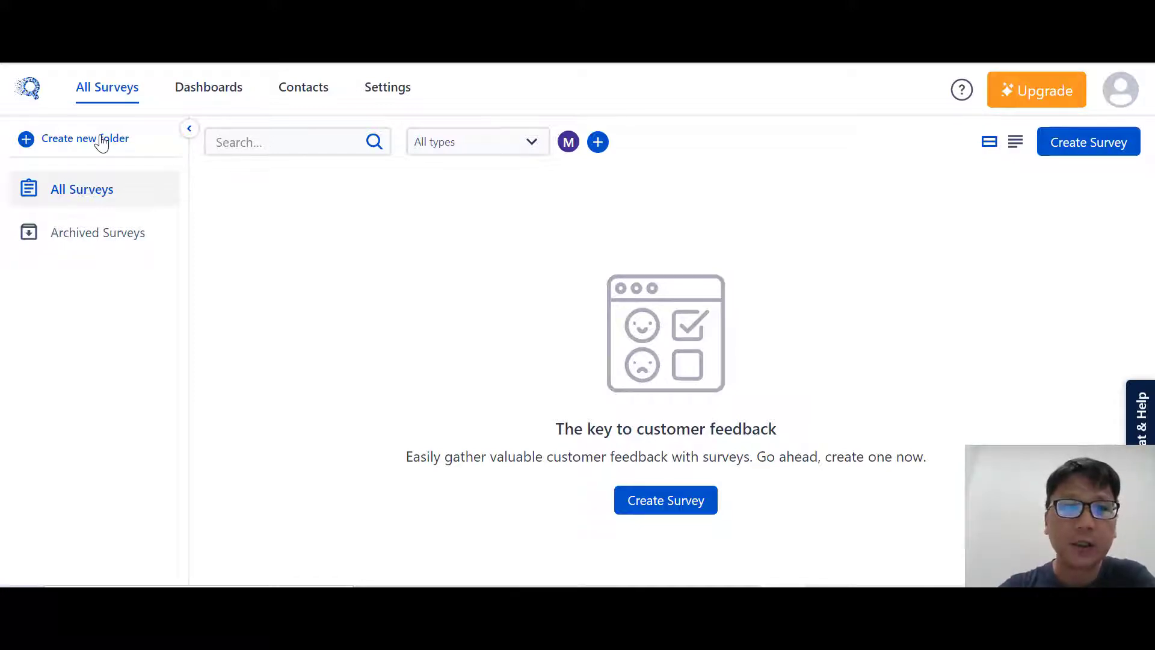
Step: Start a new survey and browse the Customer Experience, Product Experience and Employee Experience template categories
click(101, 143)
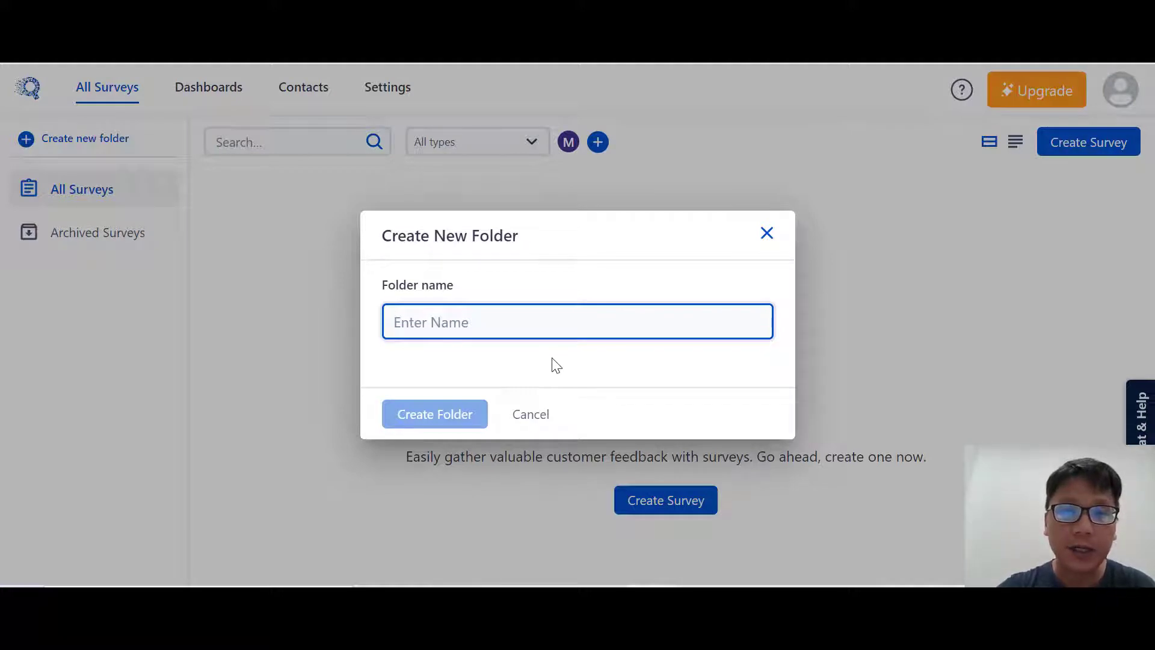
click(538, 413)
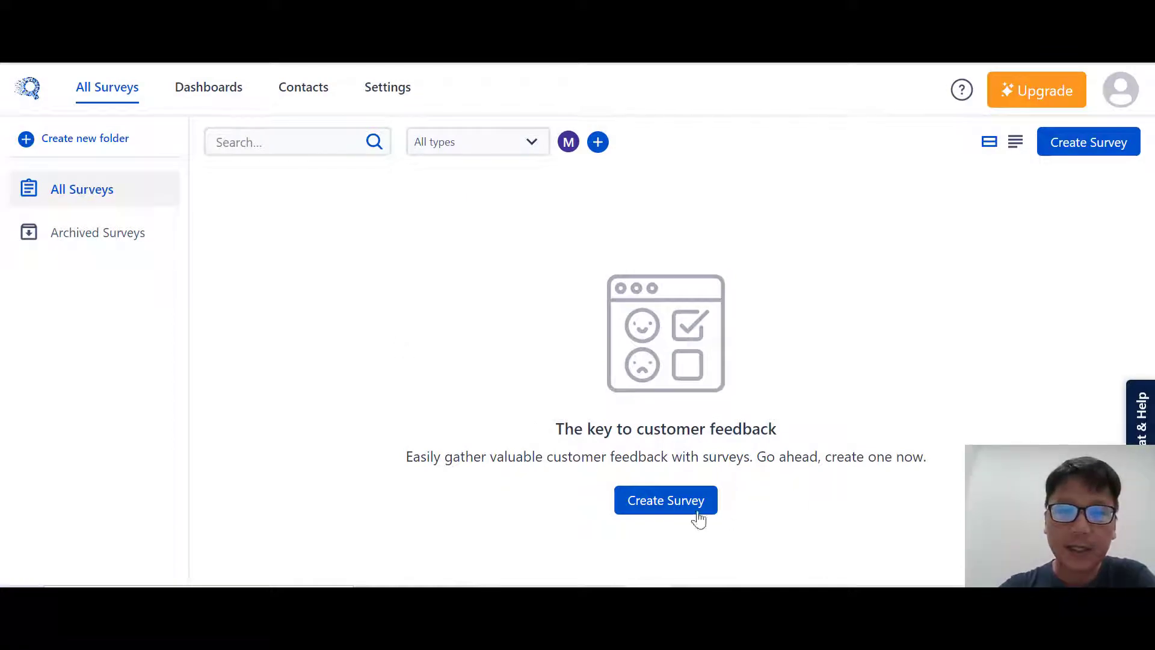
click(678, 514)
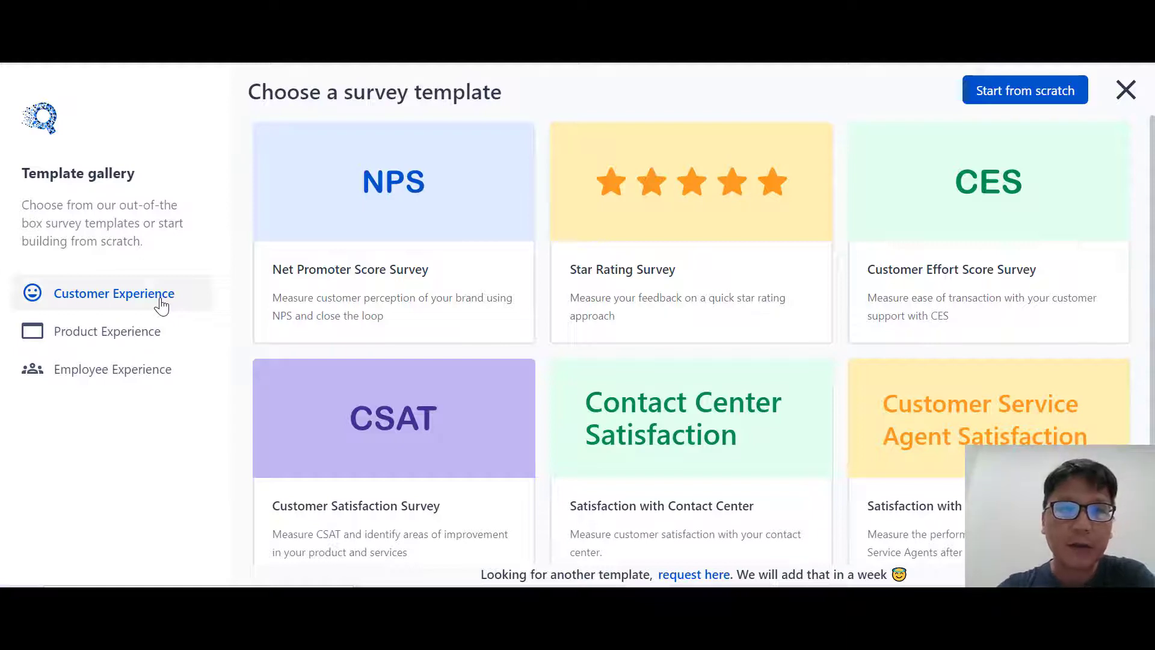
scroll(161, 300, down, 1)
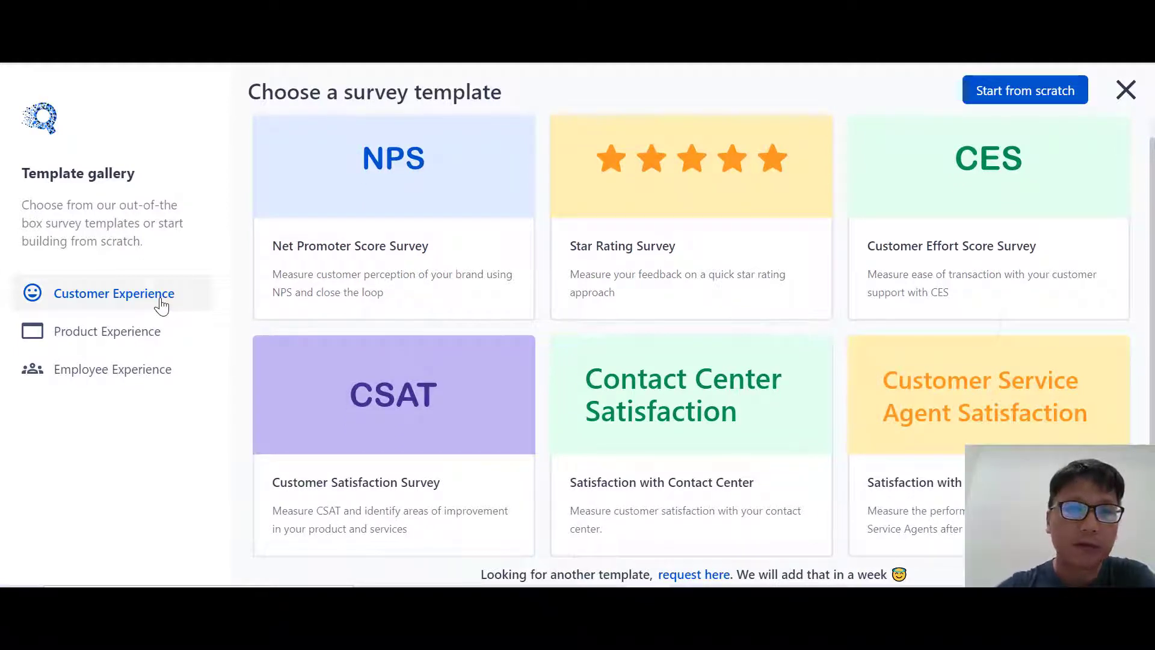
click(75, 339)
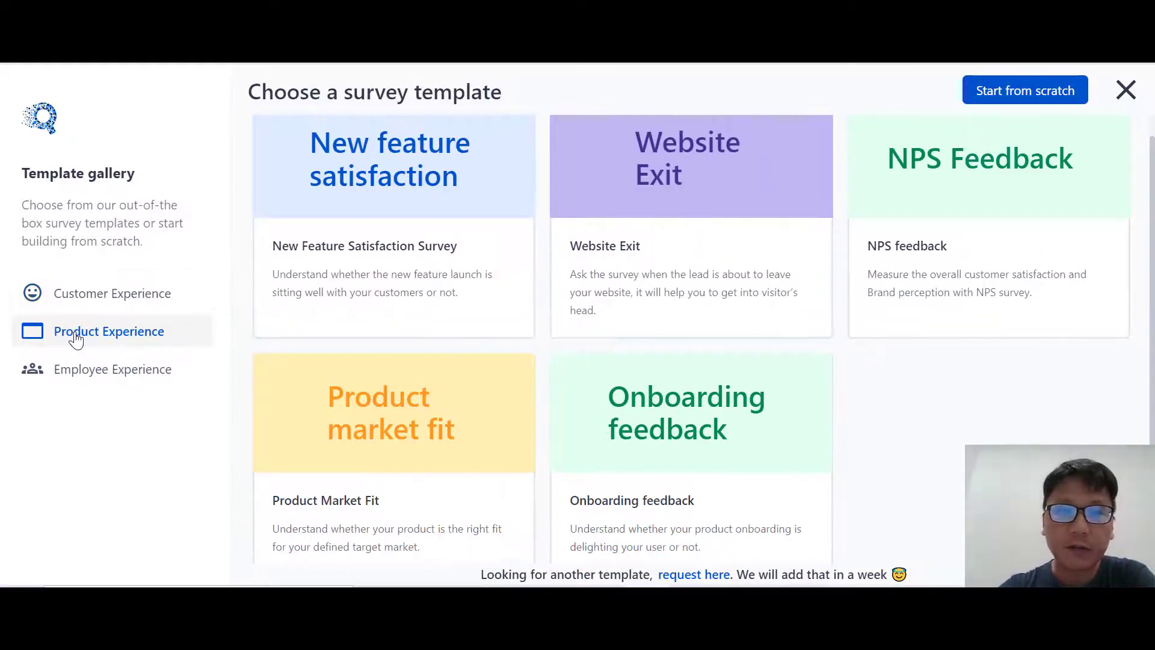
click(147, 379)
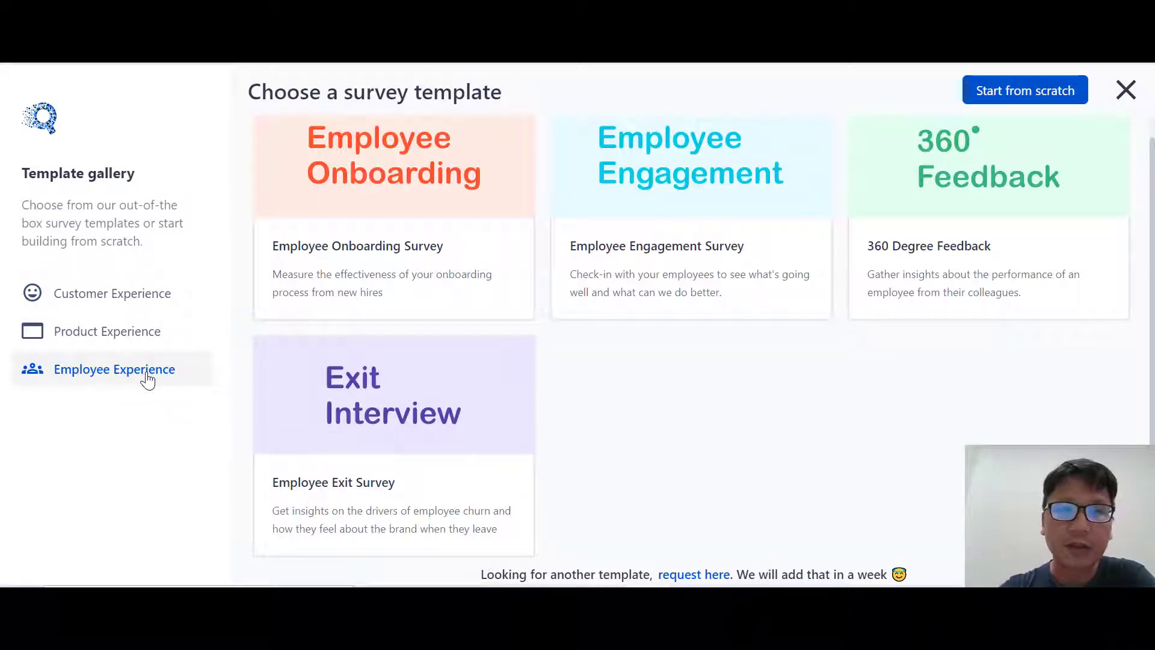
click(130, 310)
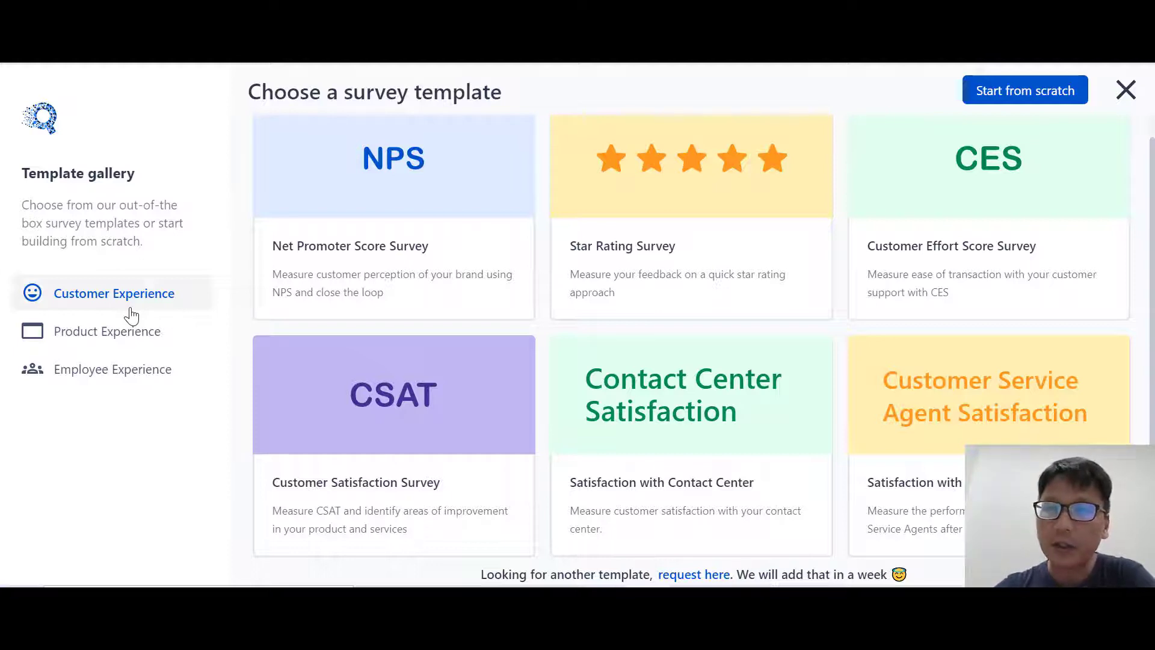
click(139, 334)
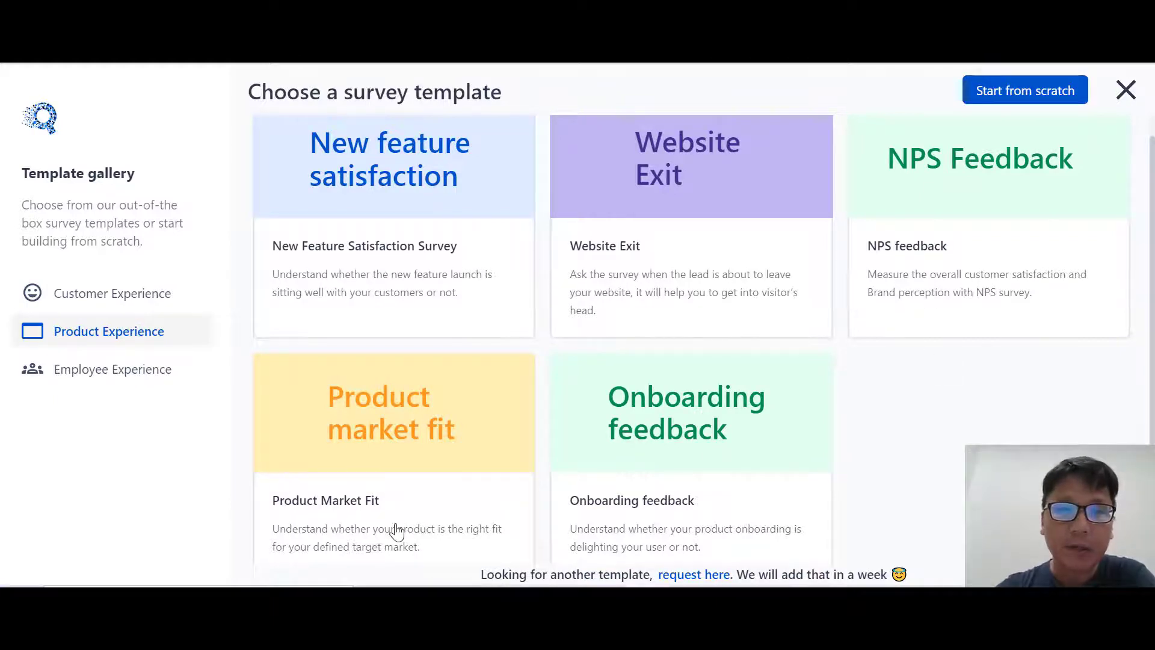
click(124, 385)
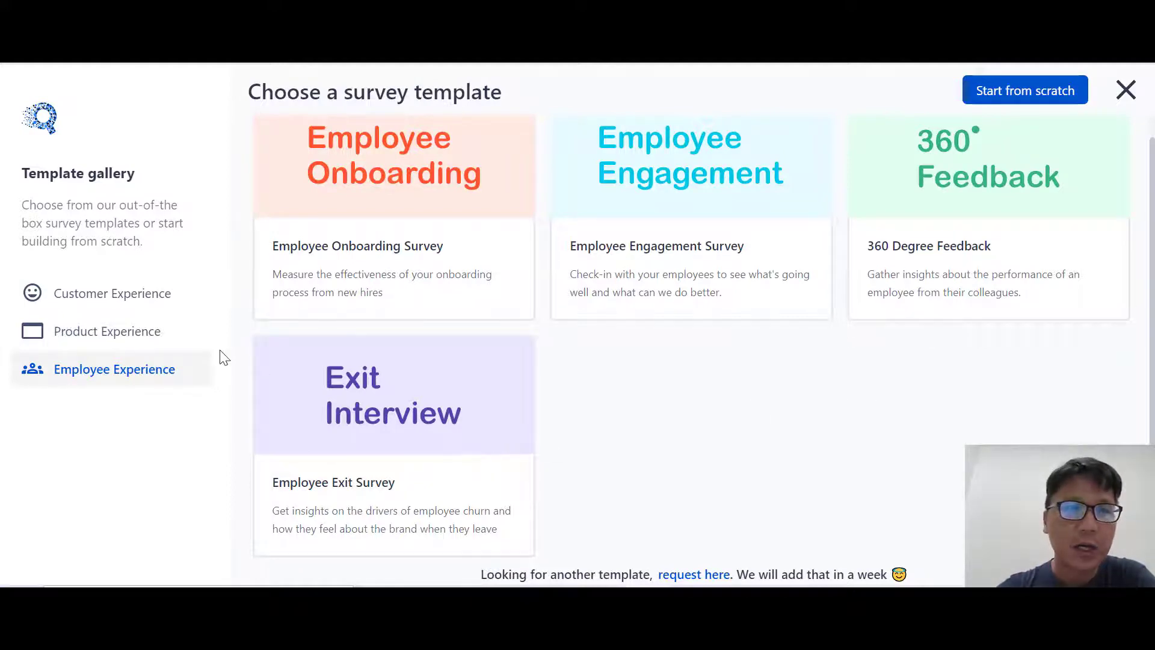
click(155, 309)
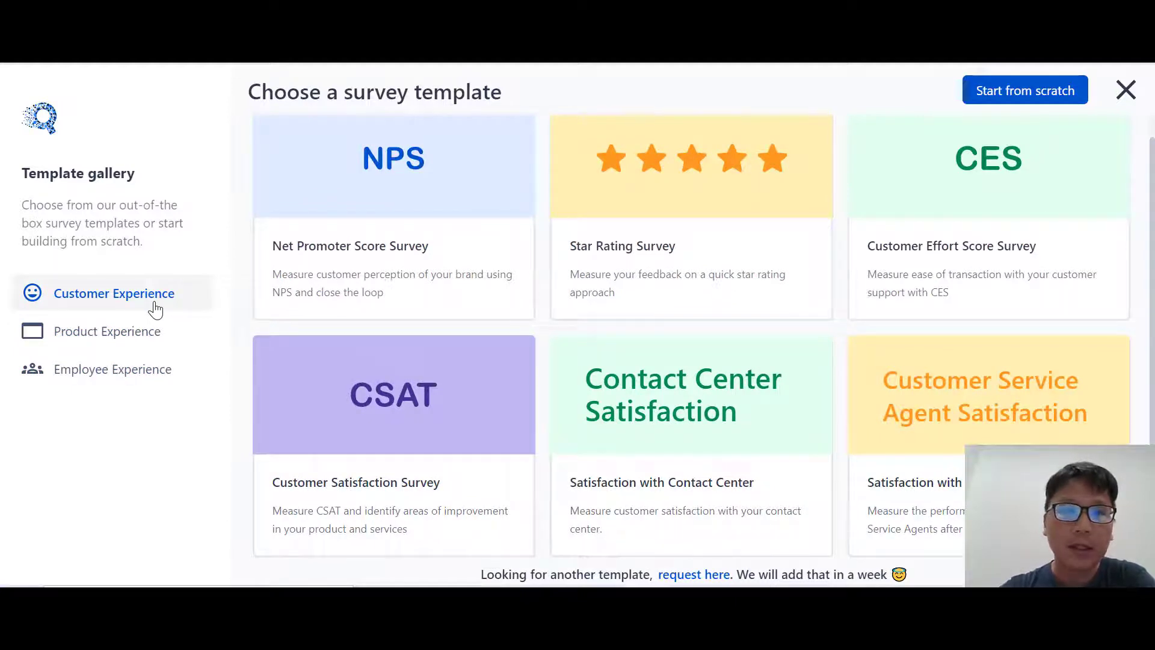
Step: Choose the Customer Satisfaction Survey template and replace the default survey name with the person's first name
click(404, 484)
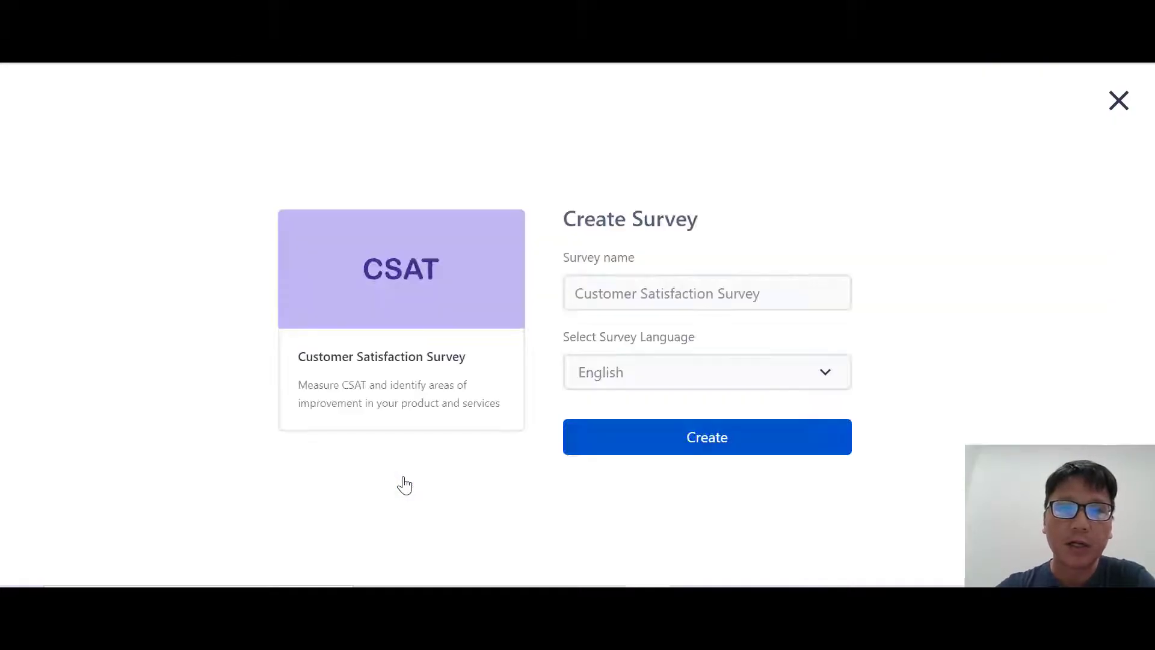
click(643, 295)
text(matt)
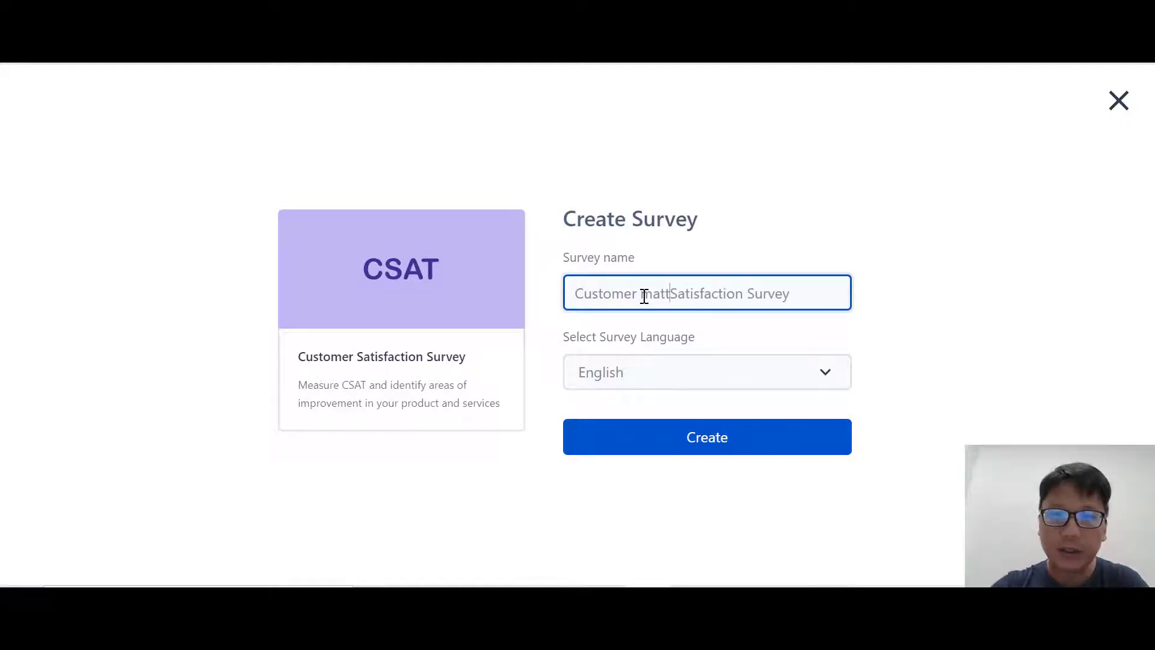
key(Delete)
key(BackSpace)
key(BackSpace)
key(BackSpace)
key(BackSpace)
key(BackSpace)
key(BackSpace)
key(BackSpace)
key(BackSpace)
key(BackSpace)
key(BackSpace)
key(BackSpace)
key(BackSpace)
key(BackSpace)
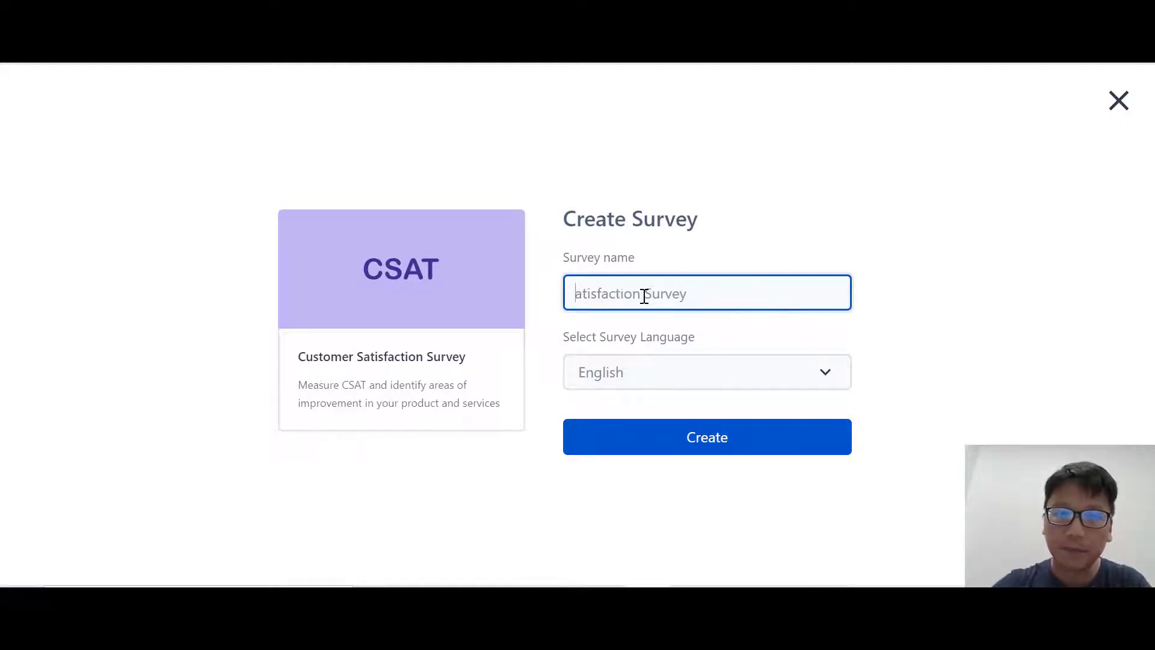
key(Delete)
key(Delete)
key(Delete)
key(Delete)
key(Delete)
key(Delete)
key(Delete)
key(Delete)
key(Delete)
key(Delete)
key(Delete)
key(Delete)
key(Delete)
key(Delete)
key(Delete)
key(Delete)
key(Delete)
key(Delete)
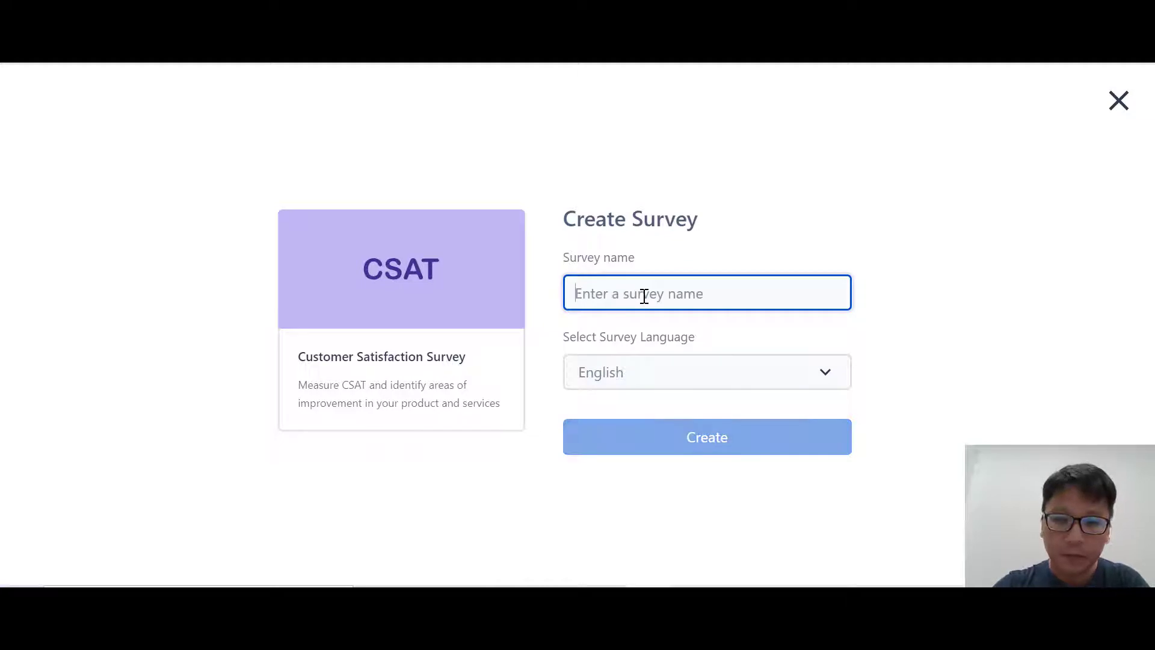
text(matthew)
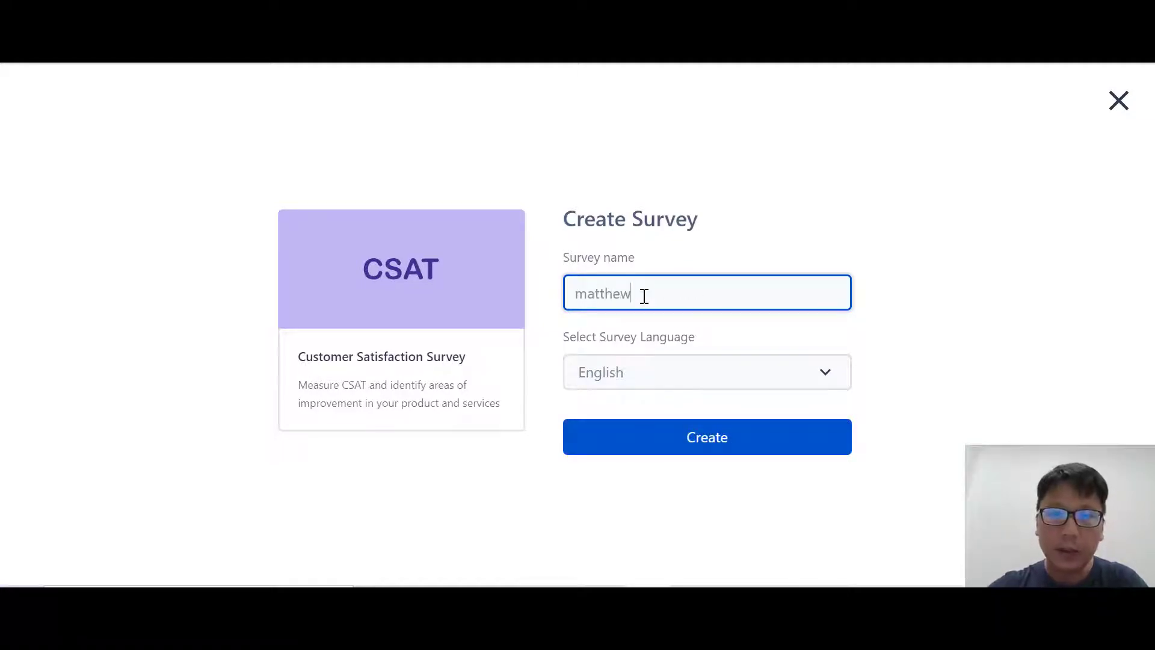
Step: Check the available survey languages, keep English, and create the survey
click(574, 384)
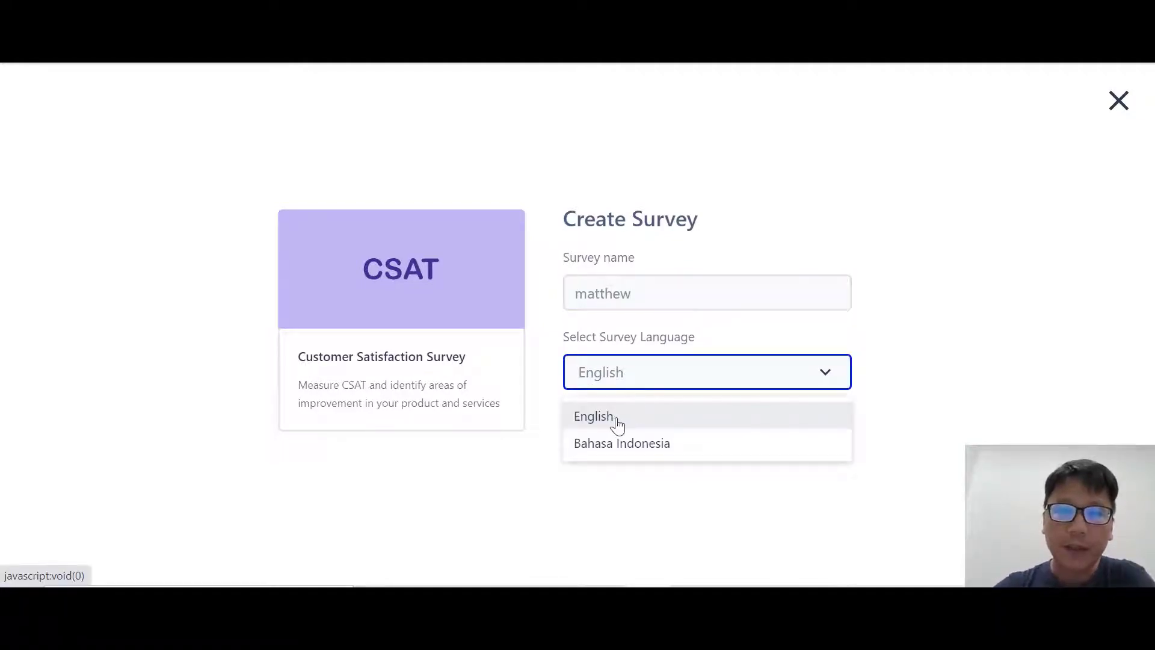
click(890, 311)
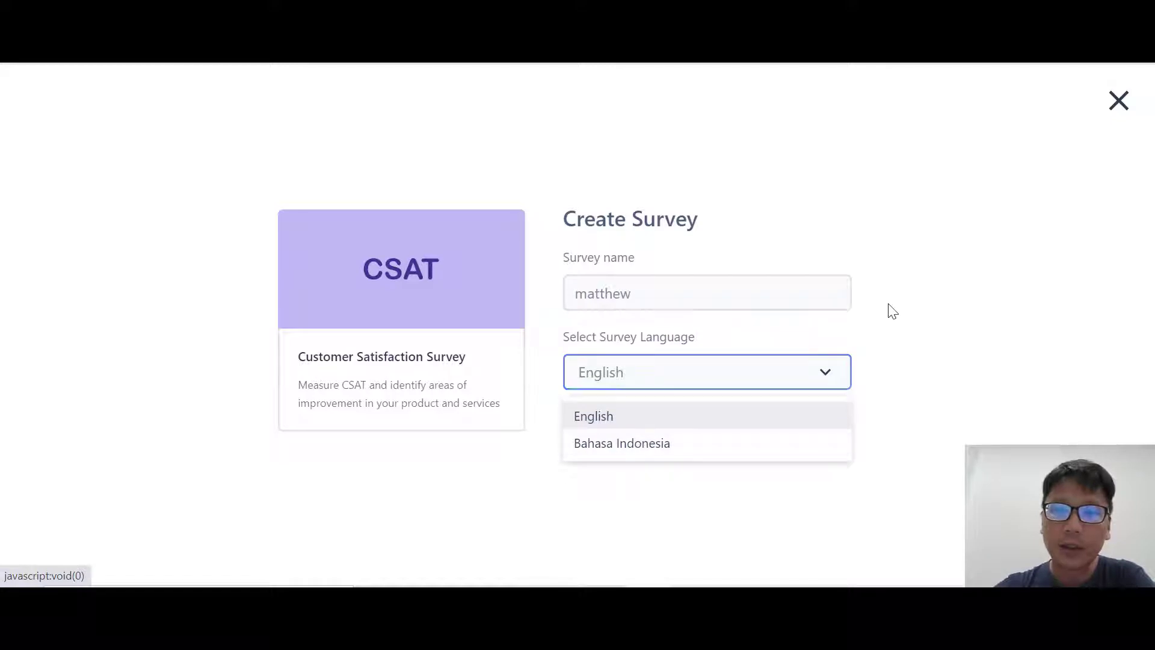
click(689, 451)
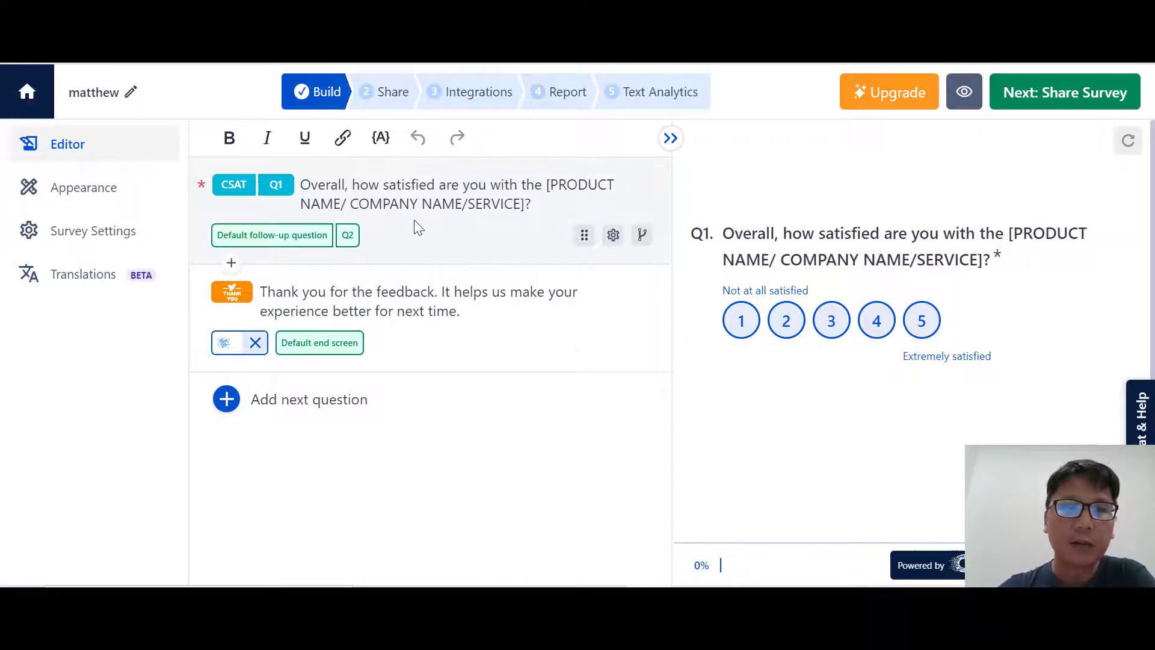
Step: In the CSAT question's settings, replace the "[PRODUCT NAME/ COMPANY NAME/SERVICE]" placeholder in the question text with the person's first name
click(482, 328)
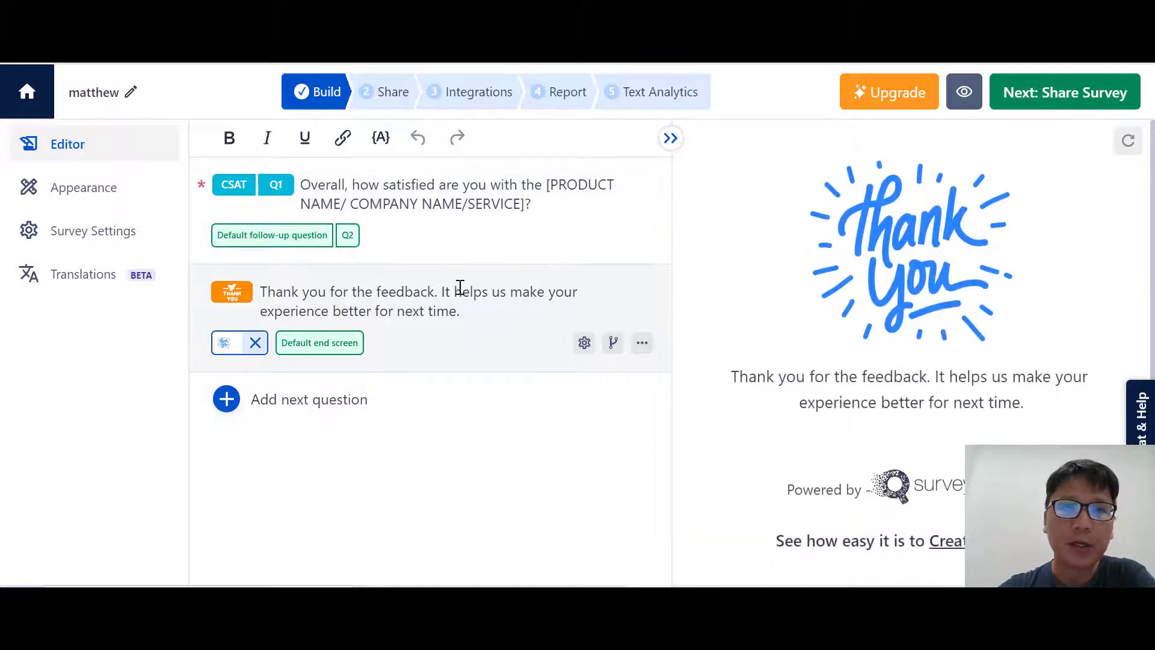
click(433, 203)
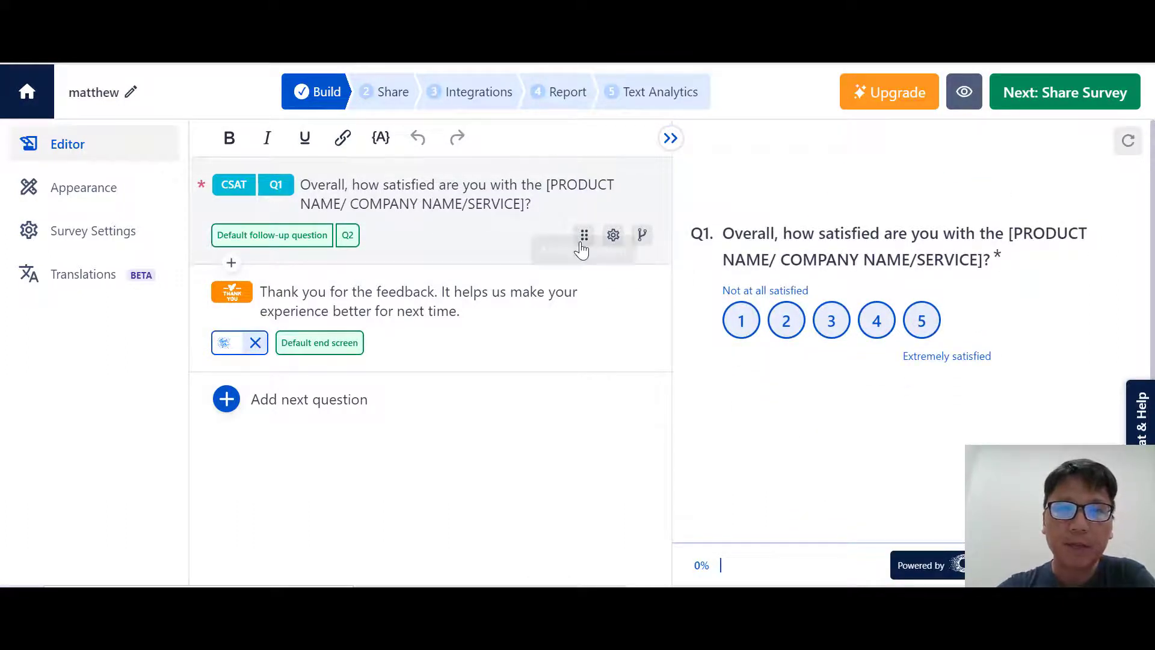
click(612, 241)
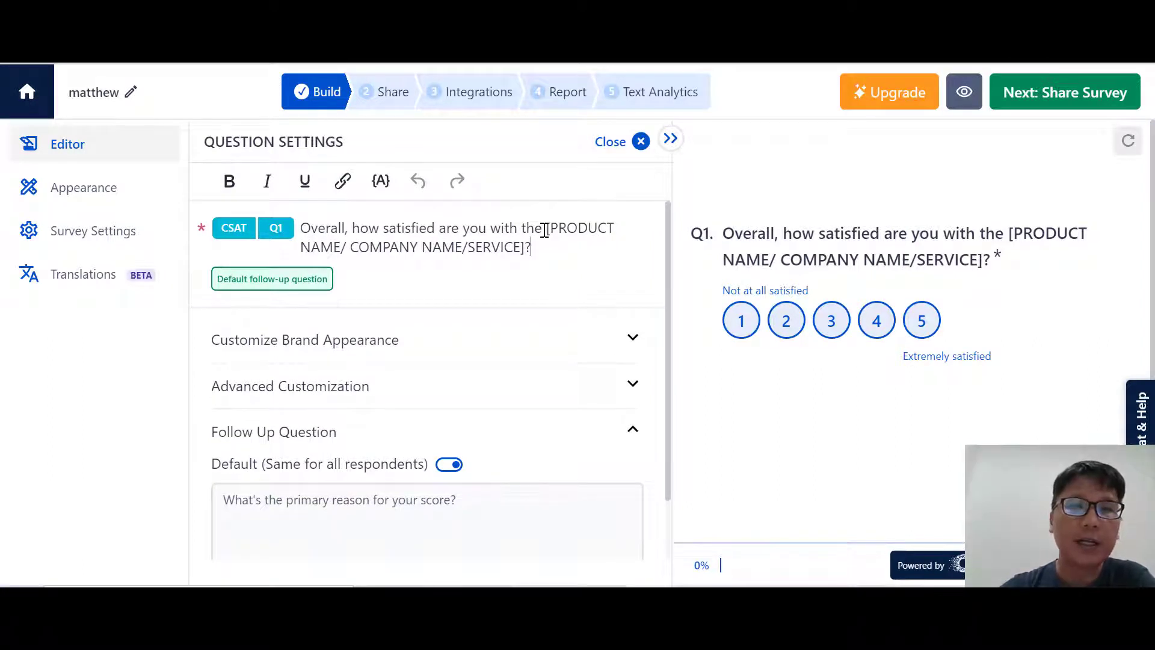
drag(546, 230, 524, 247)
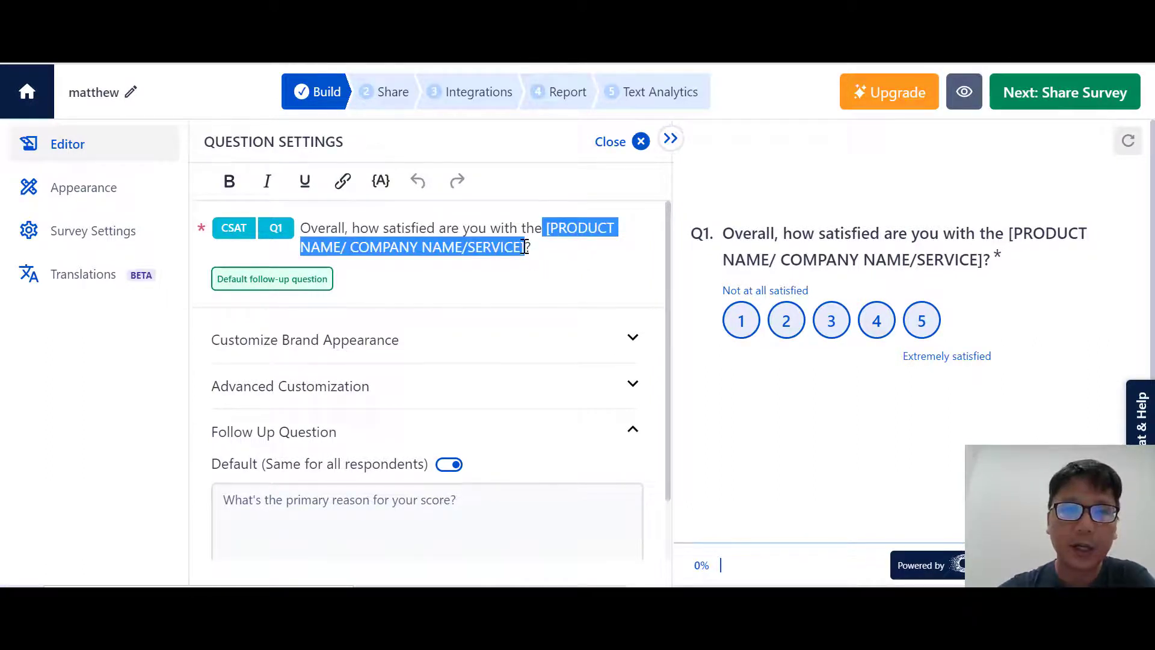
key(BackSpace)
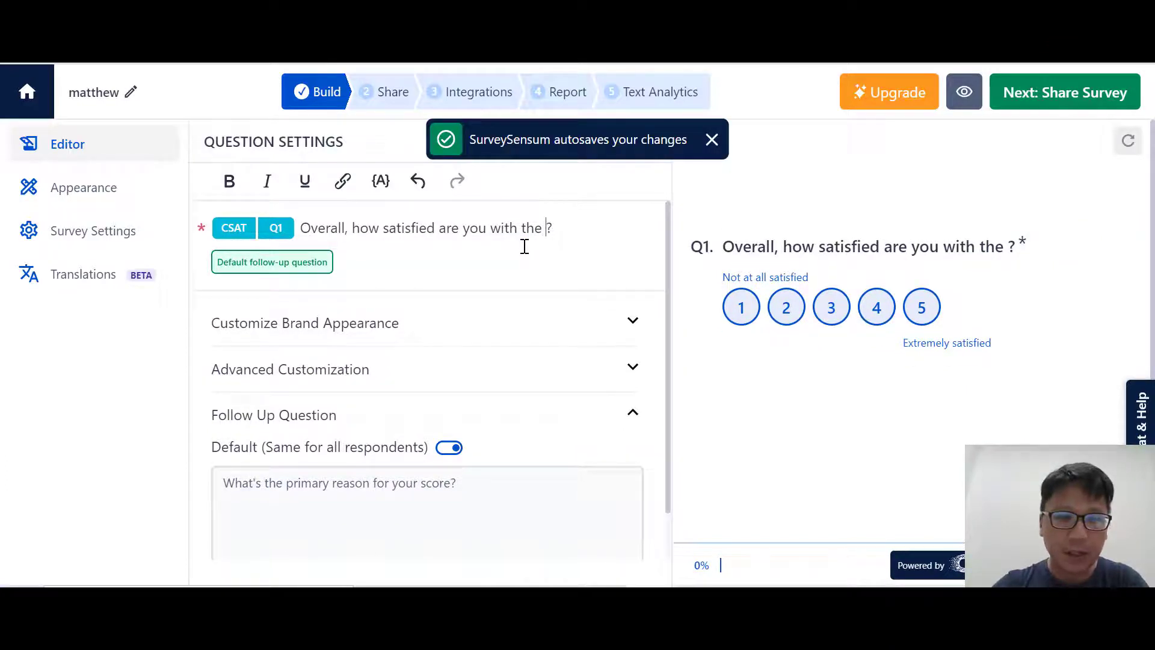
text(Matthew)
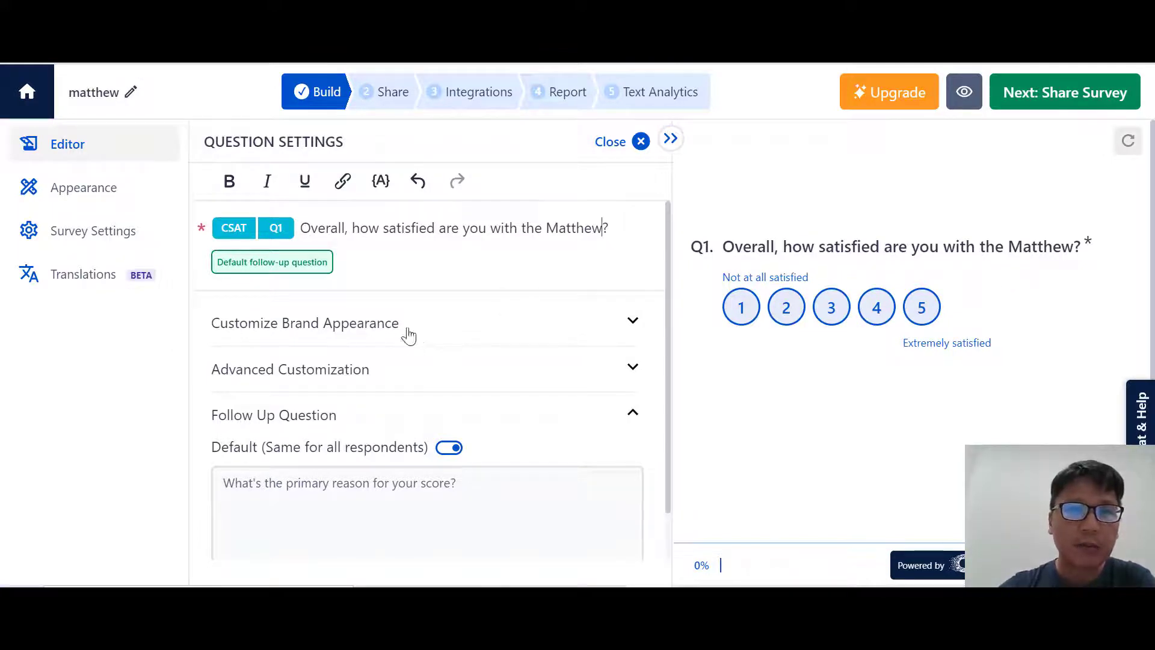
Step: Review the CSAT question's brand appearance options and its advanced customization of end labels and scale
click(626, 323)
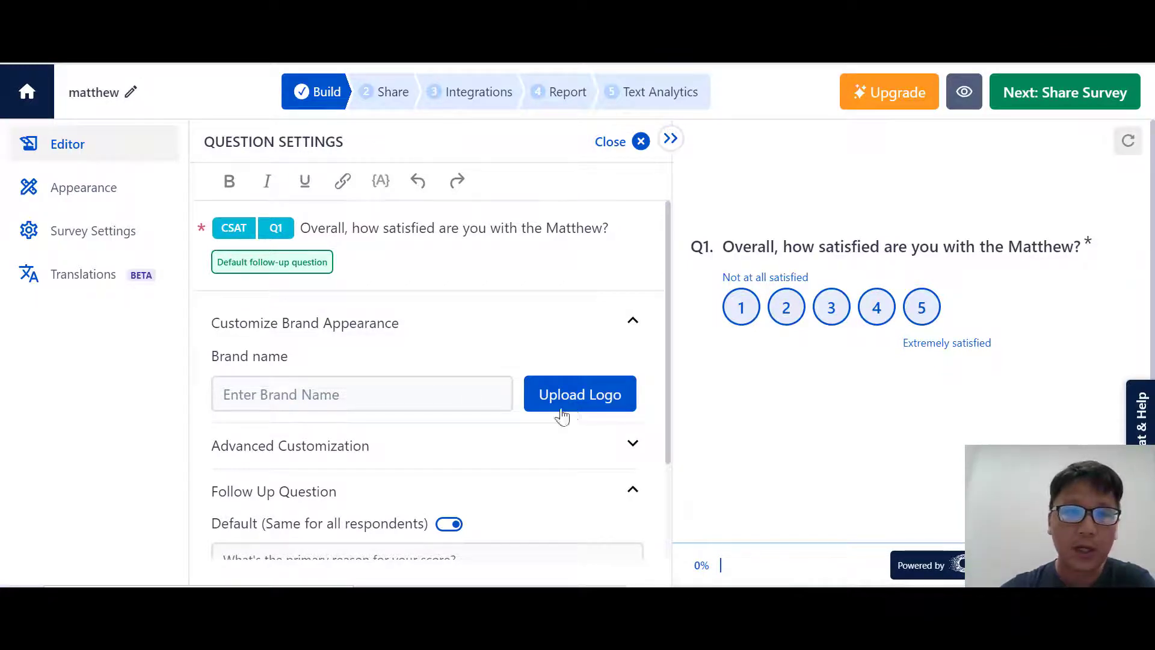
click(495, 444)
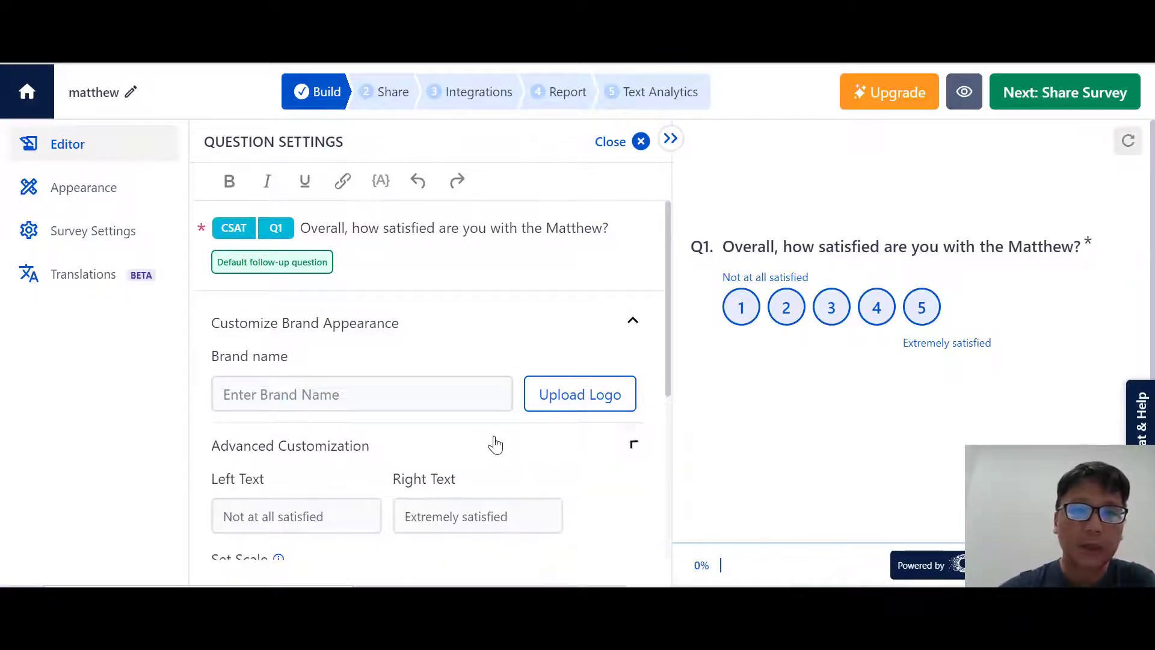
click(632, 324)
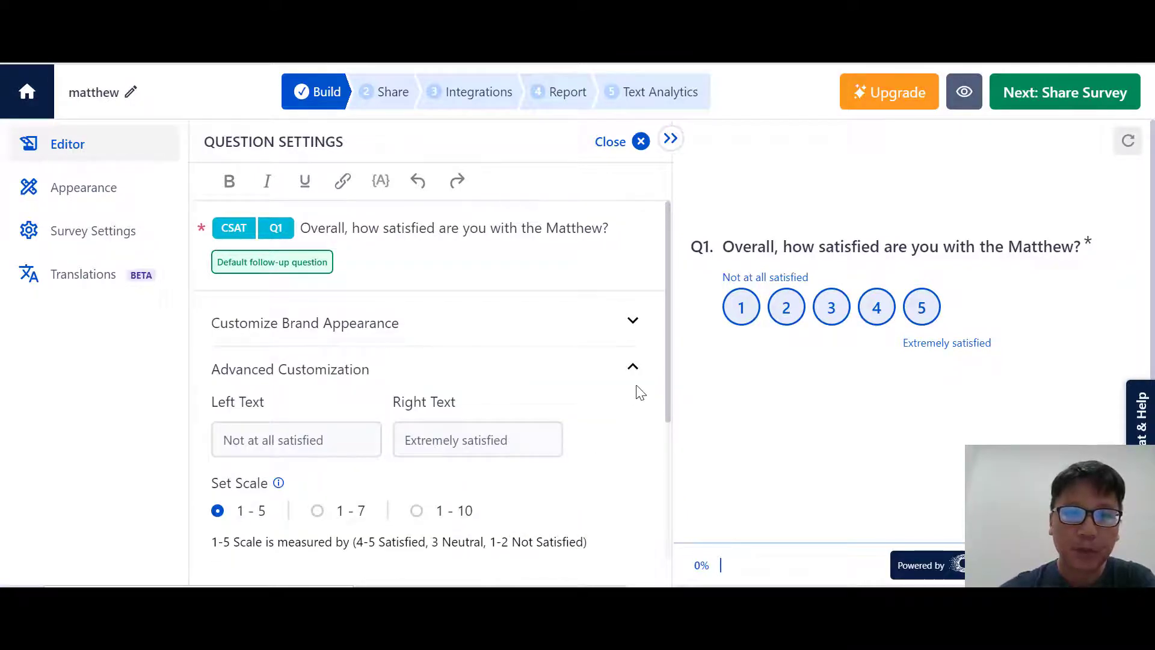
scroll(639, 387, down, 2)
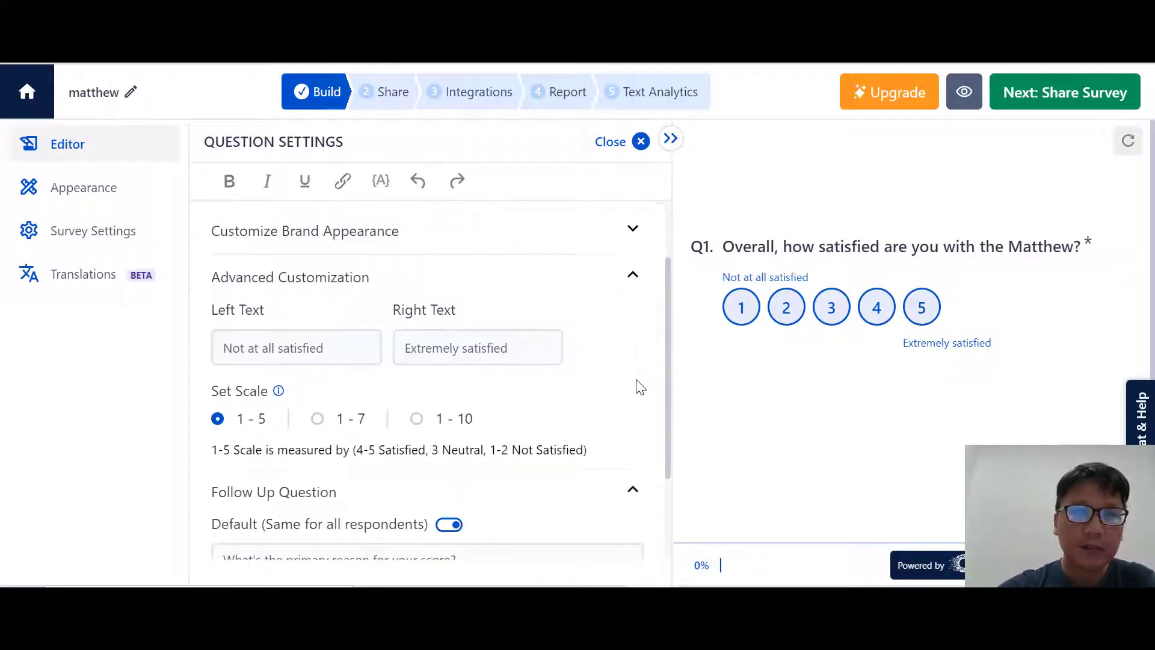
scroll(639, 387, up, 2)
scroll(640, 387, down, 3)
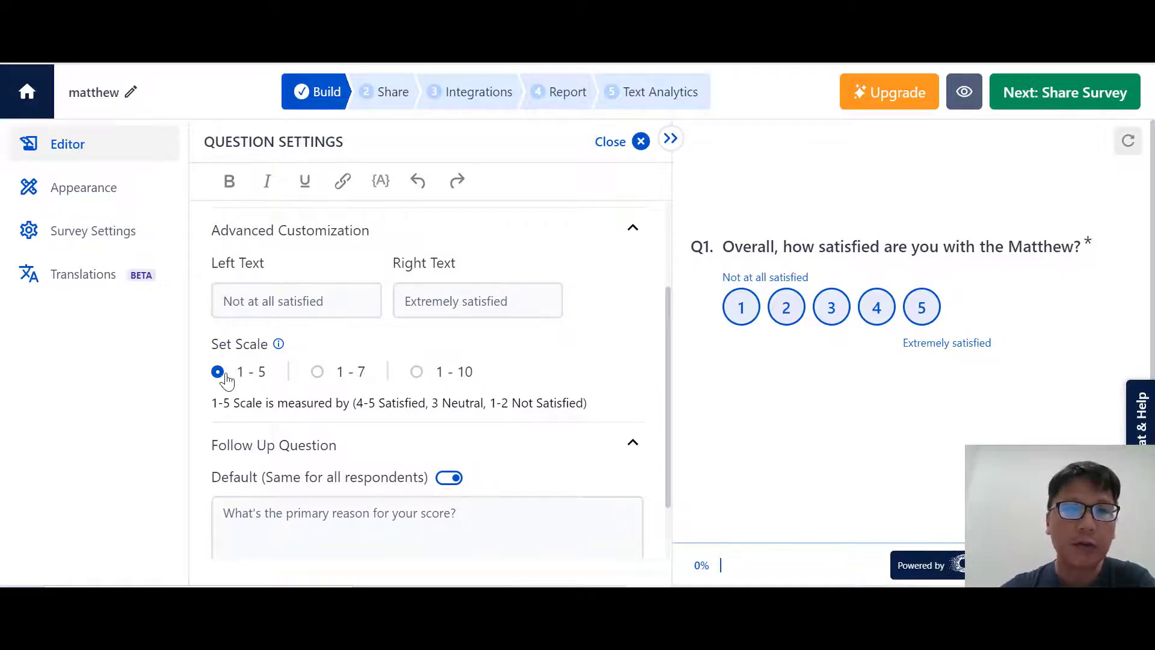
Step: Try the 1 - 7 and 1 - 10 scales on the CSAT question, return it to 1 - 5, and collapse the advanced customization
click(317, 373)
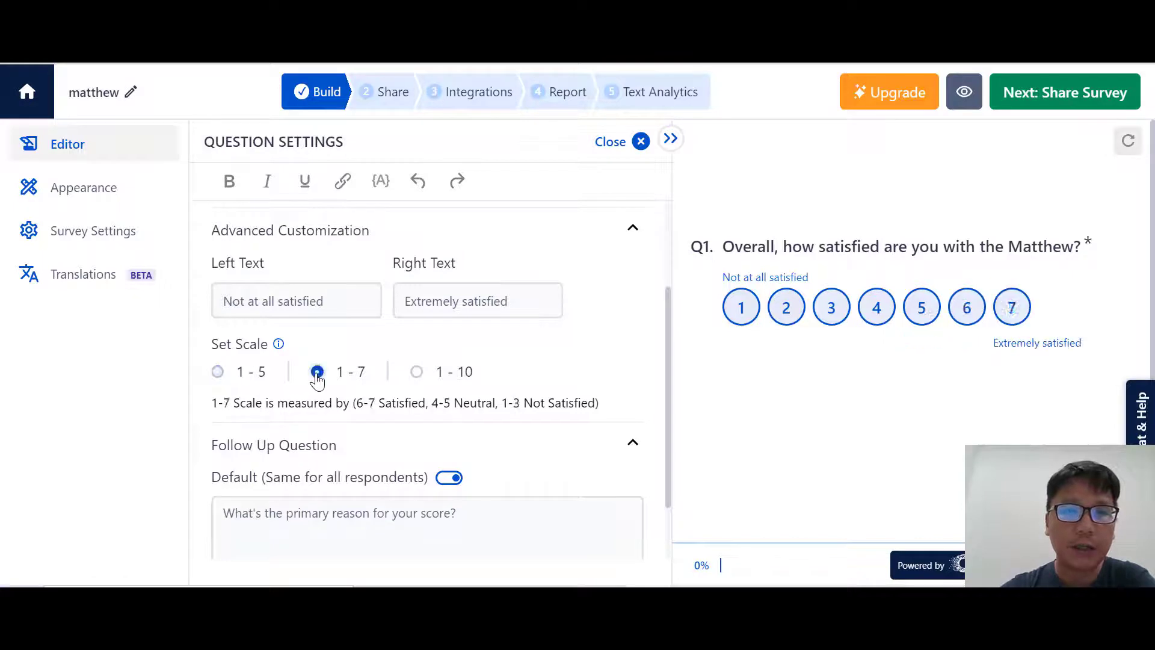
click(417, 373)
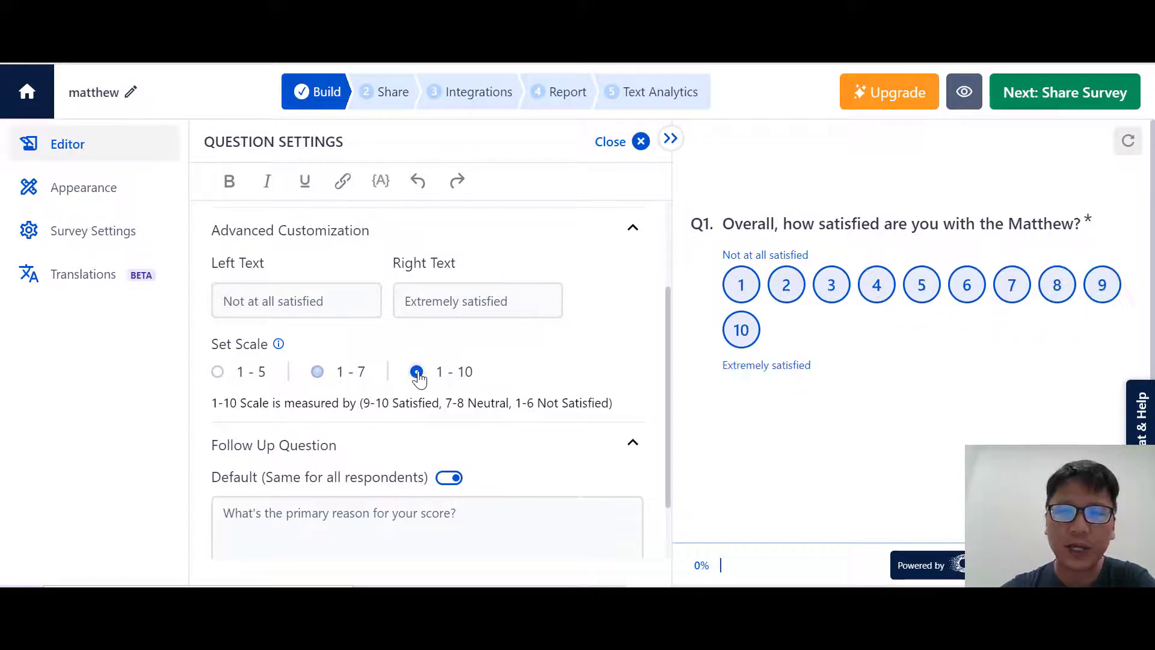
click(217, 373)
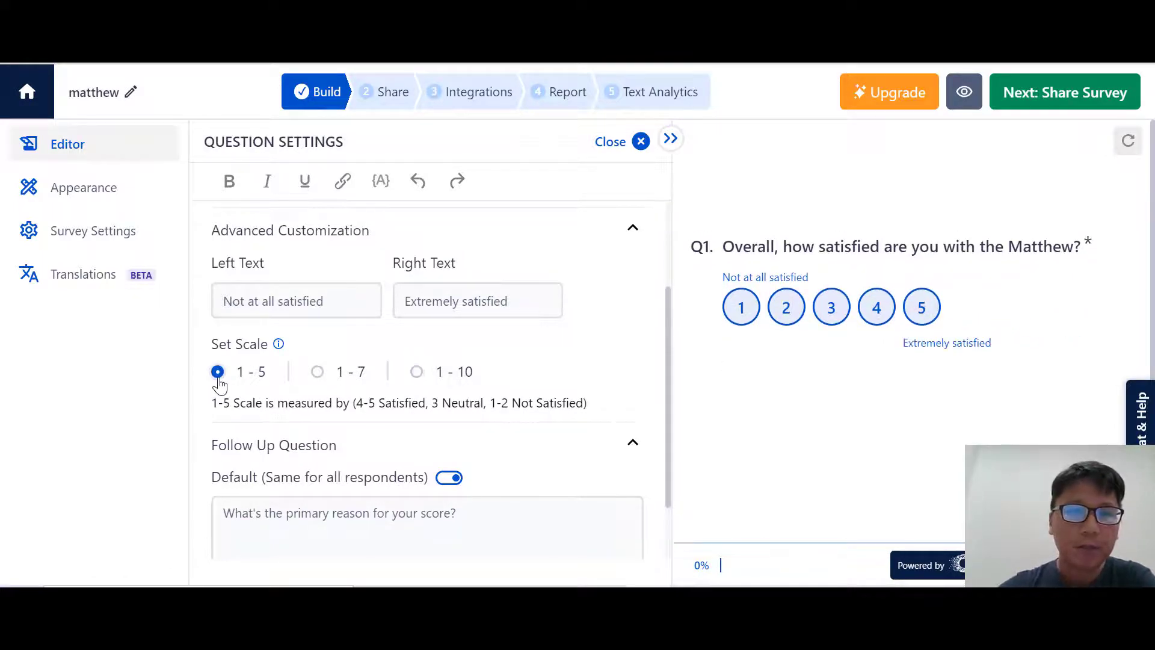
click(391, 404)
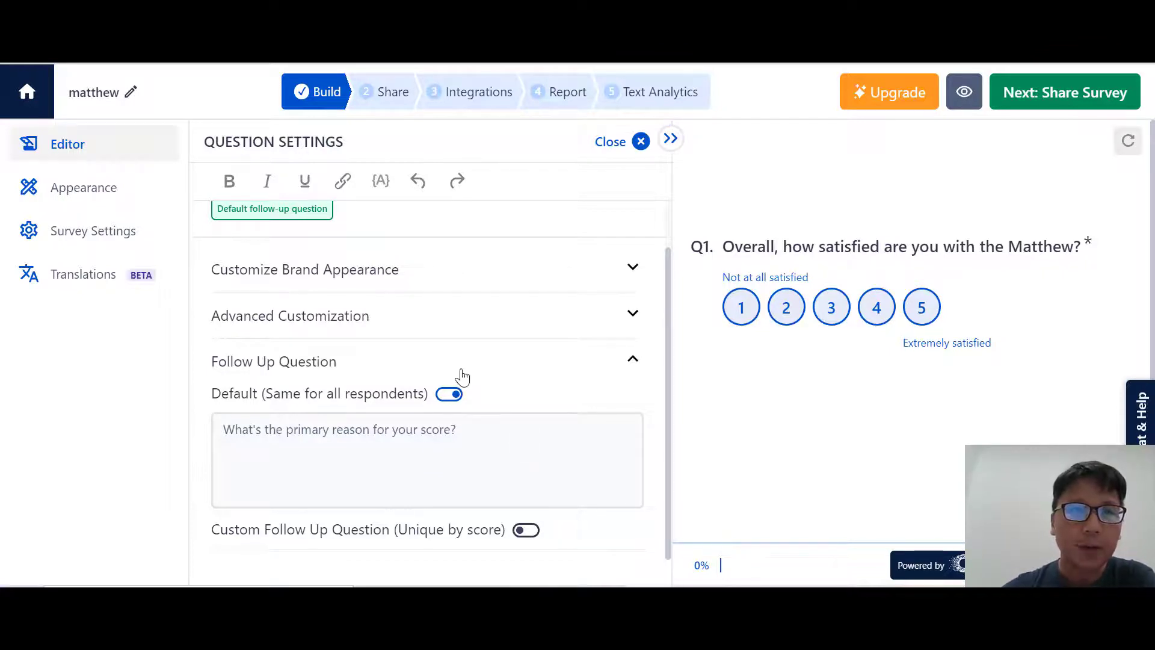
scroll(462, 377, up, 1)
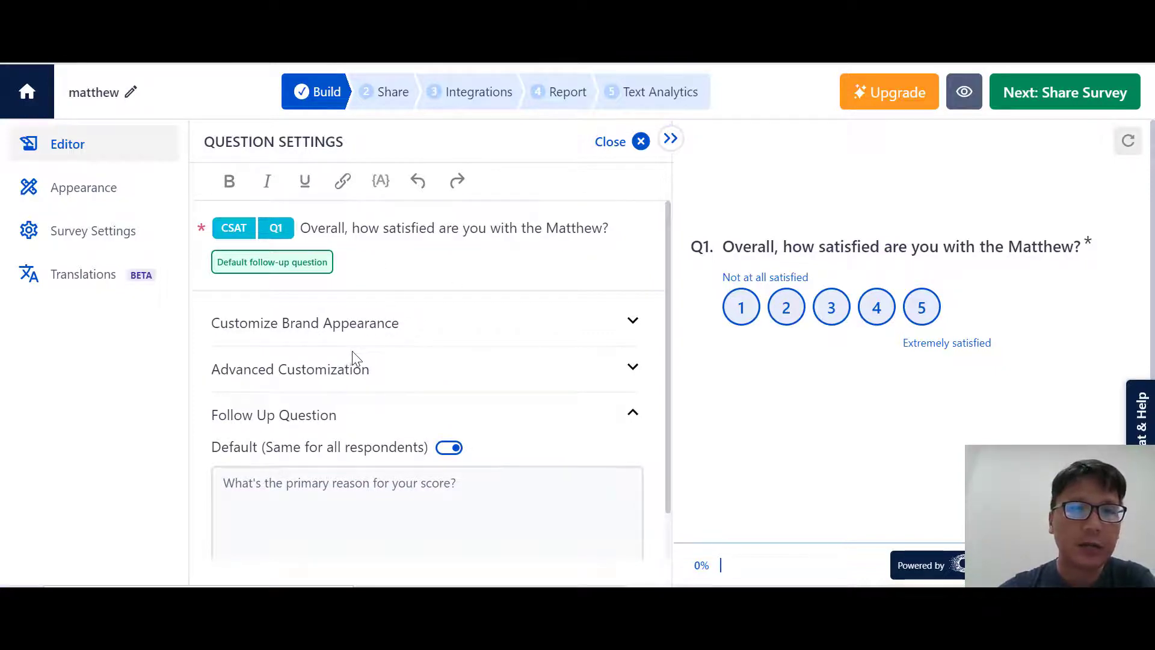
Step: Try the Elegant Black theme, apply Floating Boat to the survey instead, and check the saved themes and theme modification options
click(88, 201)
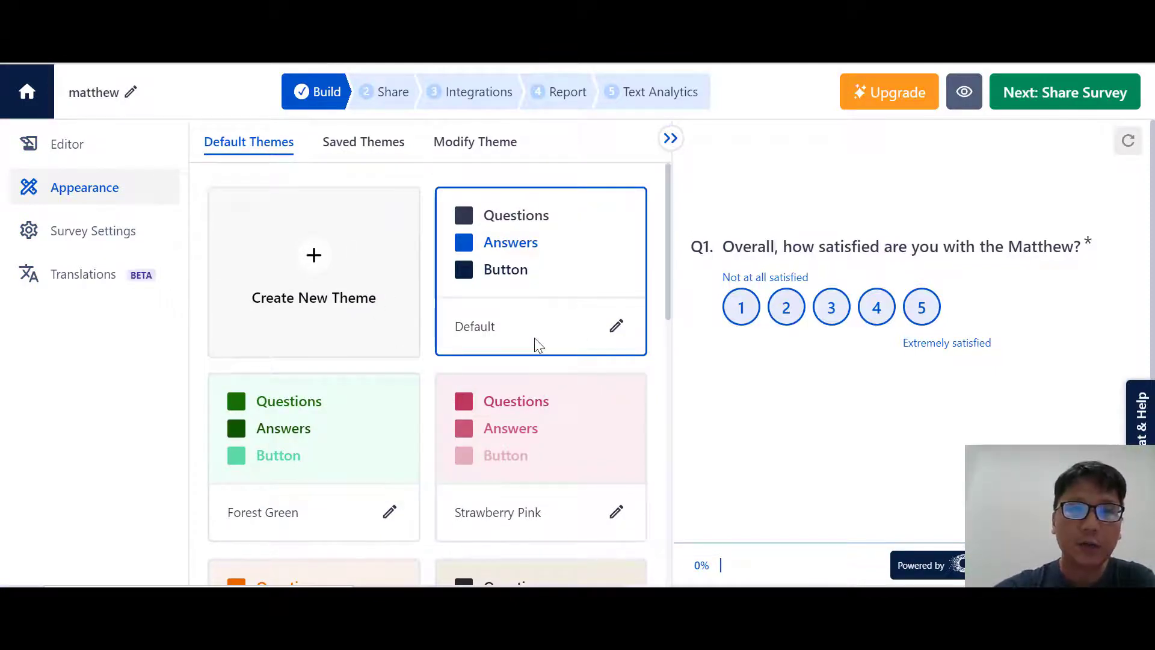
scroll(534, 339, down, 3)
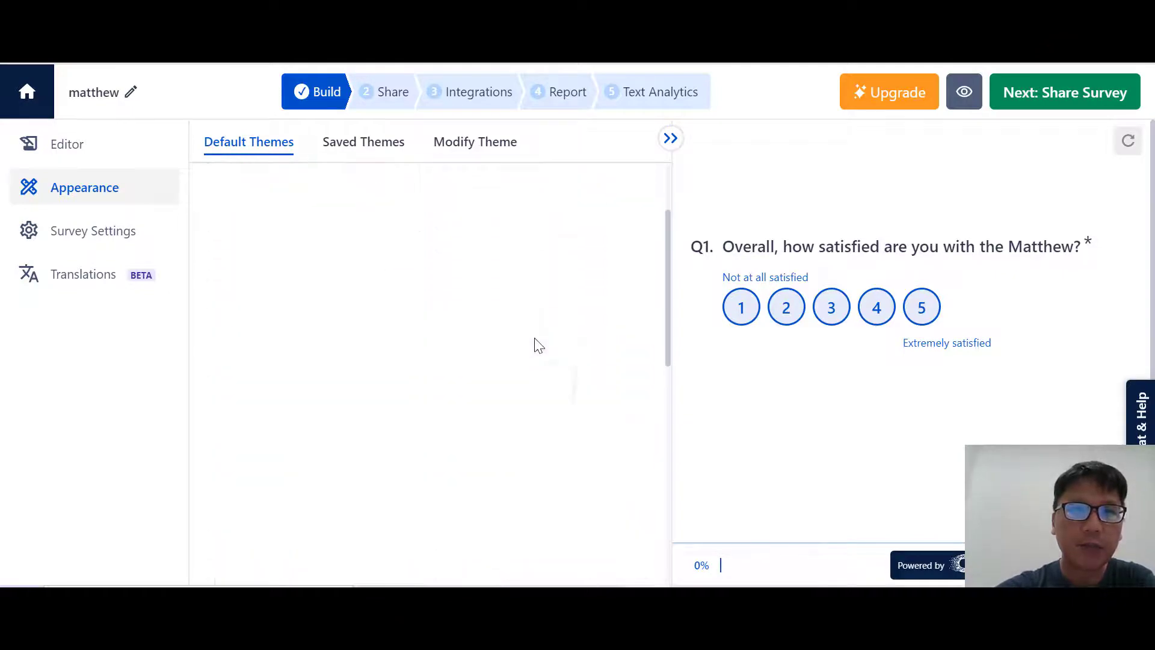
scroll(534, 338, down, 5)
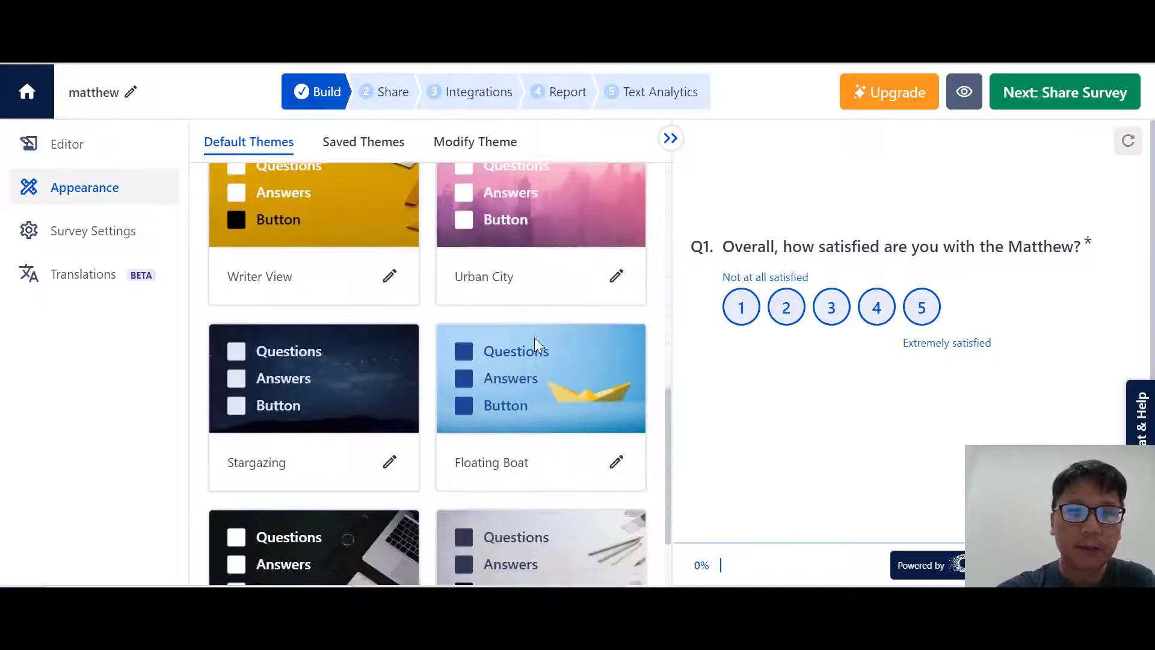
scroll(534, 337, down, 2)
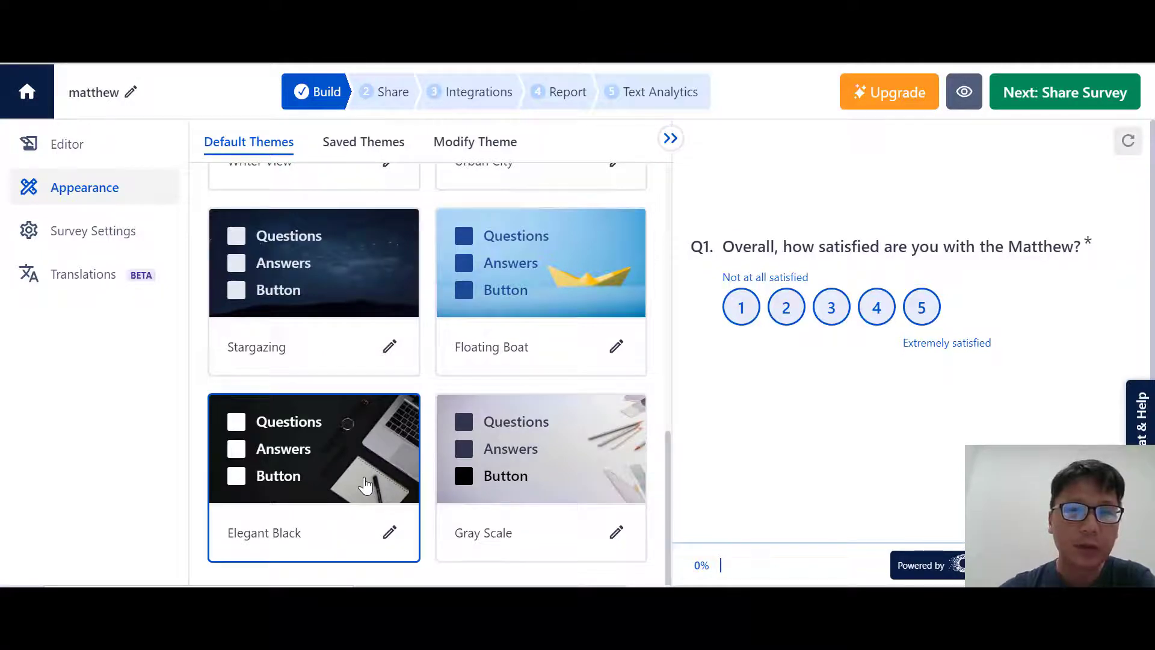
click(365, 485)
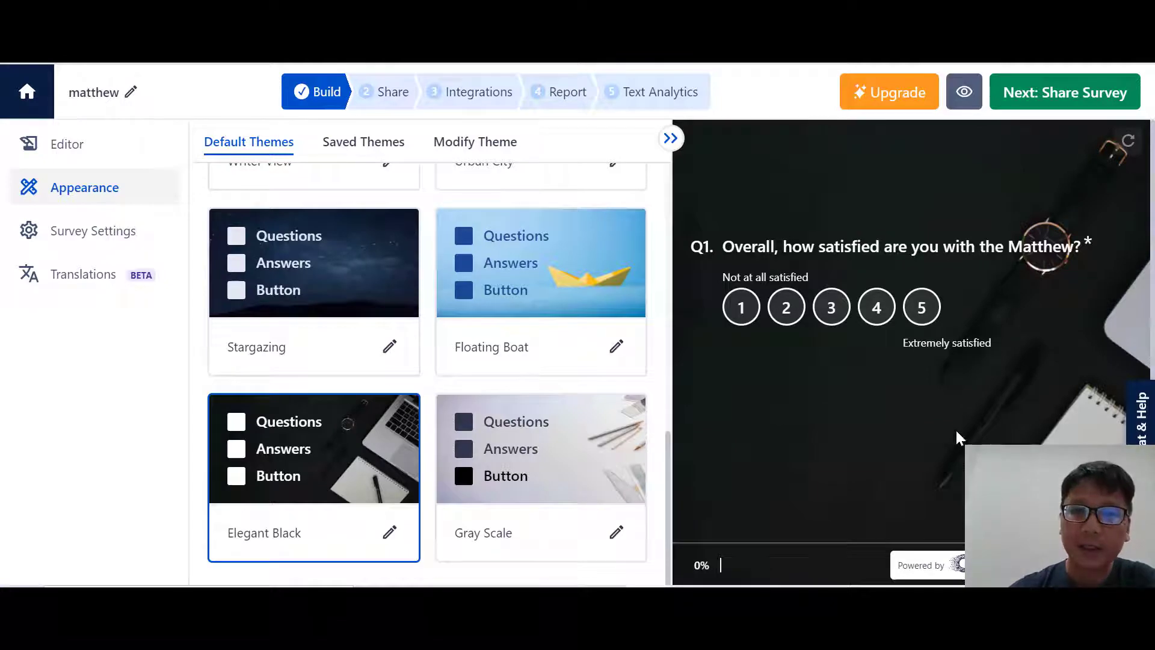
click(576, 302)
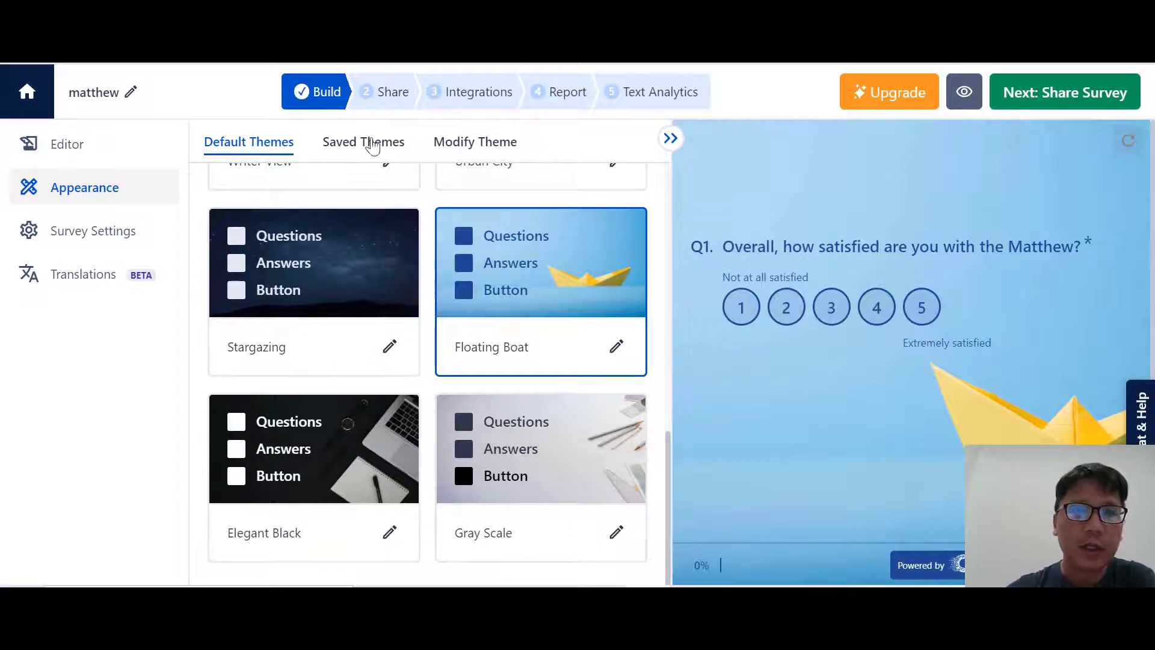
click(360, 143)
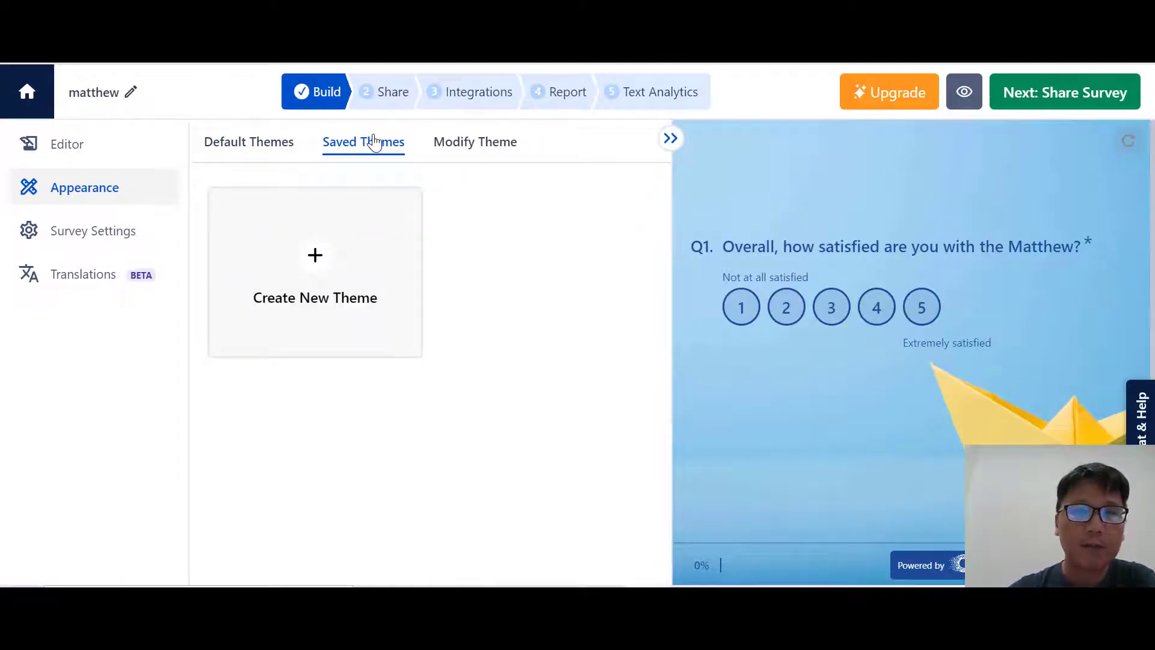
click(454, 143)
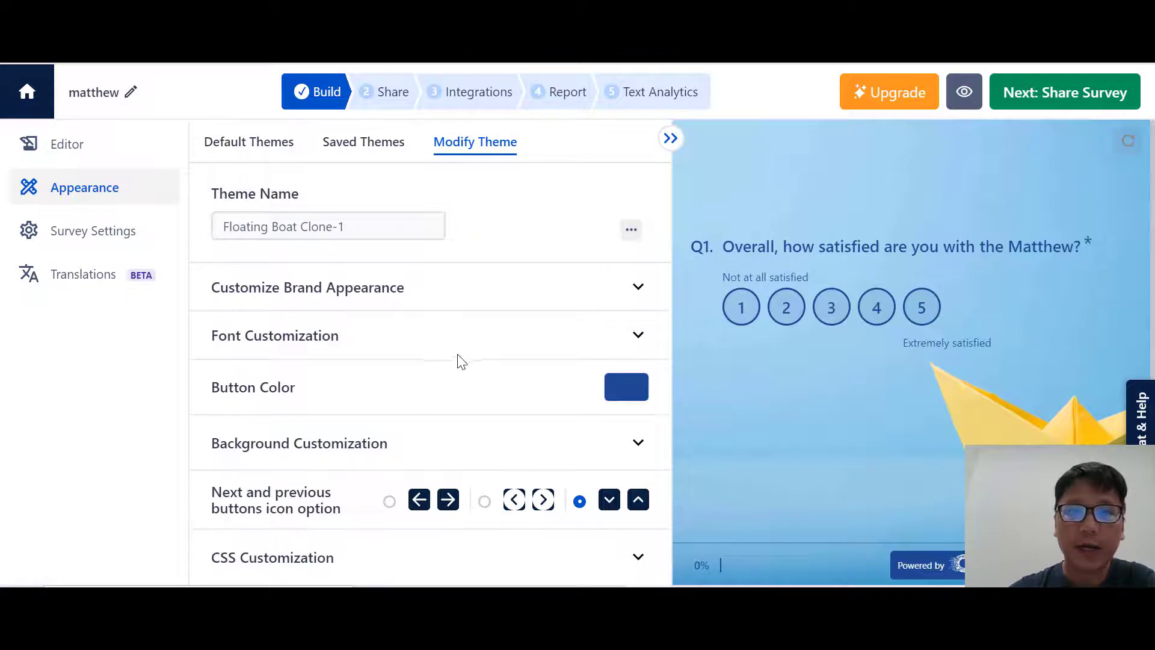
Step: Review the basic survey settings and the survey submission options
click(129, 235)
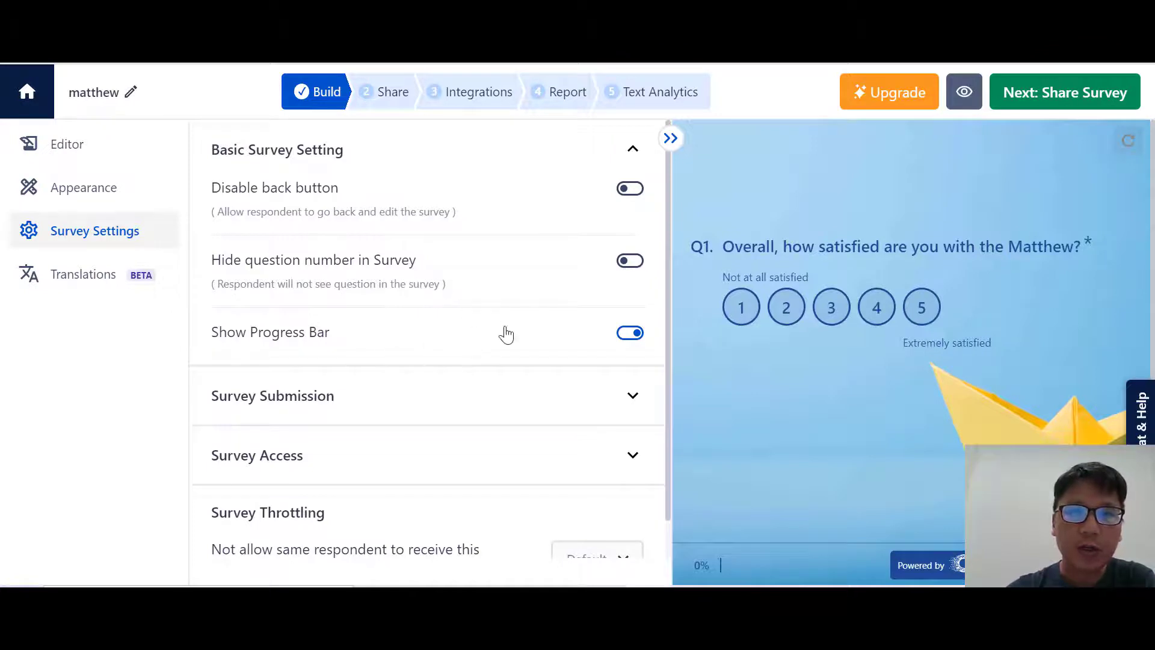
click(552, 413)
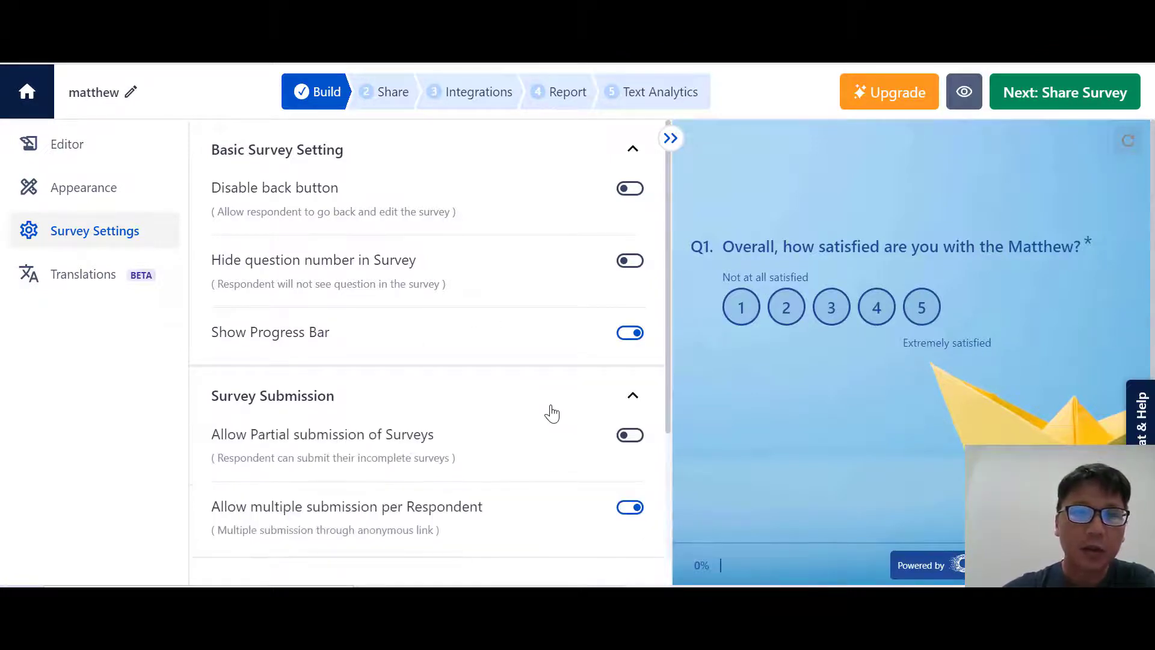
scroll(551, 413, down, 3)
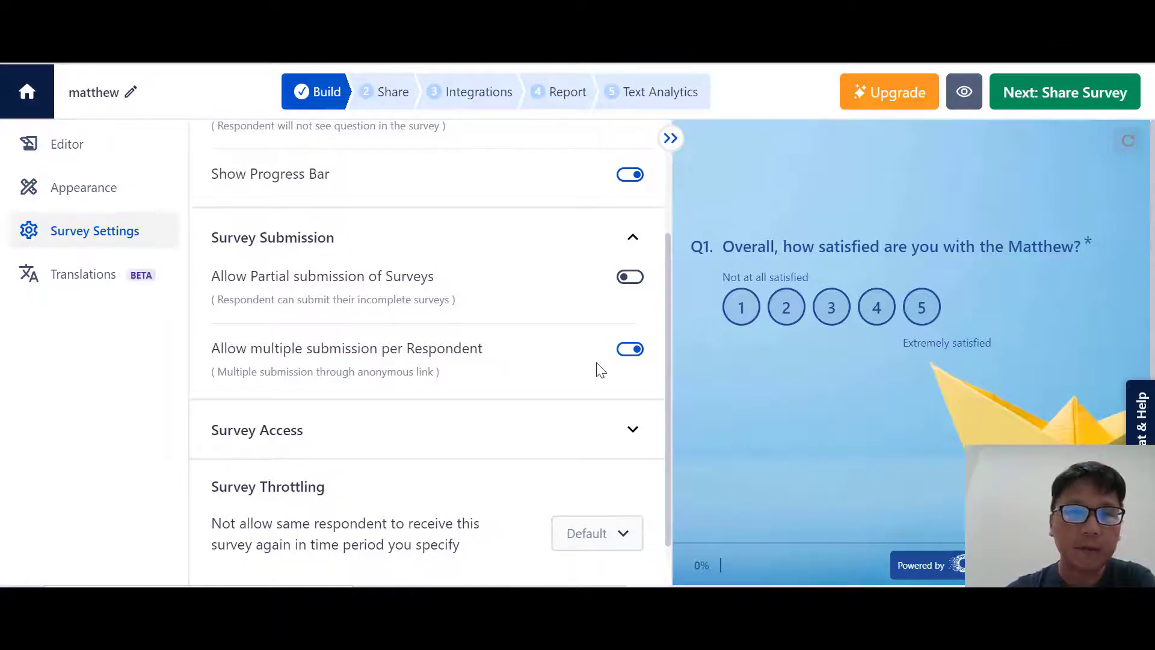
click(629, 238)
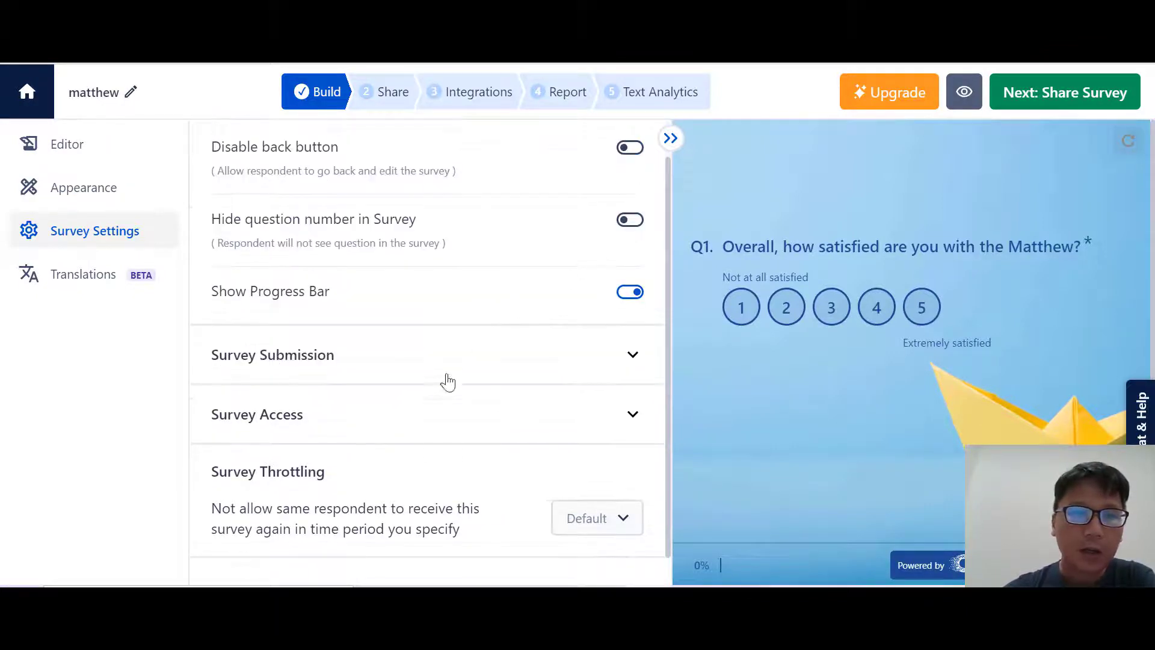
Step: Review the survey access options and the time periods offered for survey throttling
click(592, 415)
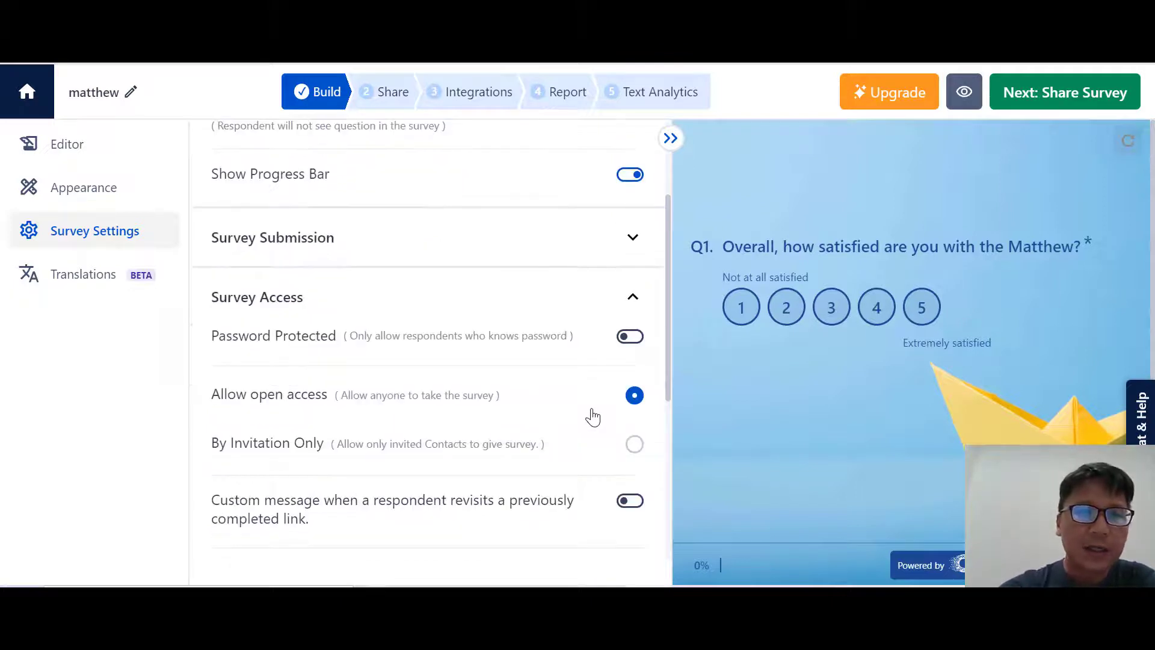
scroll(593, 416, down, 1)
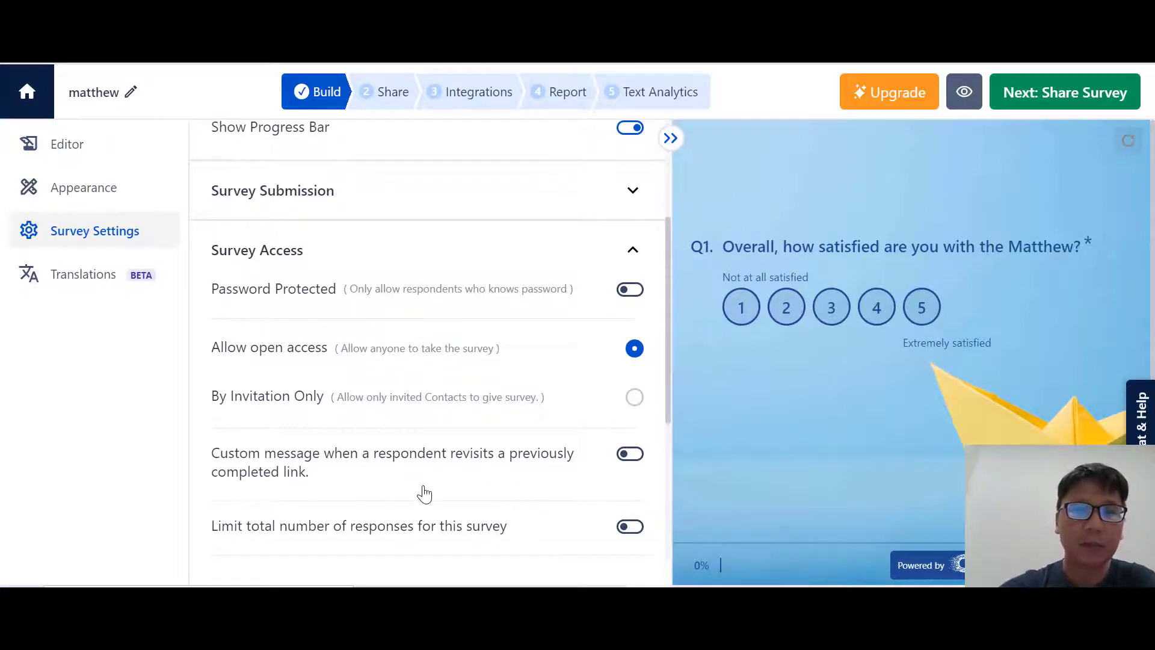
scroll(420, 492, down, 2)
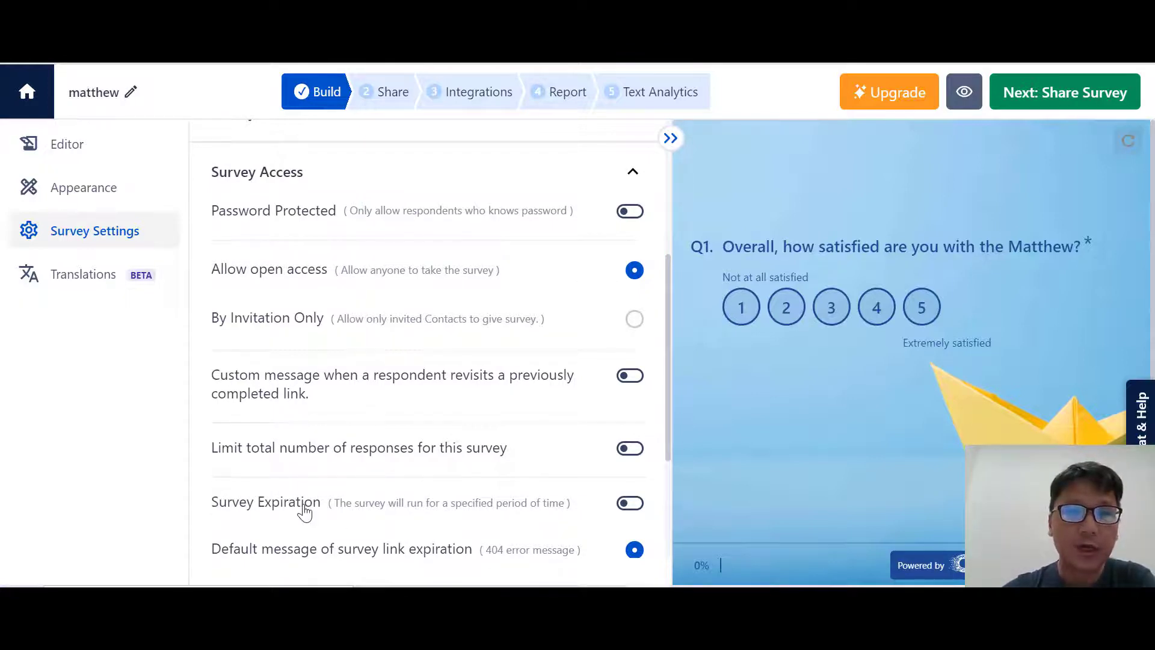
scroll(338, 514, down, 3)
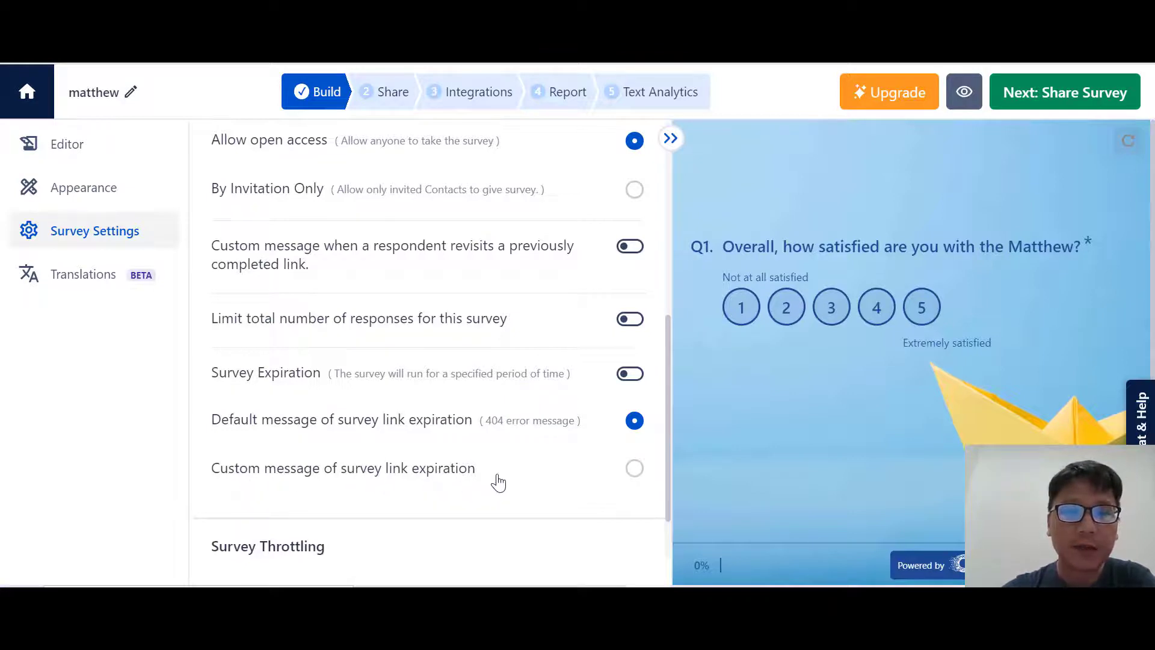
scroll(468, 515, down, 1)
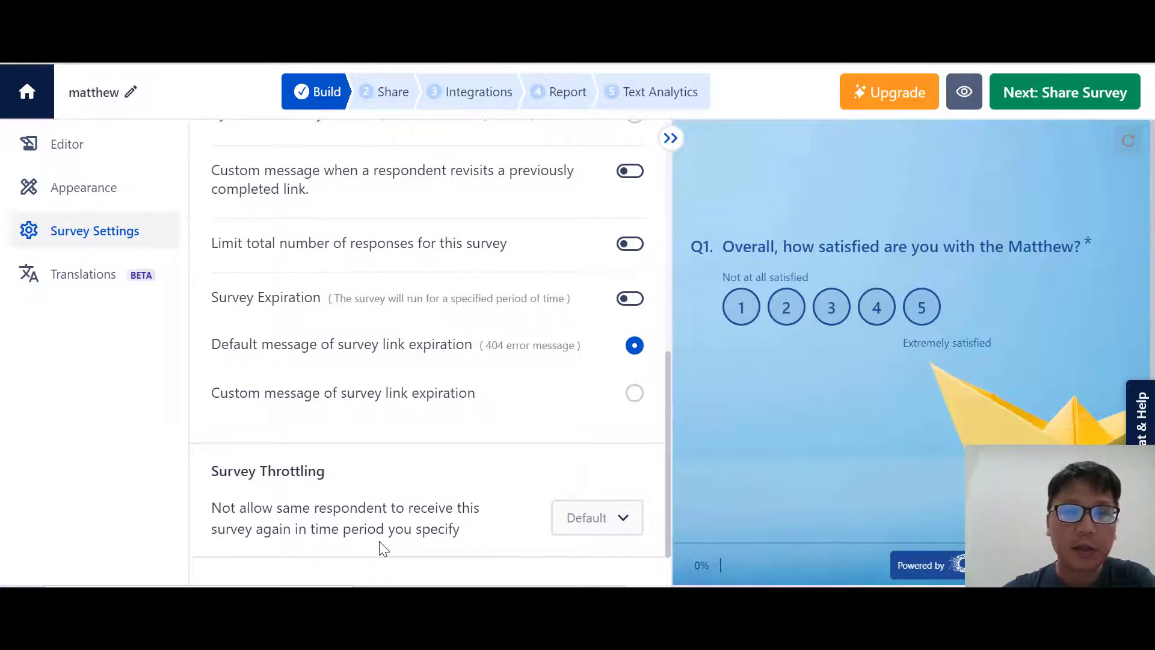
click(622, 522)
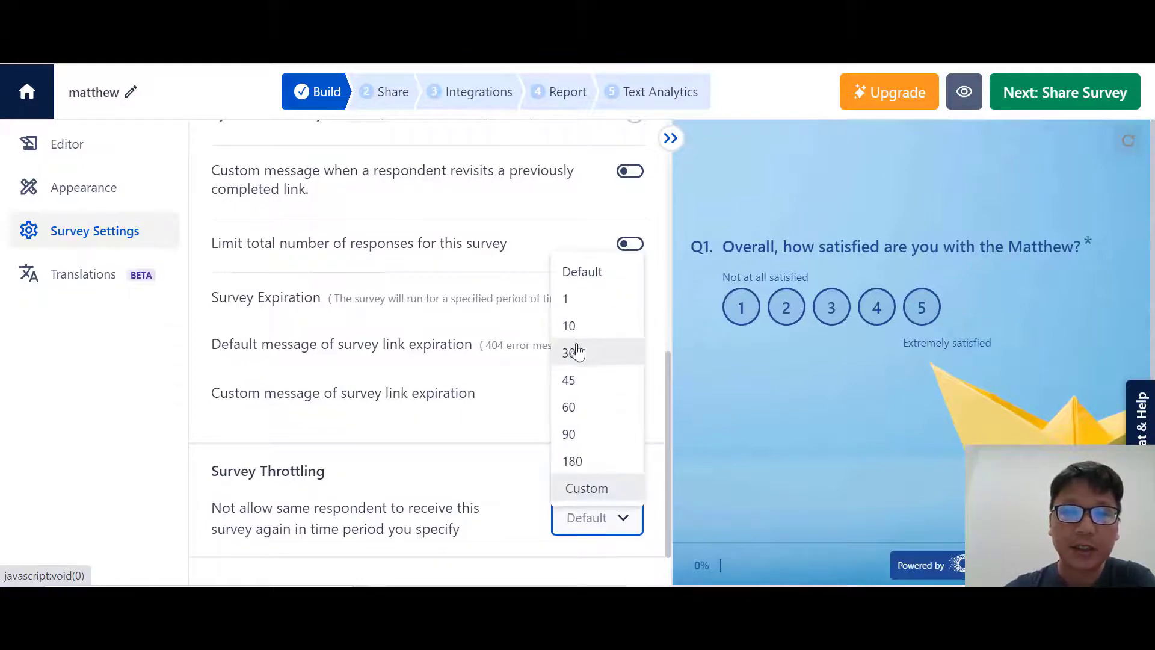
click(497, 518)
scroll(497, 519, up, 10)
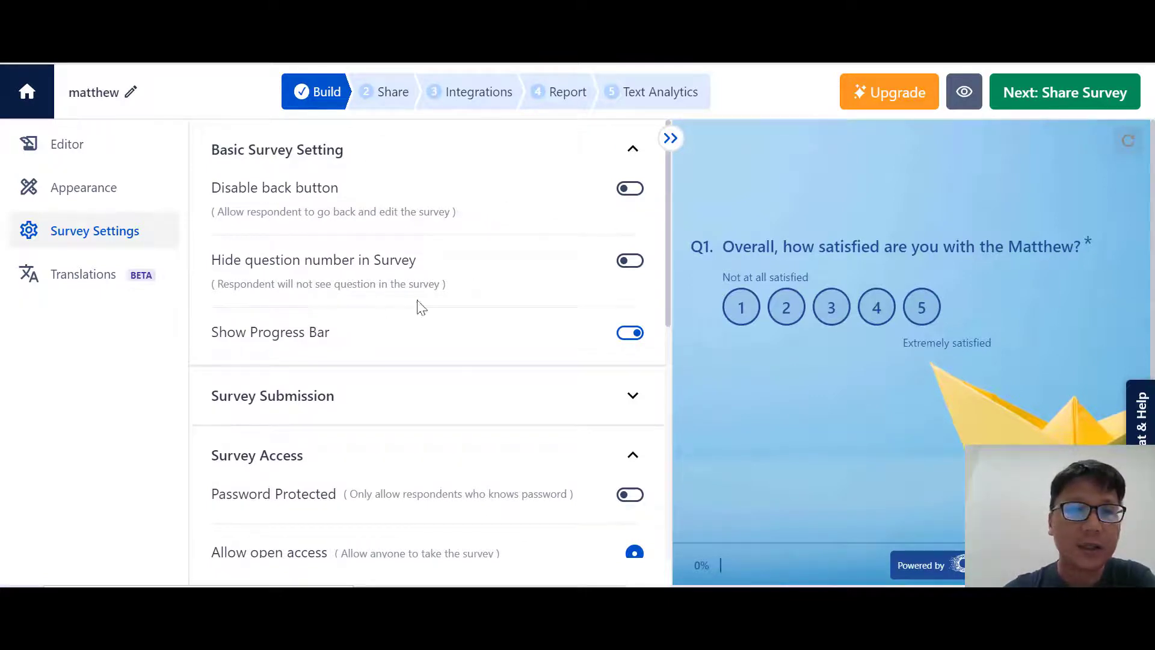
Step: Check the additional translation languages without adding any, view the translation import history, and return to the question editor
click(85, 283)
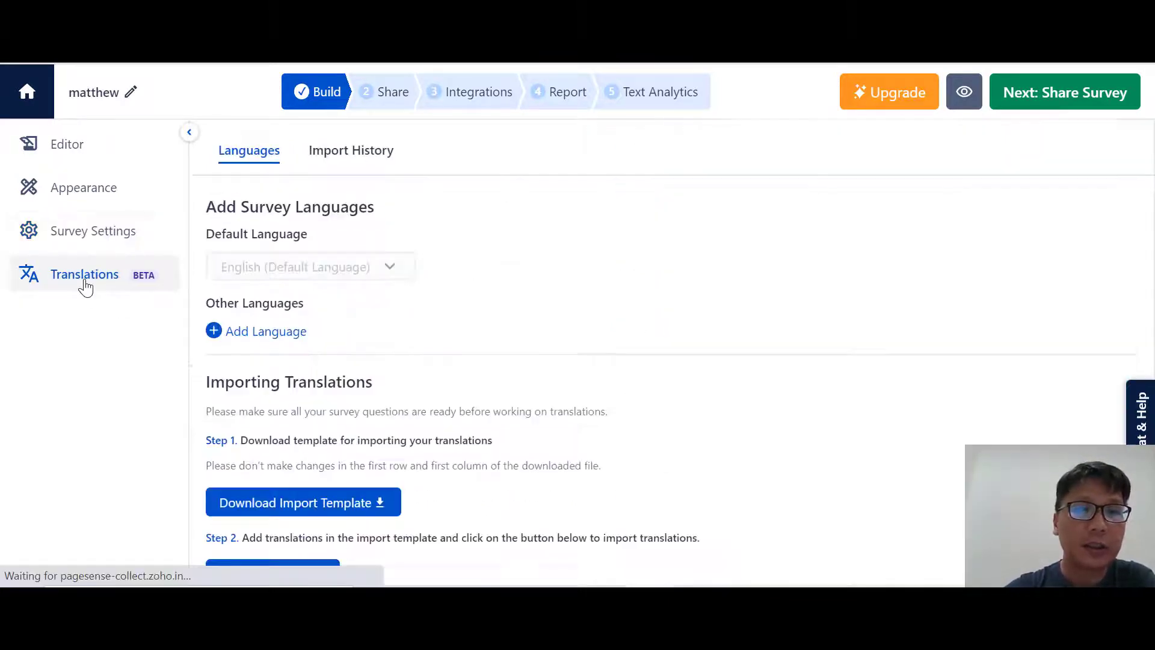
click(281, 339)
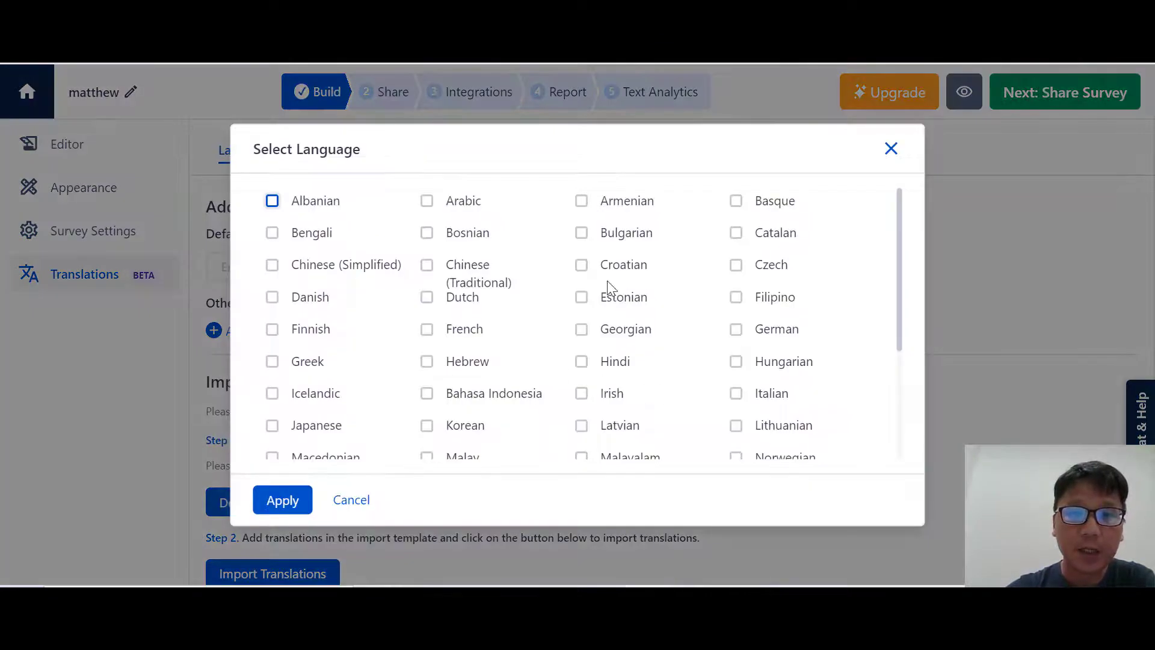
click(363, 503)
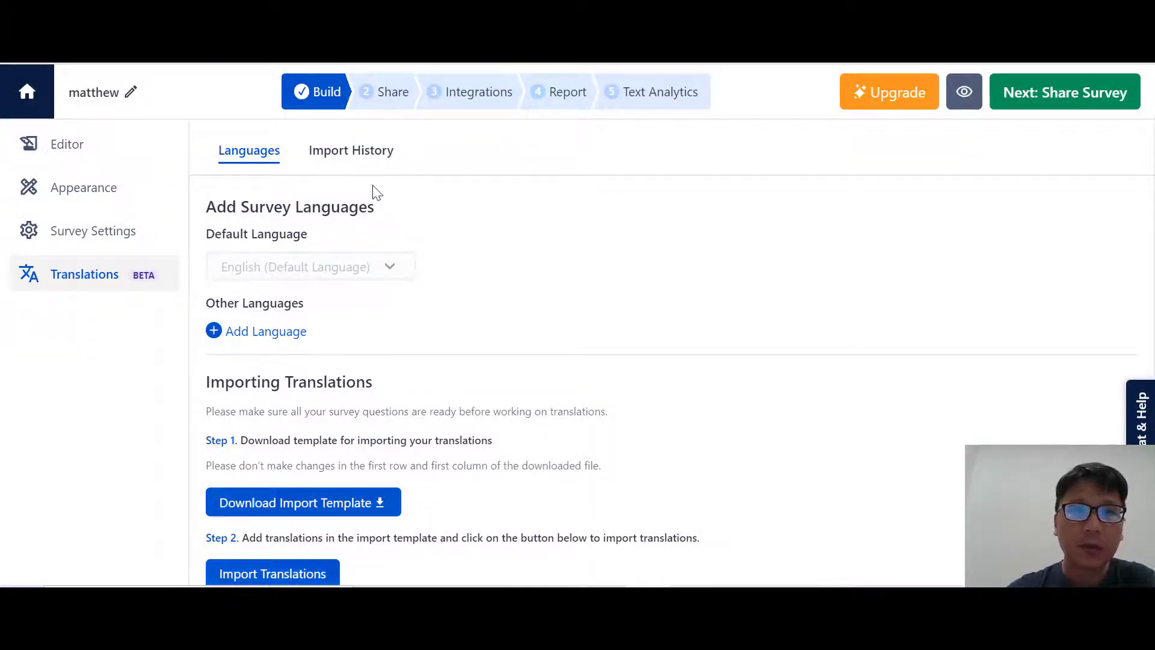
click(367, 165)
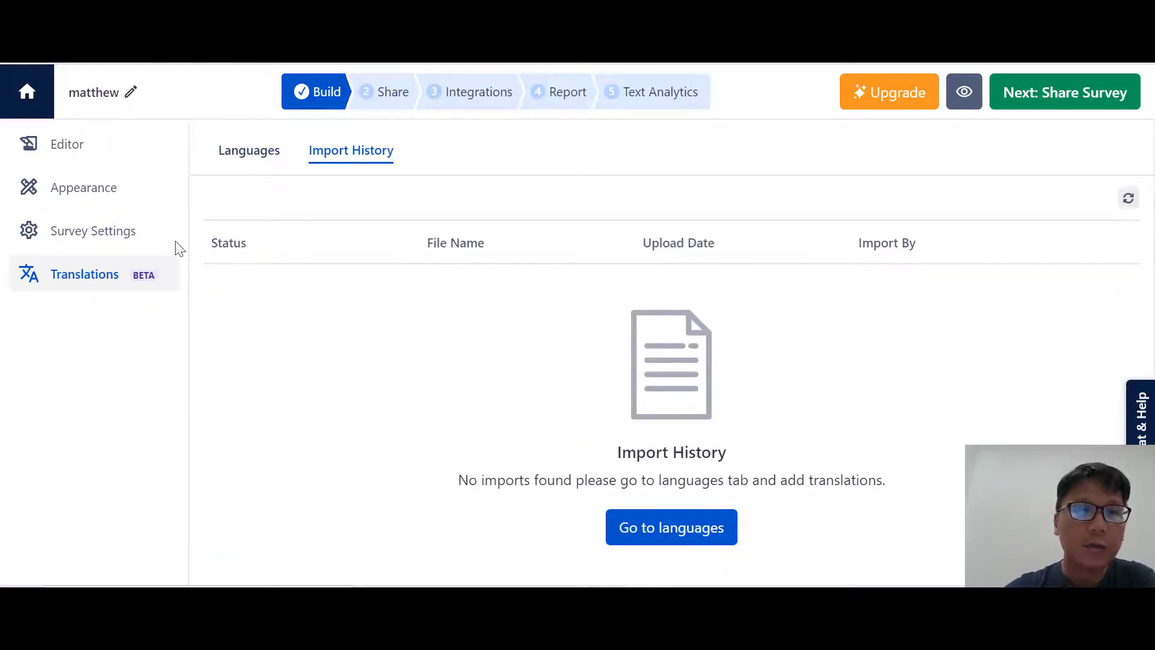
click(83, 154)
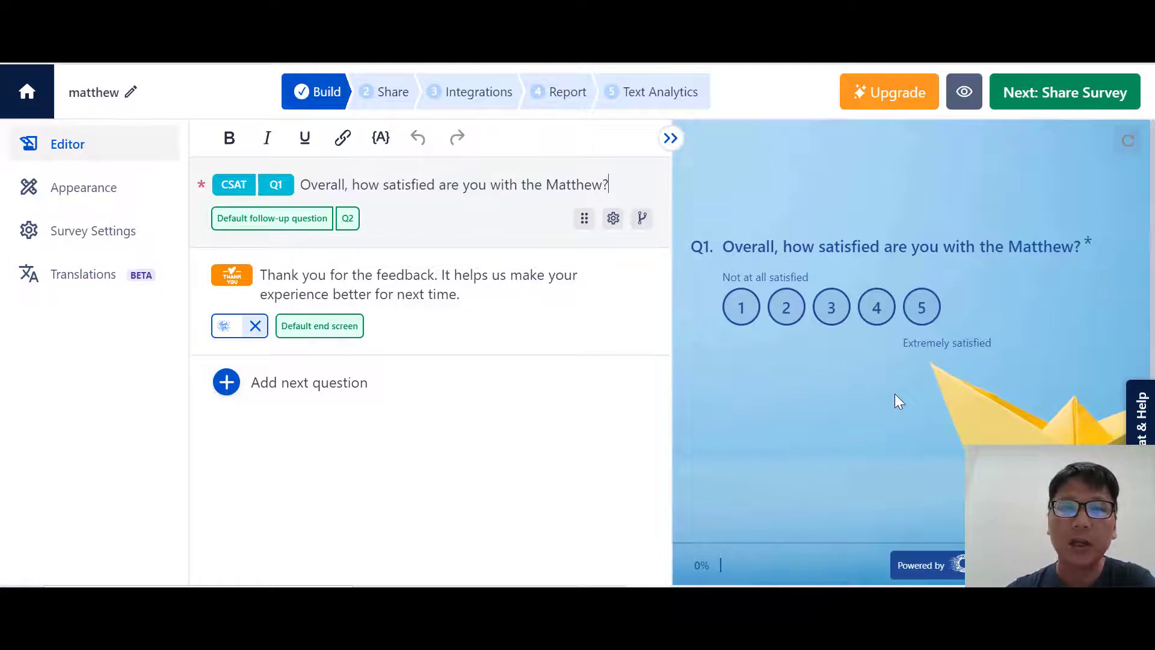
Step: Review the channels for sharing the survey, including the CRM sharing page and the social link options
click(376, 96)
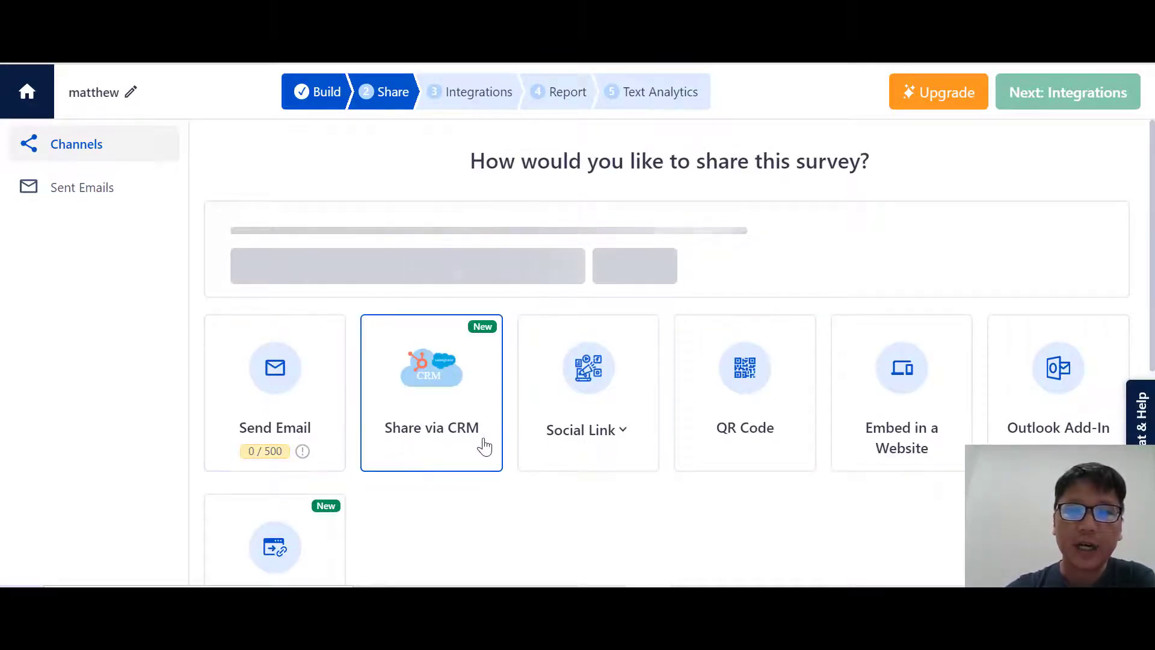
scroll(605, 455, down, 1)
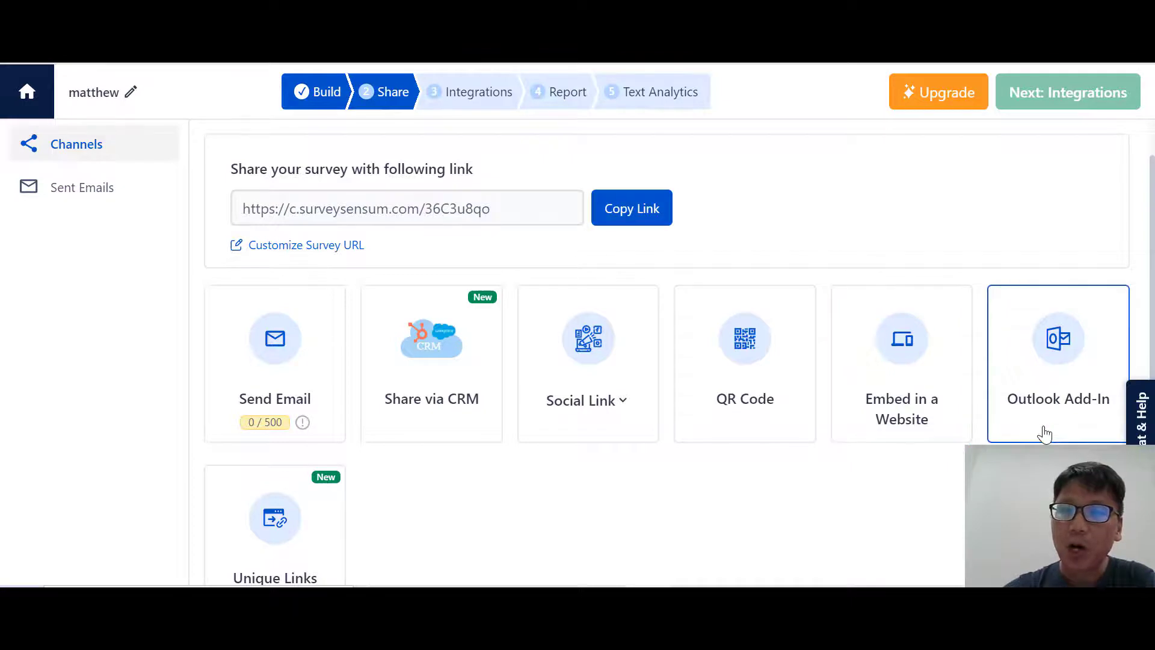
scroll(1044, 433, down, 1)
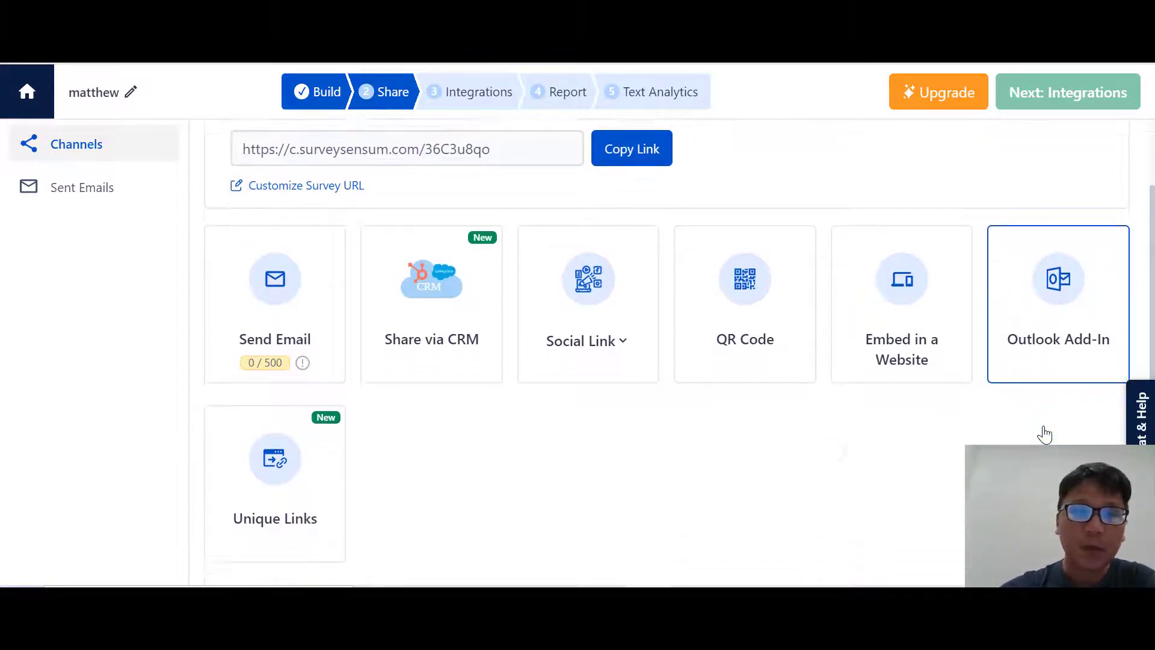
scroll(228, 509, up, 2)
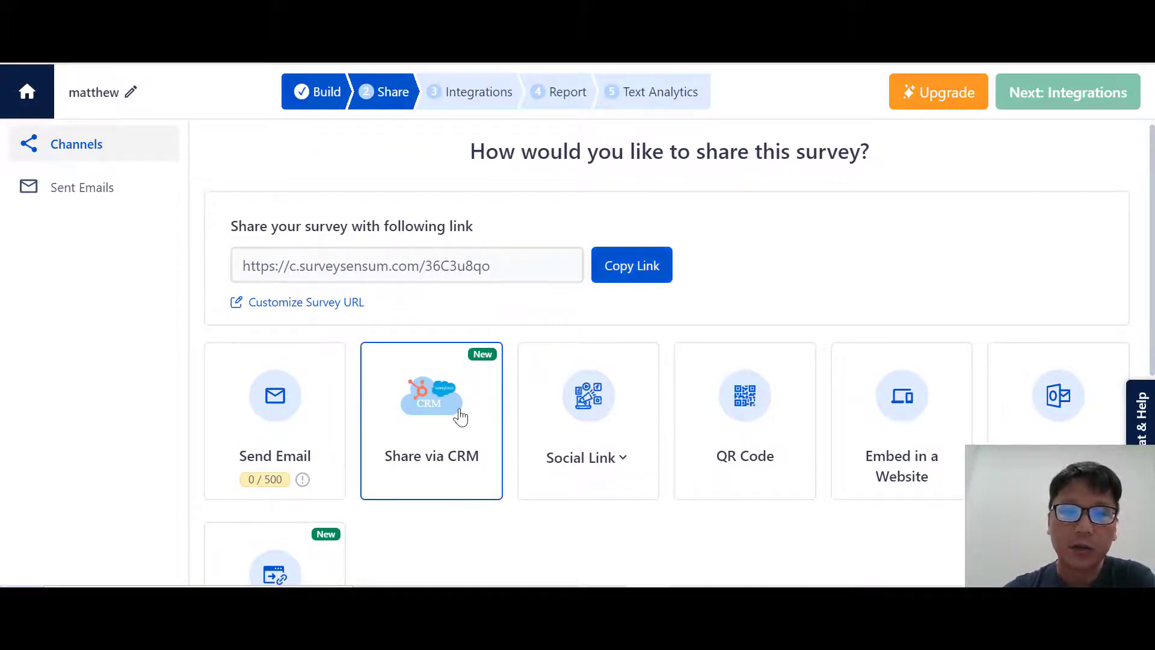
click(480, 399)
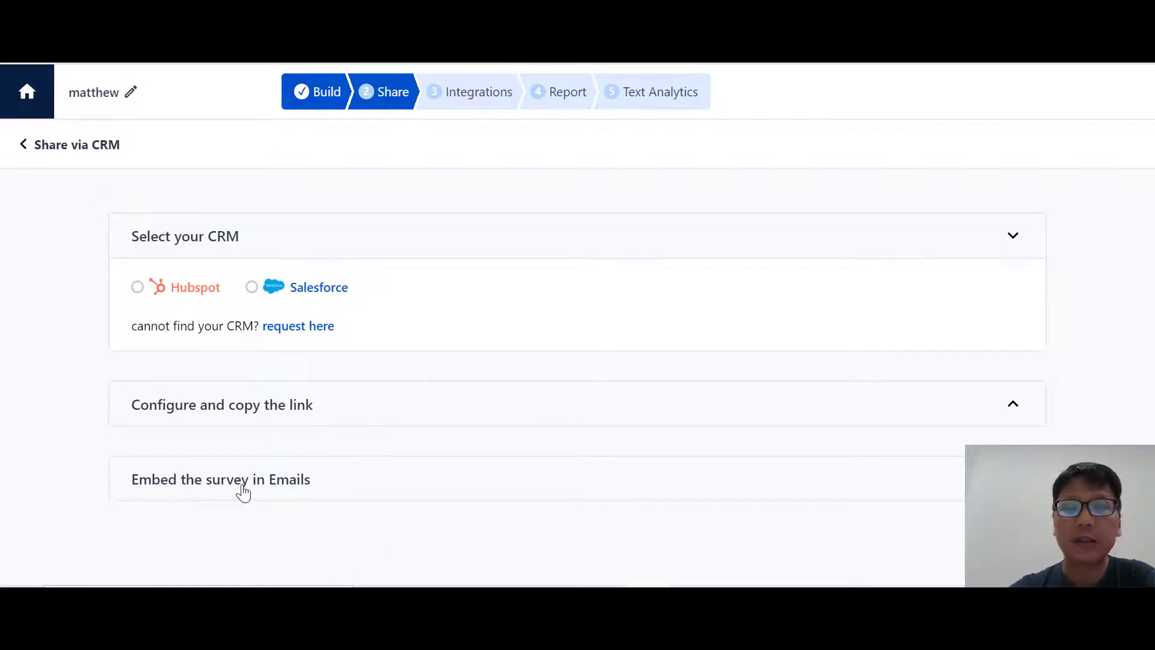
click(23, 147)
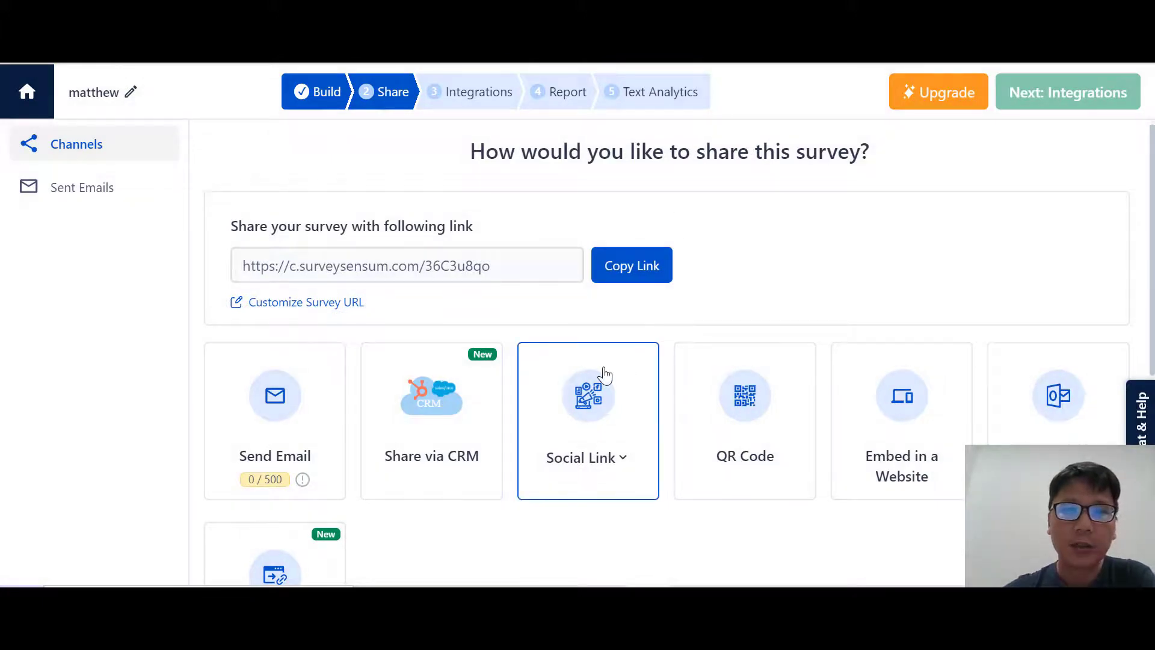
click(633, 462)
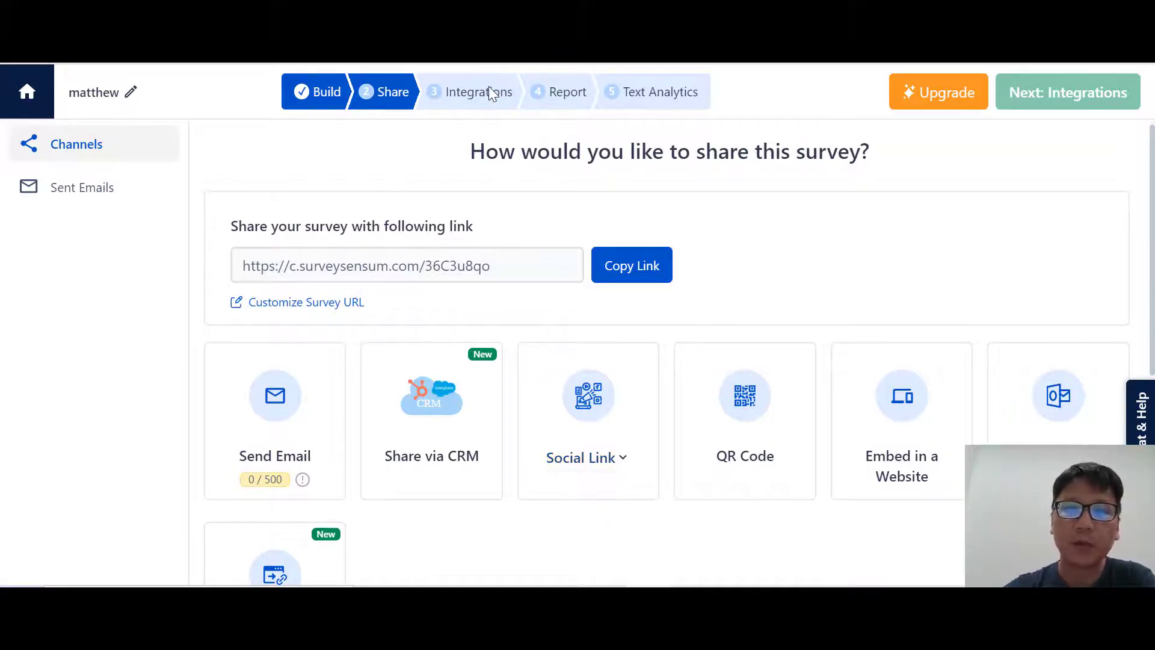
Step: Look over the available app integrations and the survey report's overview, metrics, and comments
click(458, 102)
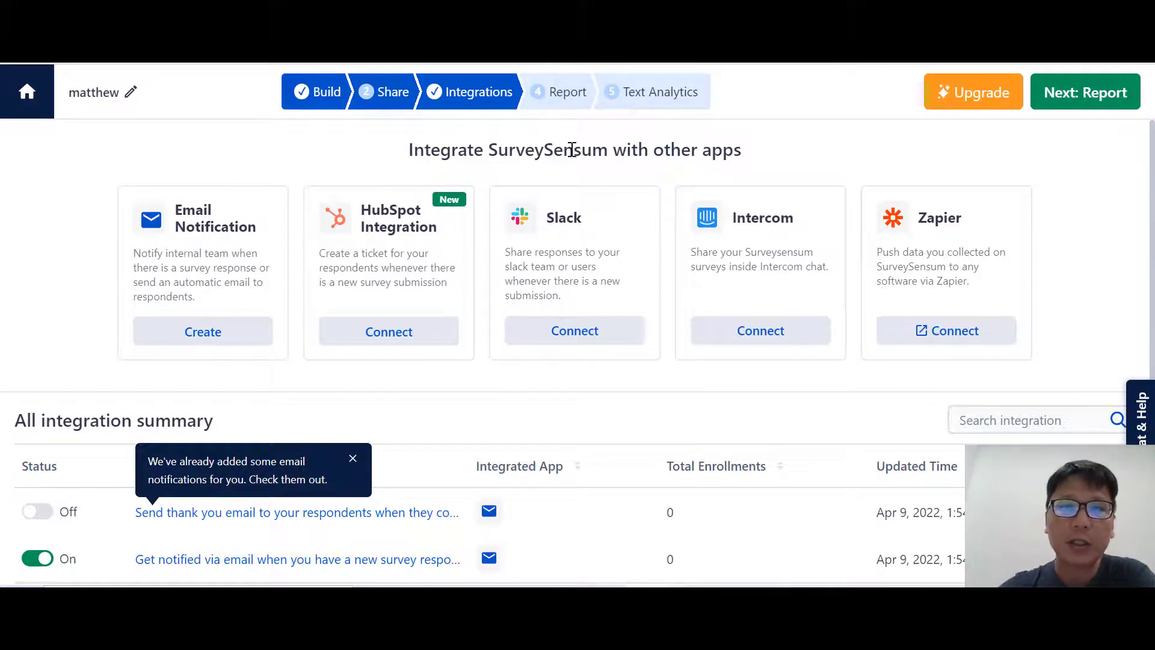
click(554, 102)
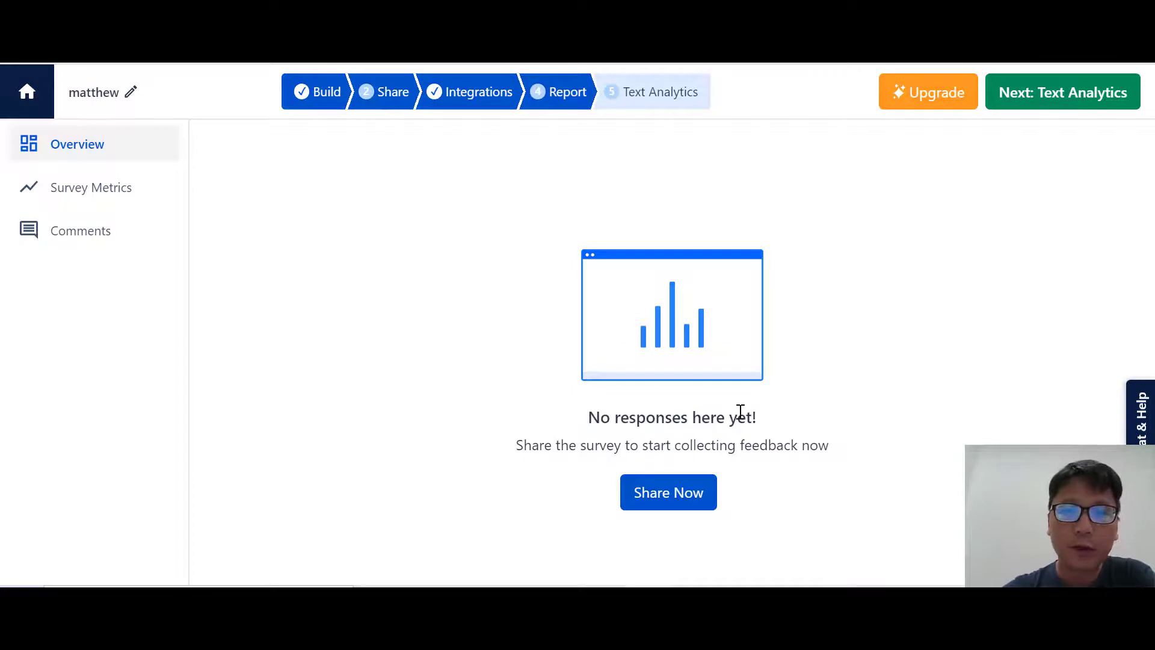
click(95, 203)
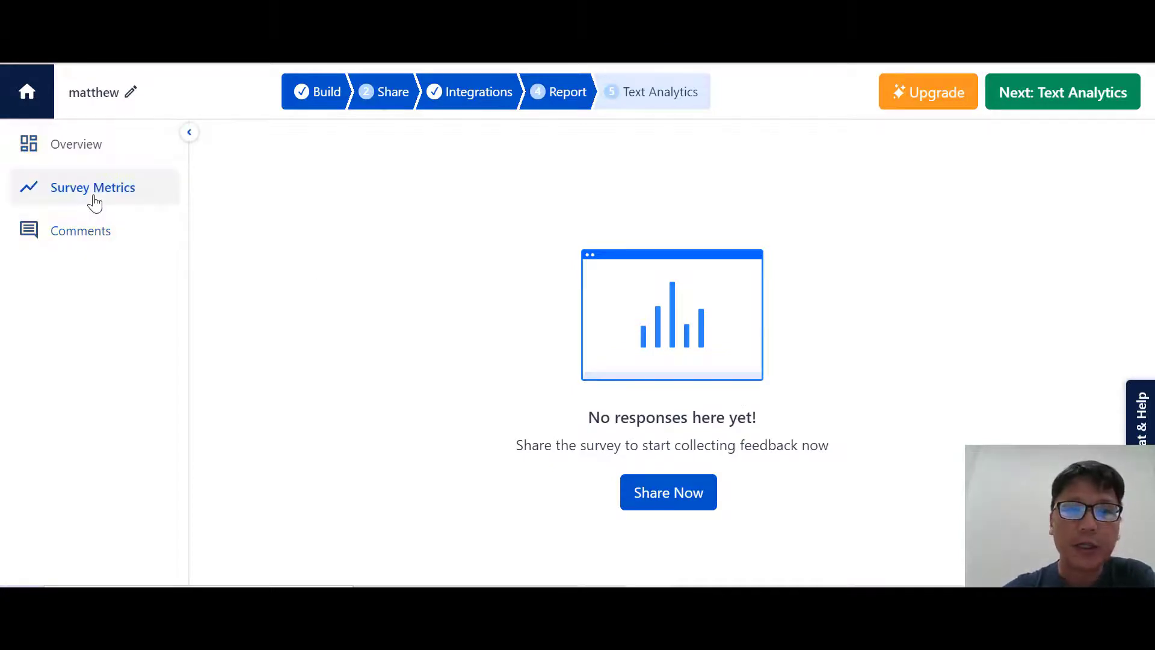
click(97, 234)
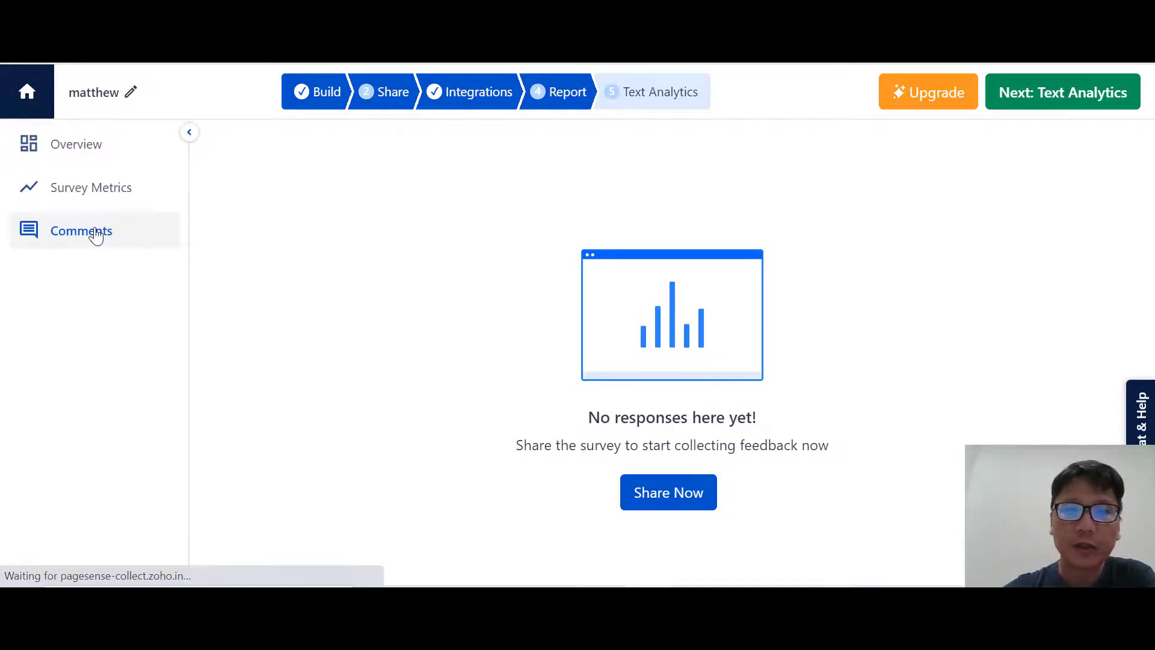
Step: Review the report overview and the text analytics pages for training comments and tag analysis, and exit to the survey list
click(92, 145)
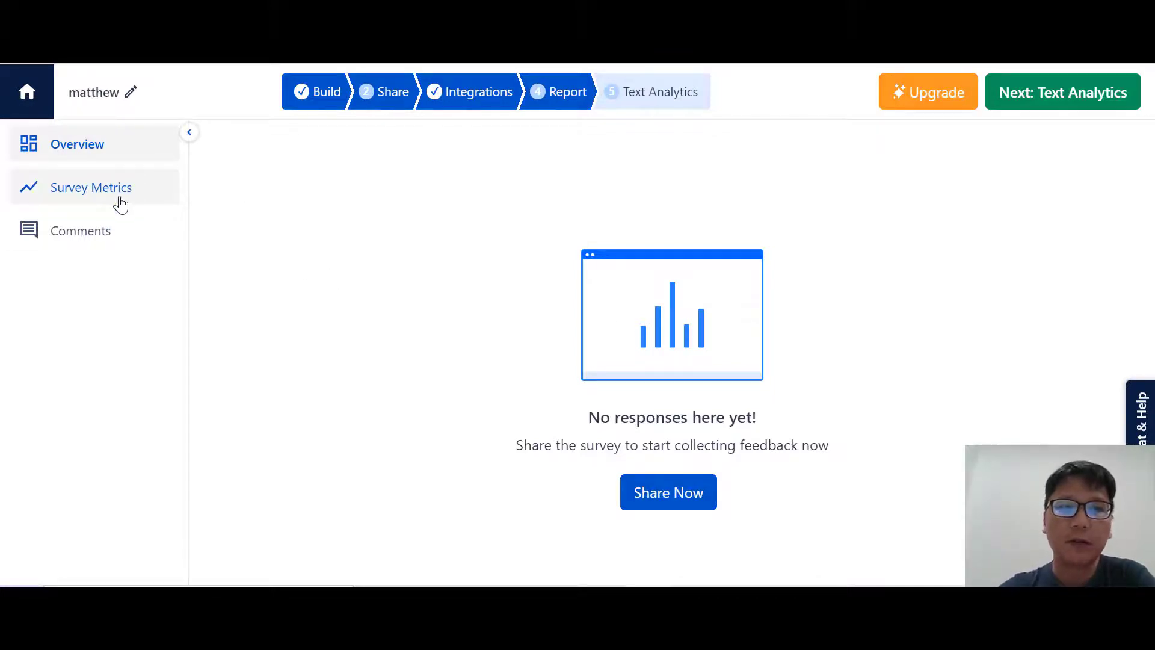
click(653, 94)
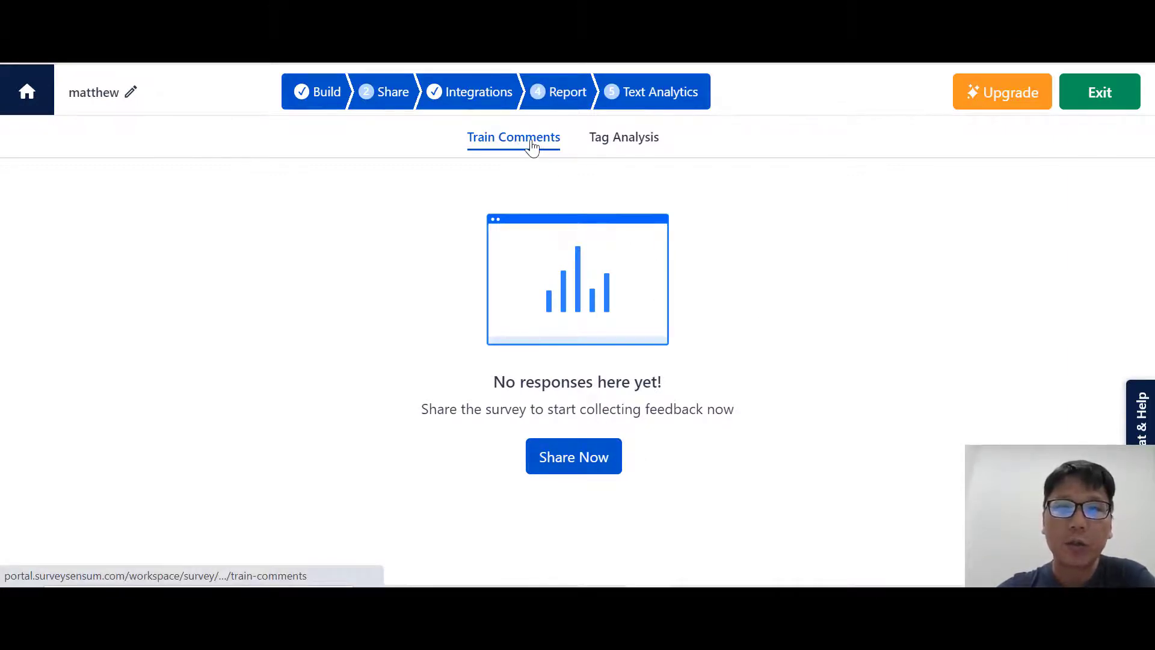
click(607, 139)
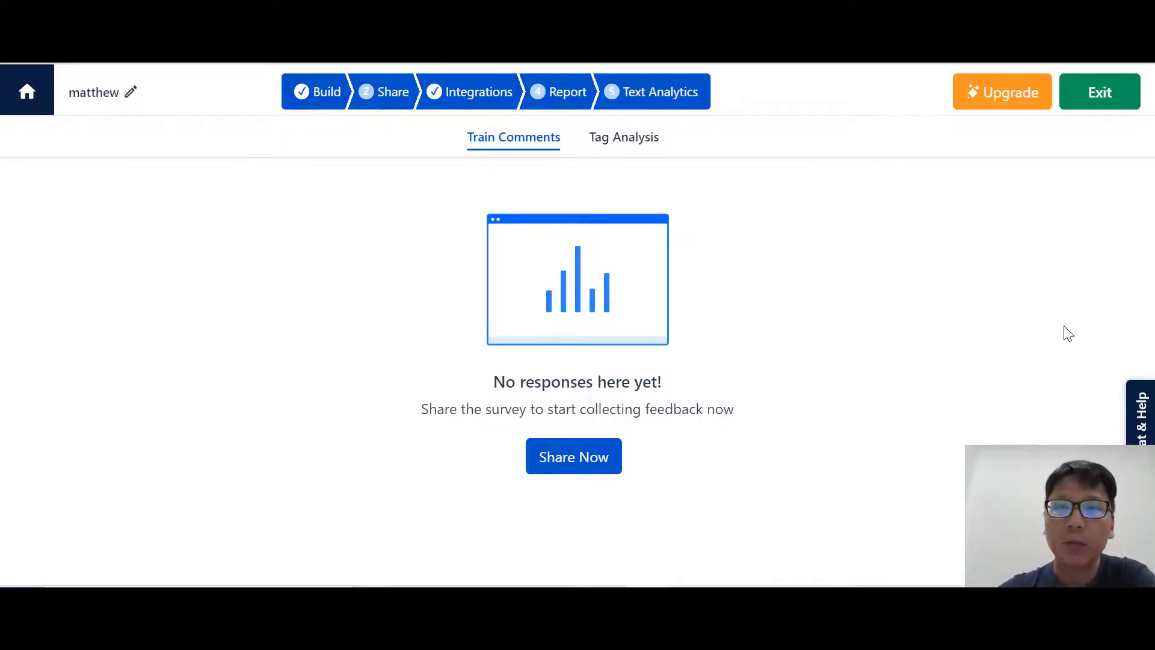
click(1104, 94)
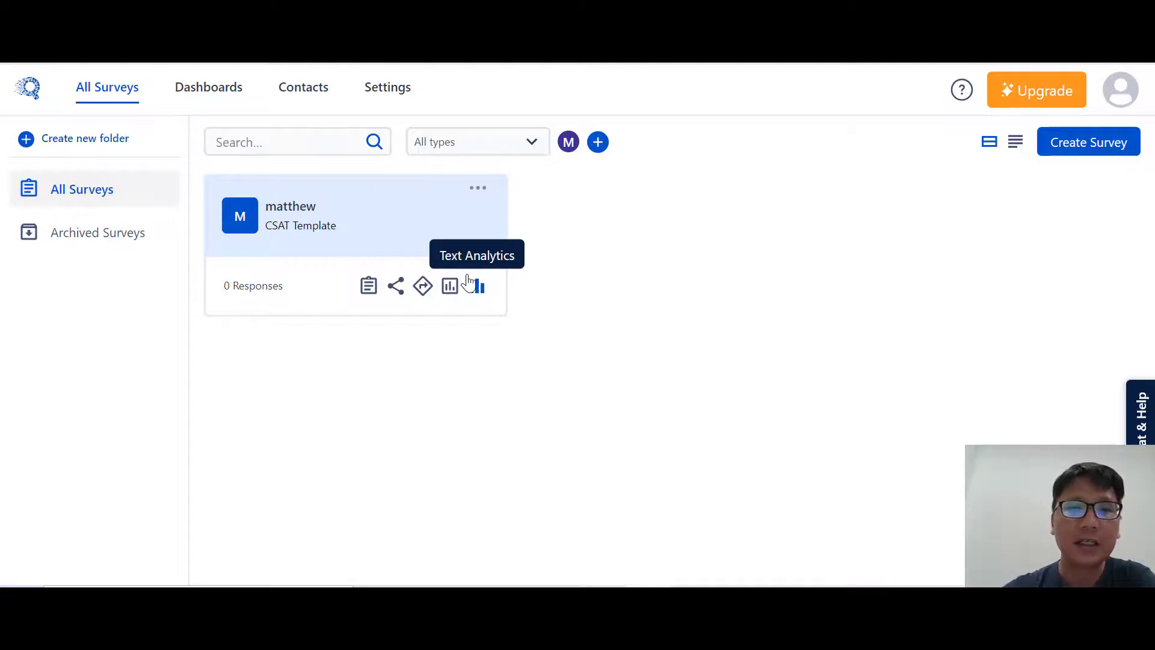
Step: Archive the CSAT survey from the survey list and confirm the archiving
click(477, 189)
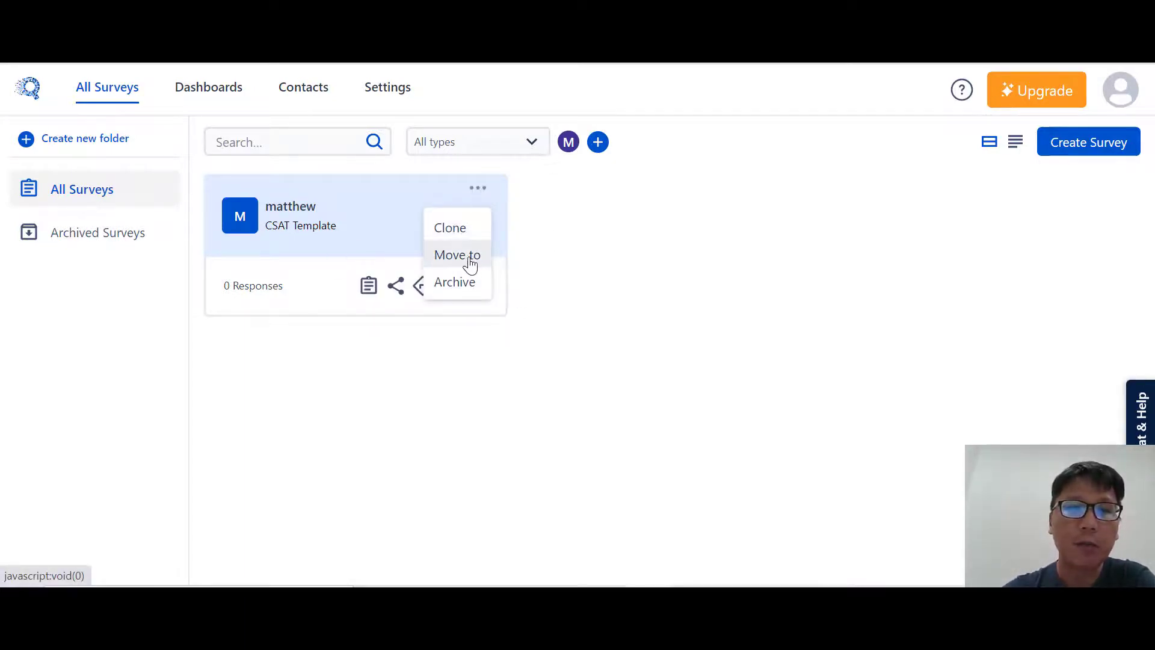
click(452, 288)
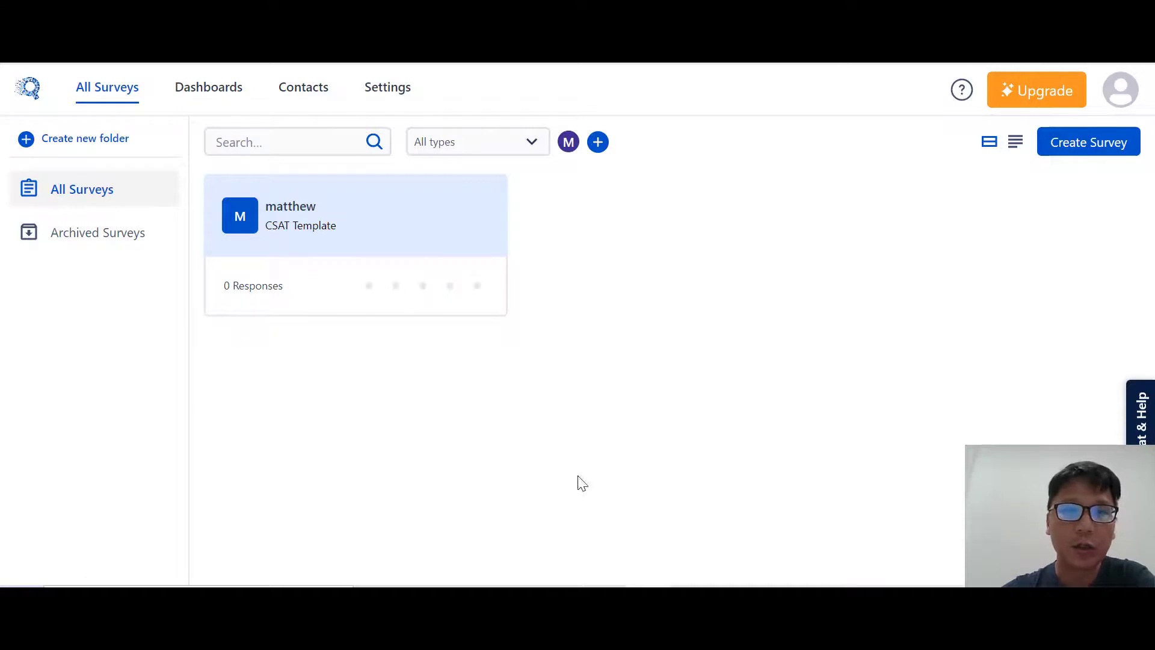
mouse_move(454, 195)
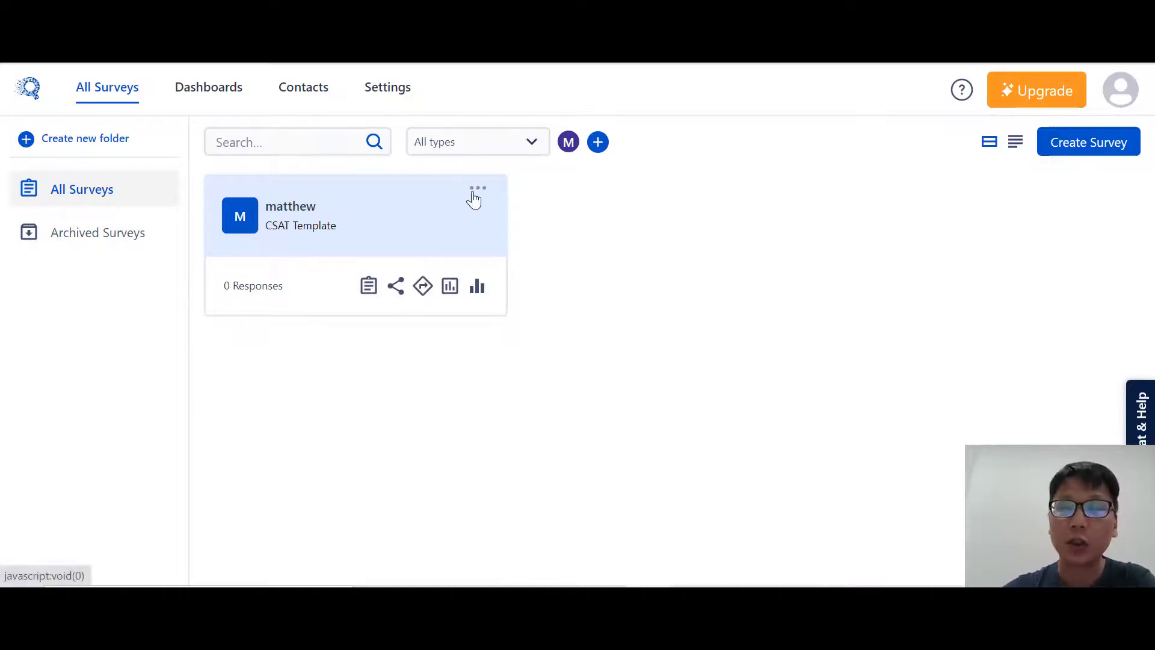
click(474, 194)
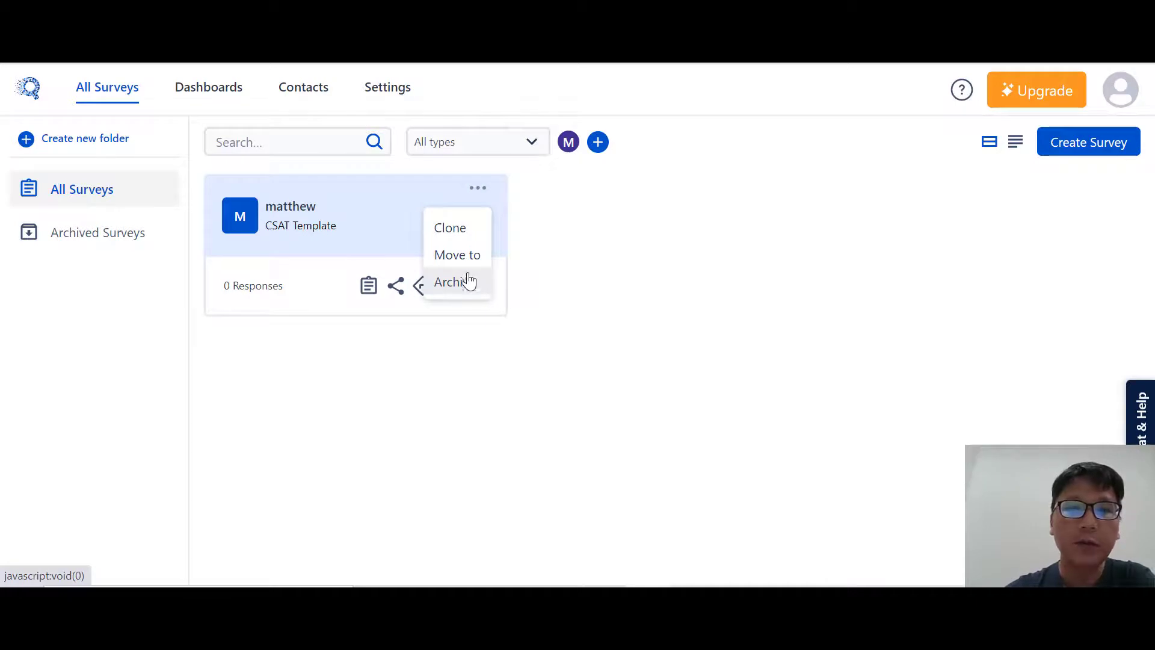
click(442, 289)
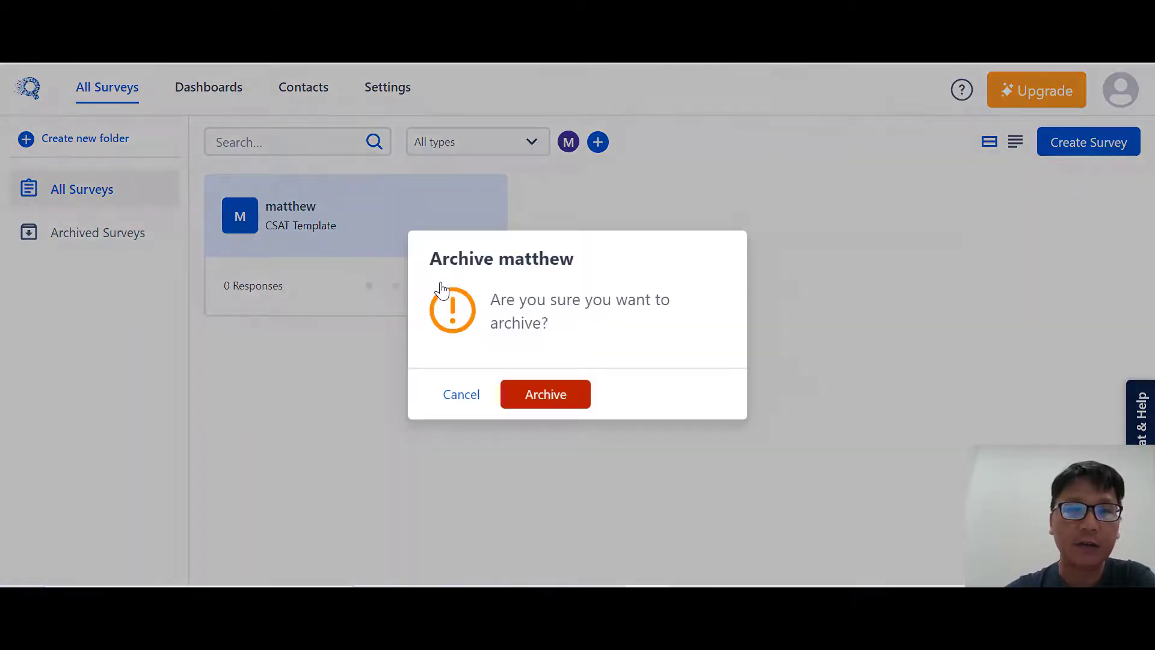
click(545, 402)
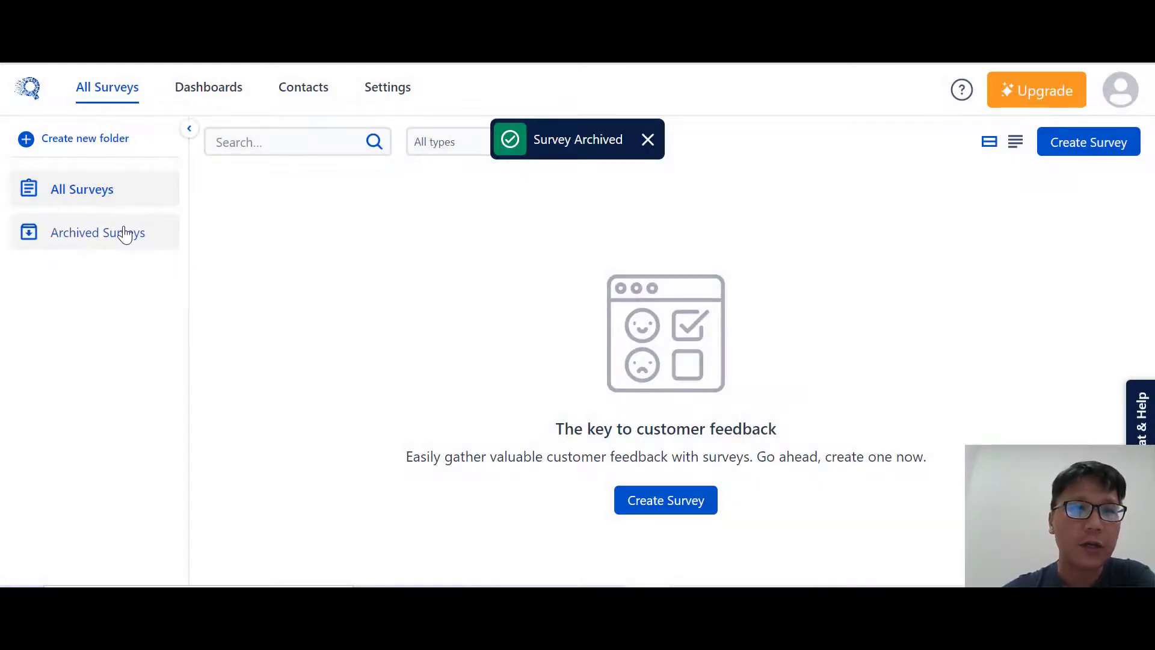
Step: Check the options for the archived CSAT survey, including deletion, without deleting it
click(125, 234)
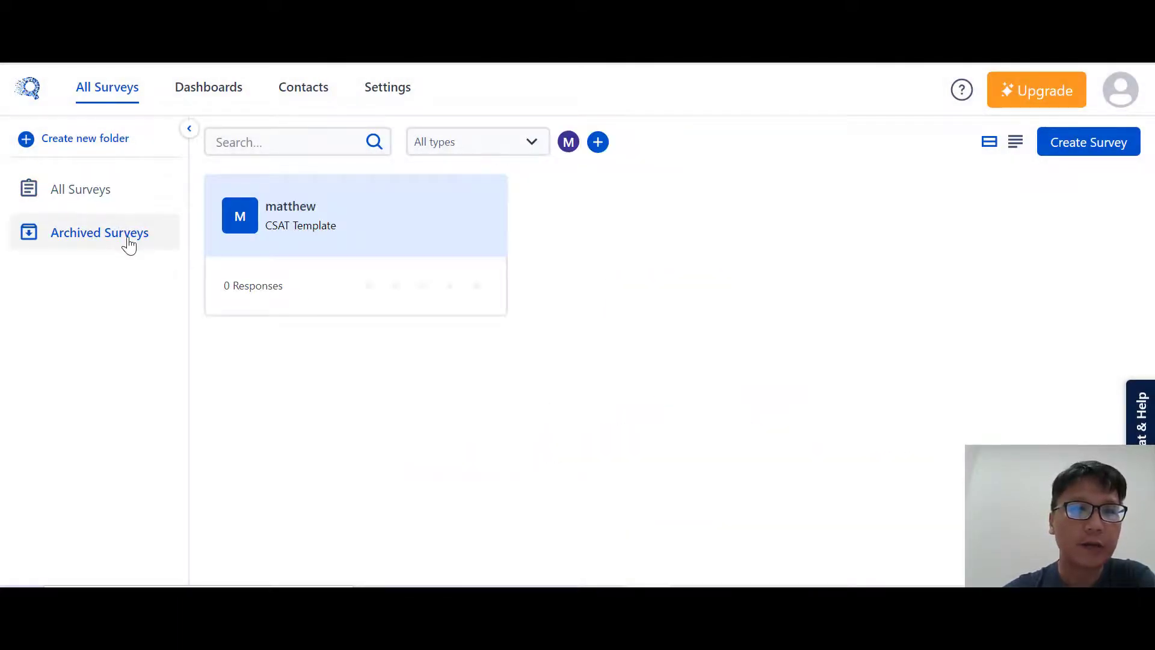
click(480, 191)
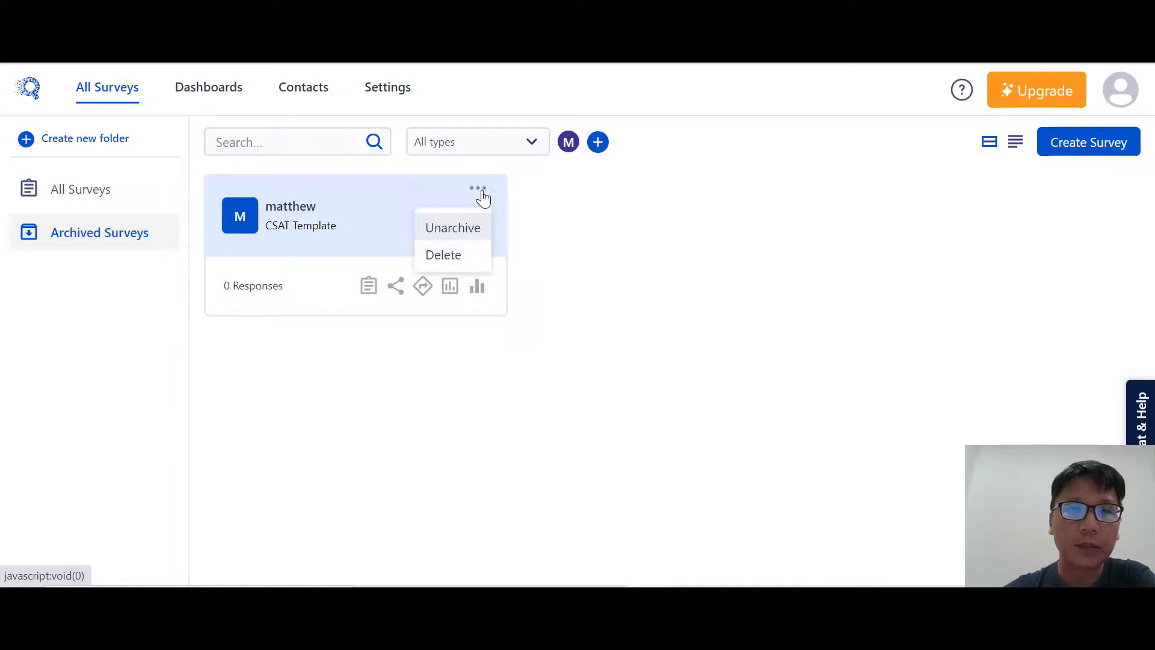
click(453, 256)
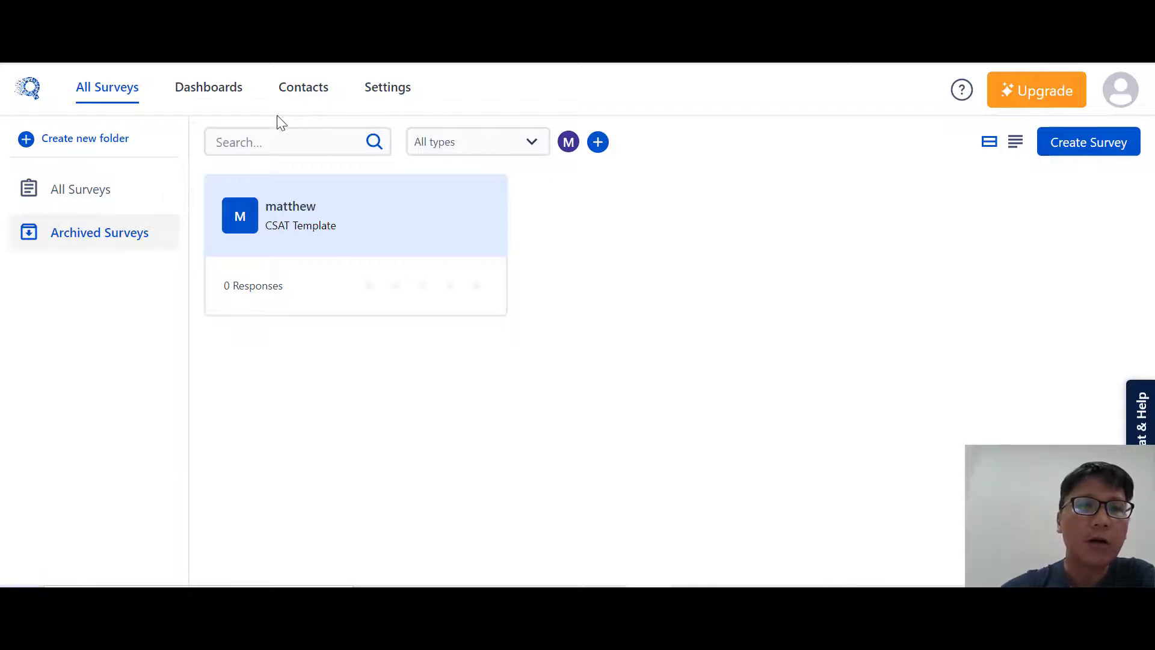
Step: Create a new dashboard for the survey data
click(216, 96)
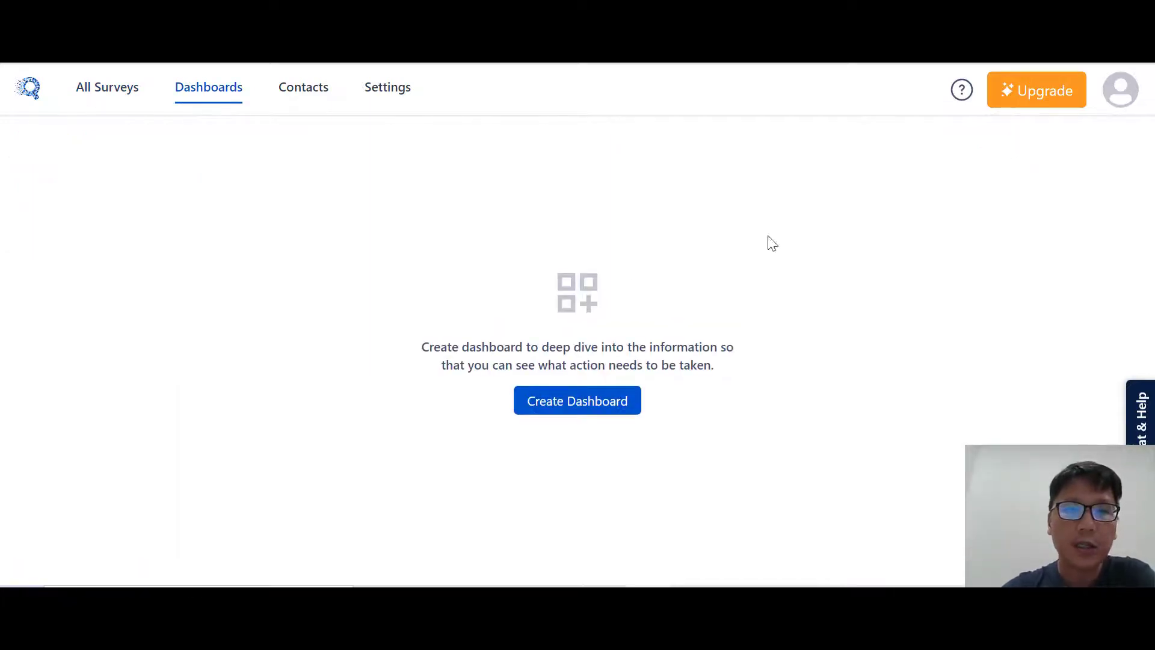
click(577, 402)
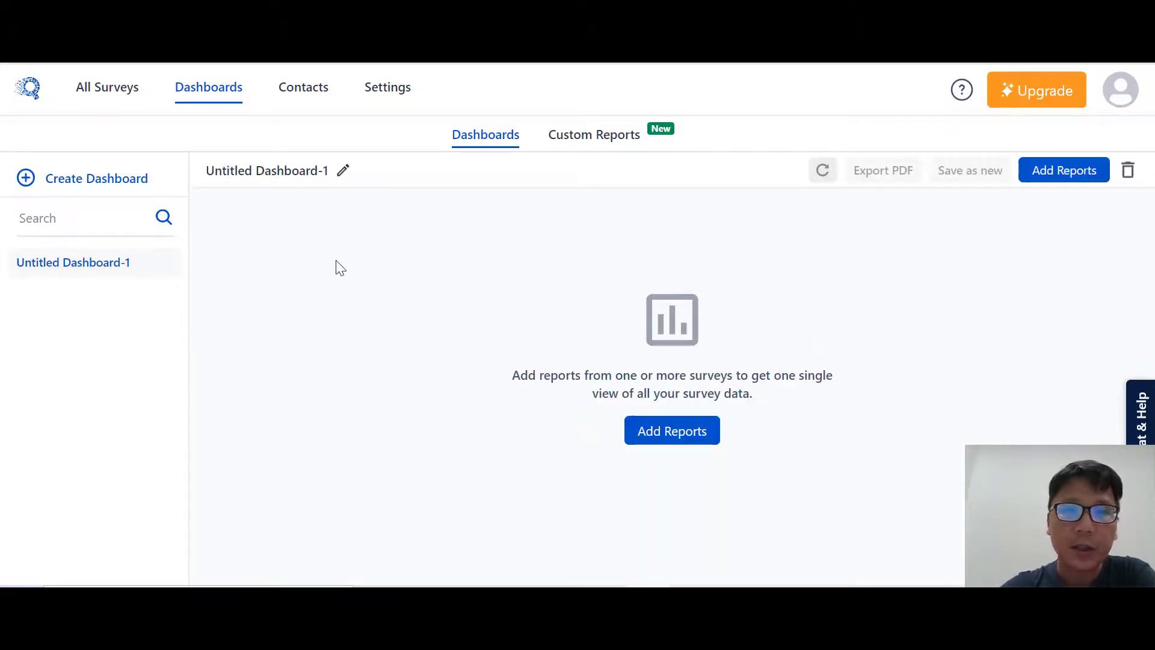
click(701, 441)
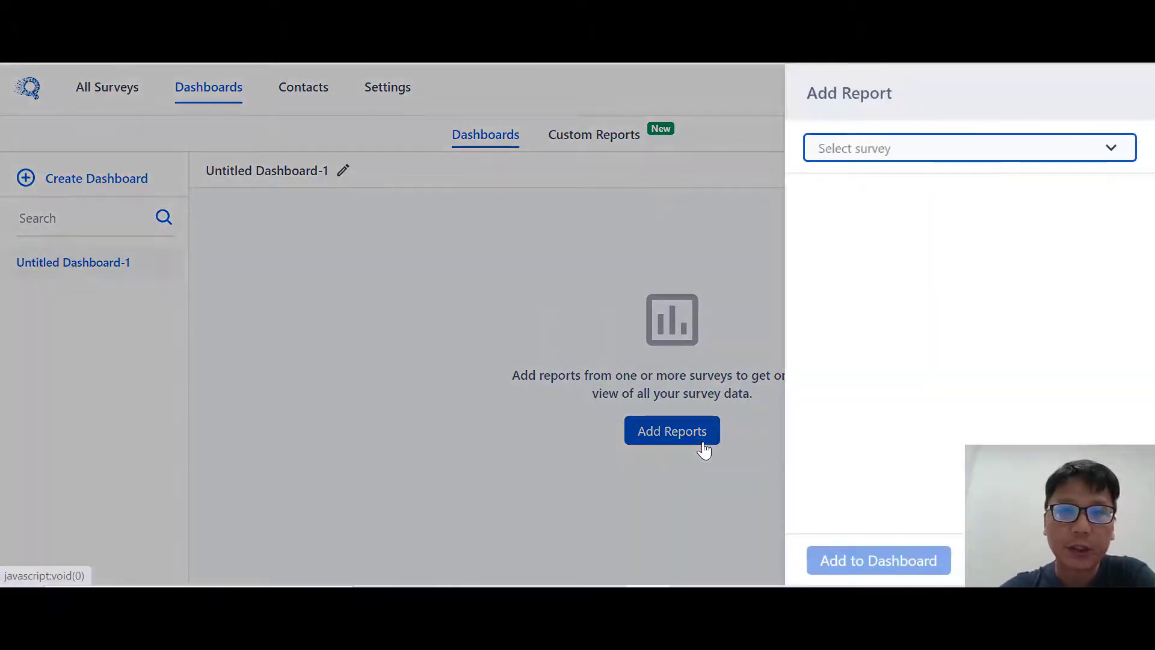
click(1020, 155)
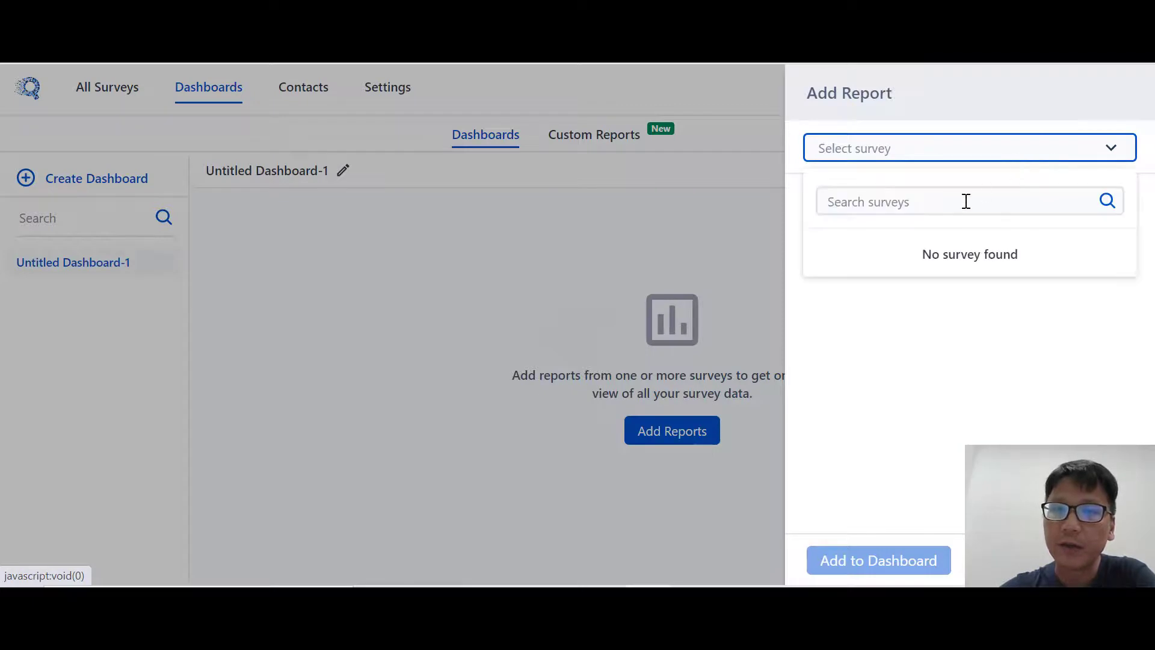
click(663, 373)
click(559, 325)
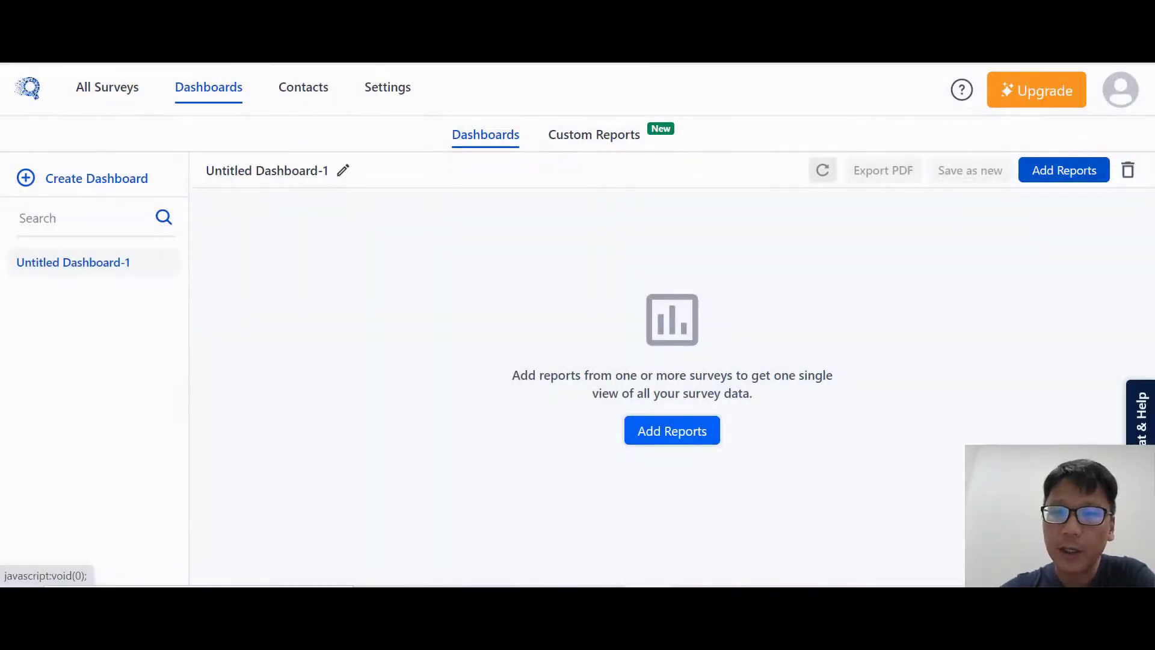
Step: Unarchive the CSAT survey in the archived surveys
click(121, 108)
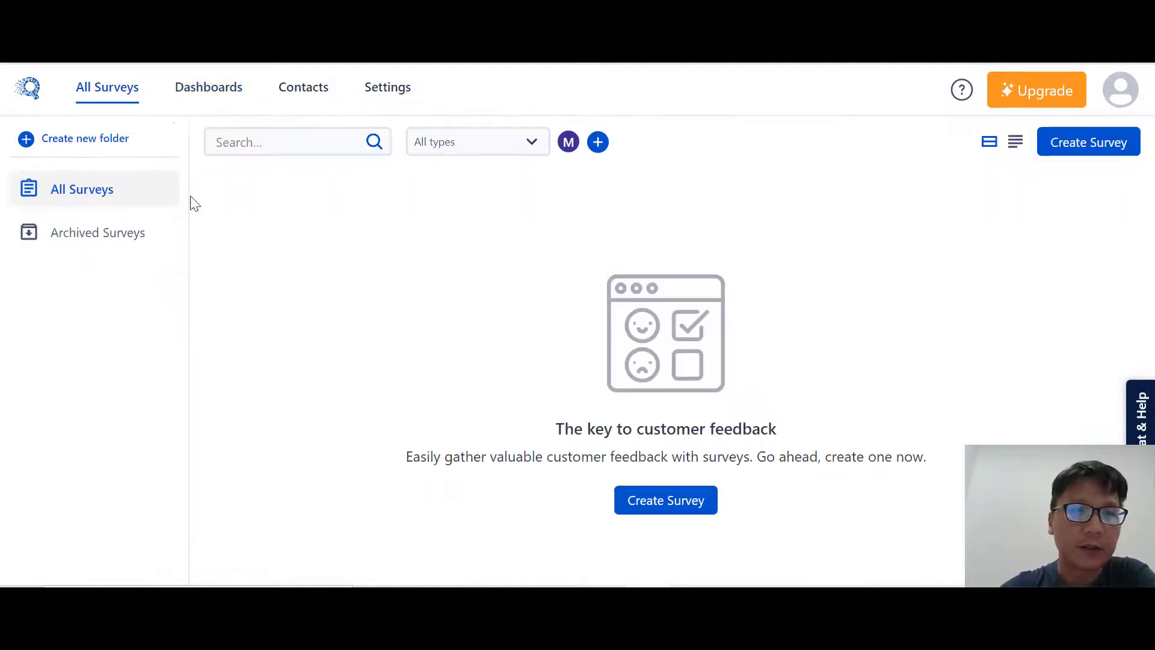
click(108, 244)
click(481, 191)
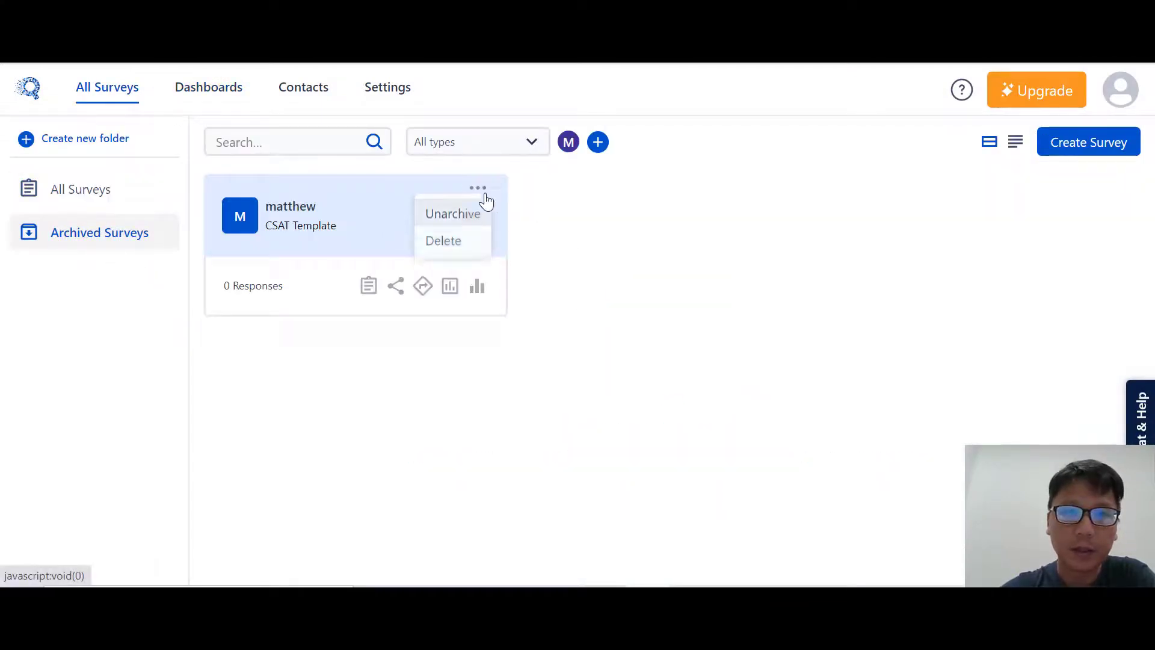
click(451, 227)
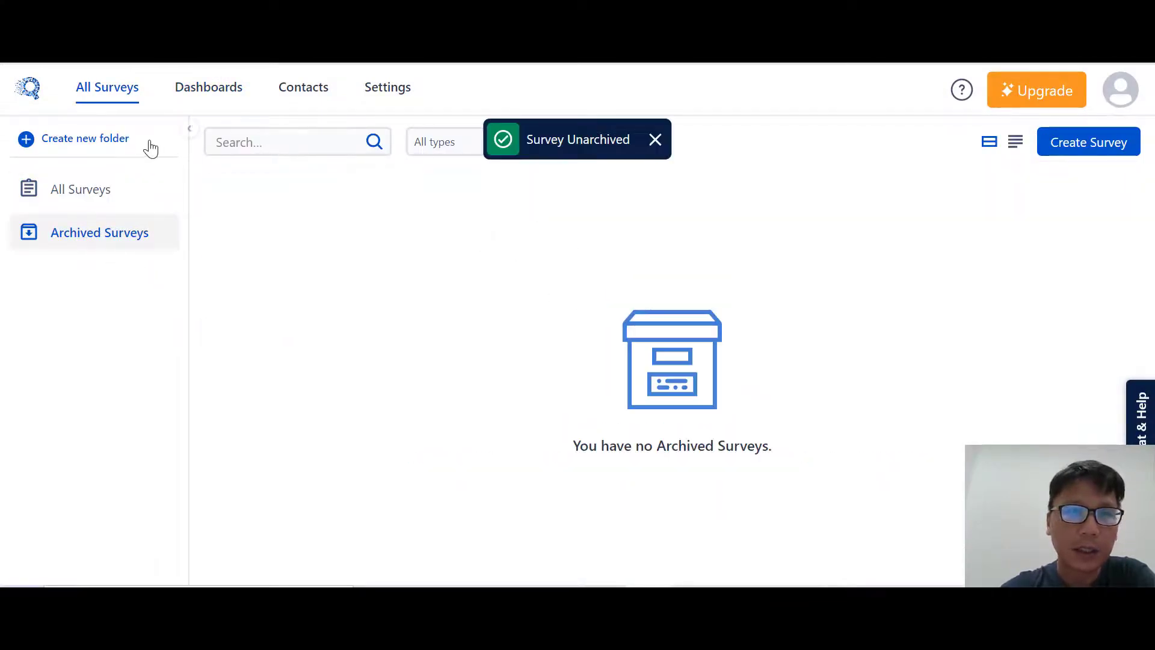
Step: Look through the chart types for the CSAT survey and add a CSAT Score report to the new dashboard
click(192, 92)
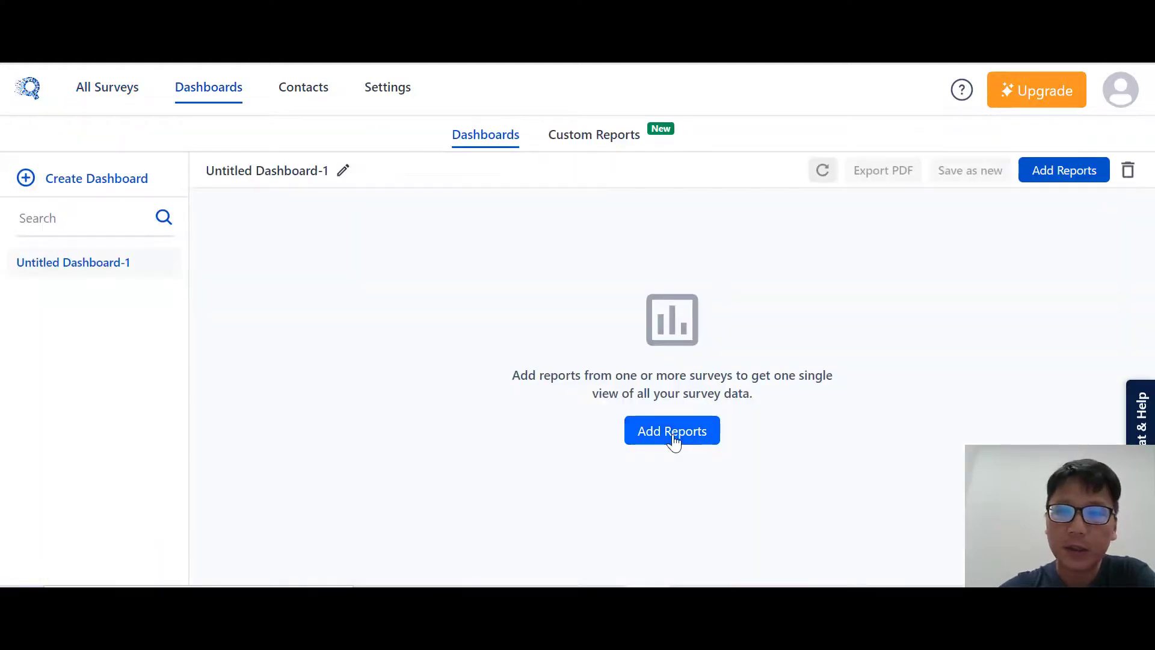
click(672, 433)
click(923, 148)
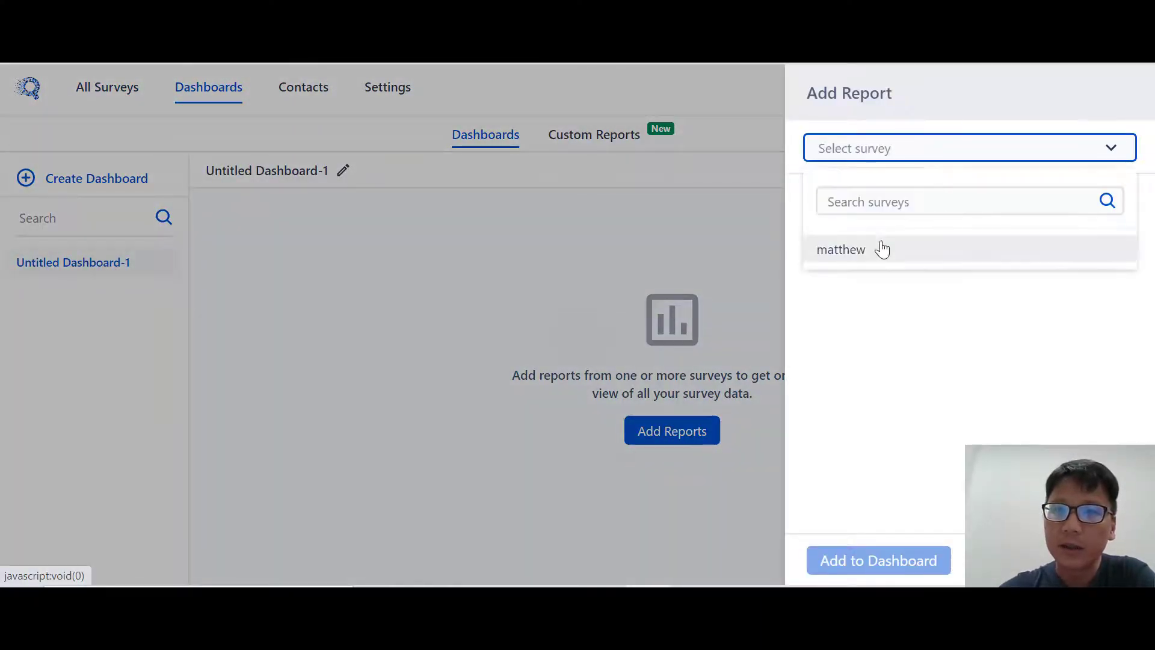
click(877, 250)
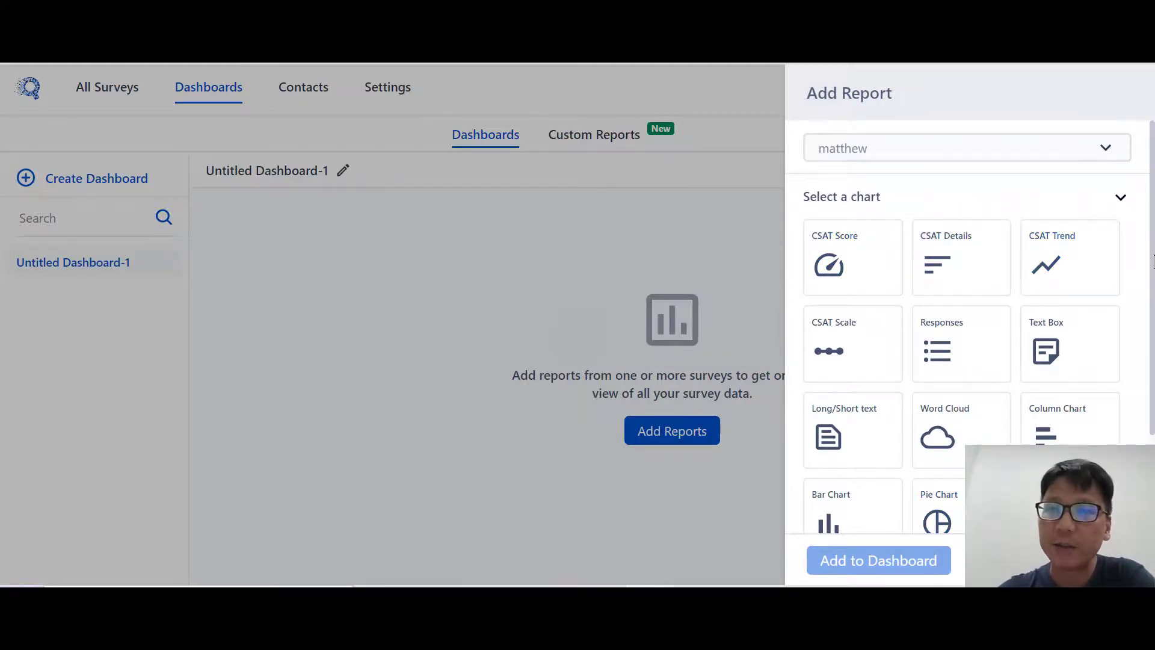
mouse_move(979, 260)
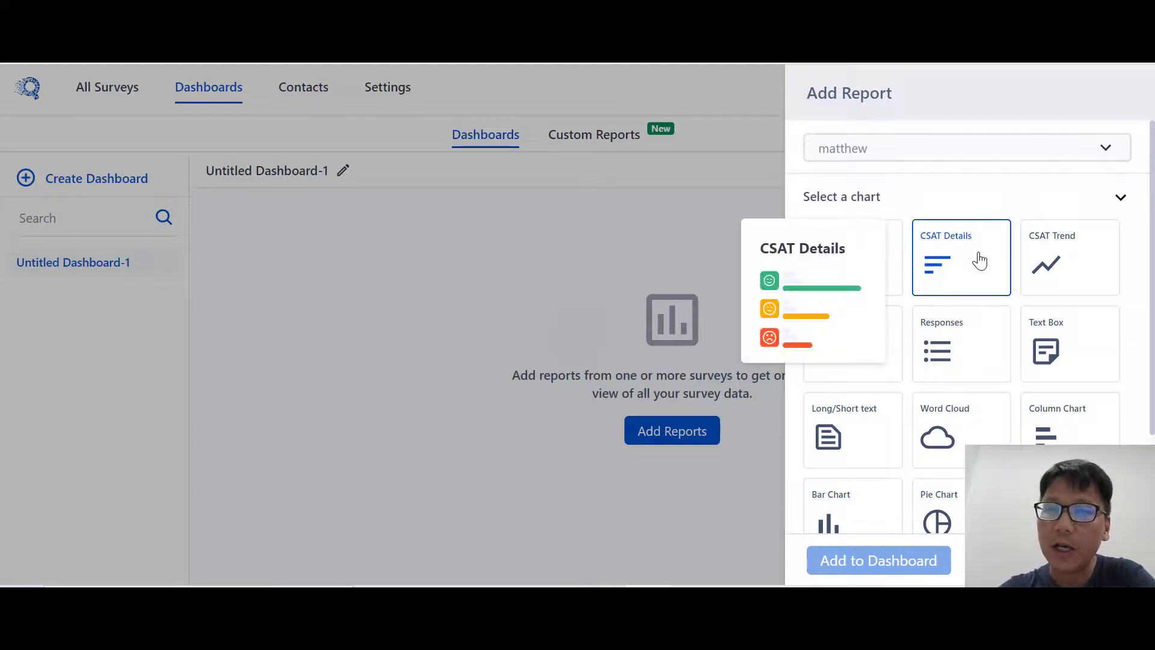
mouse_move(1066, 269)
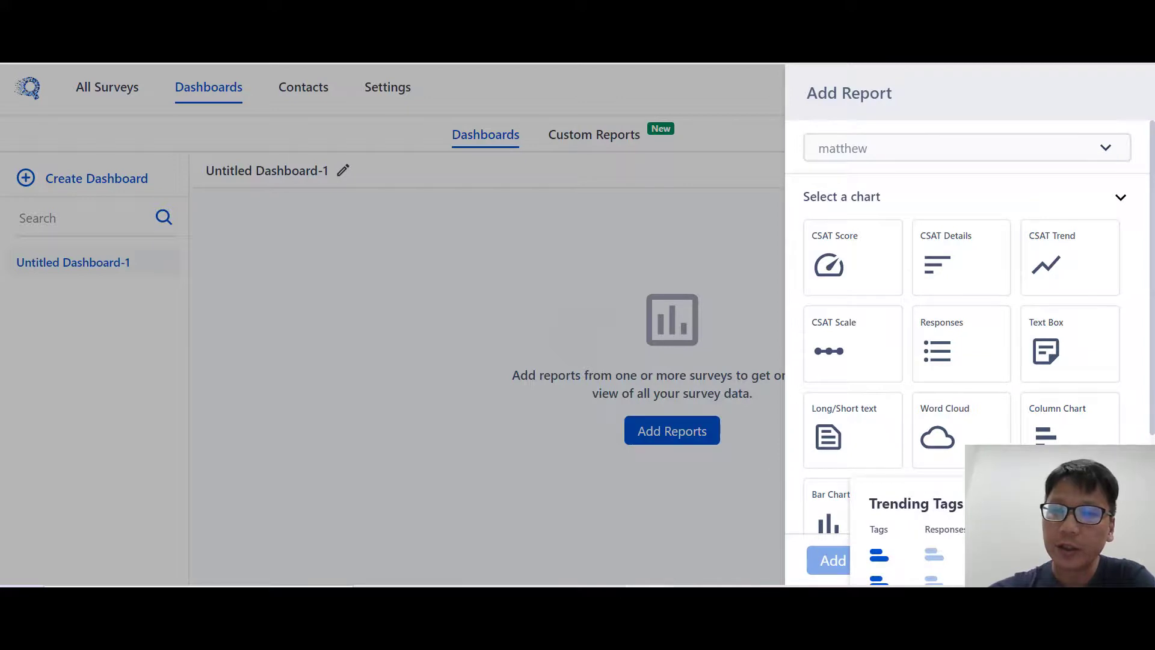
scroll(1069, 388, down, 2)
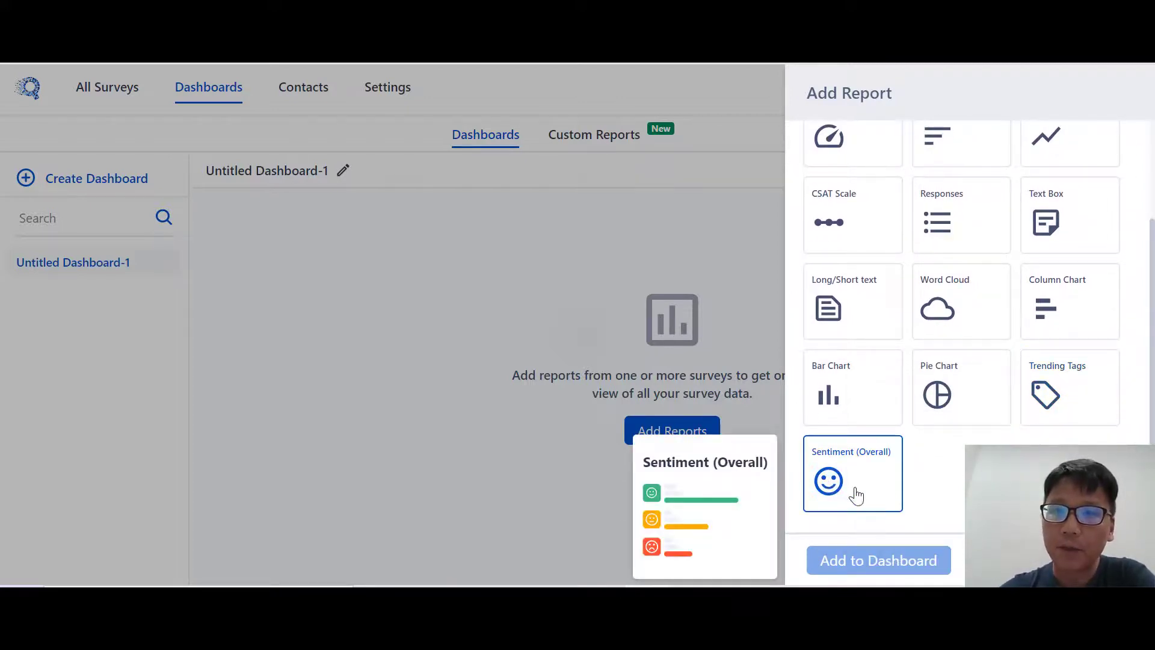
scroll(838, 315, up, 2)
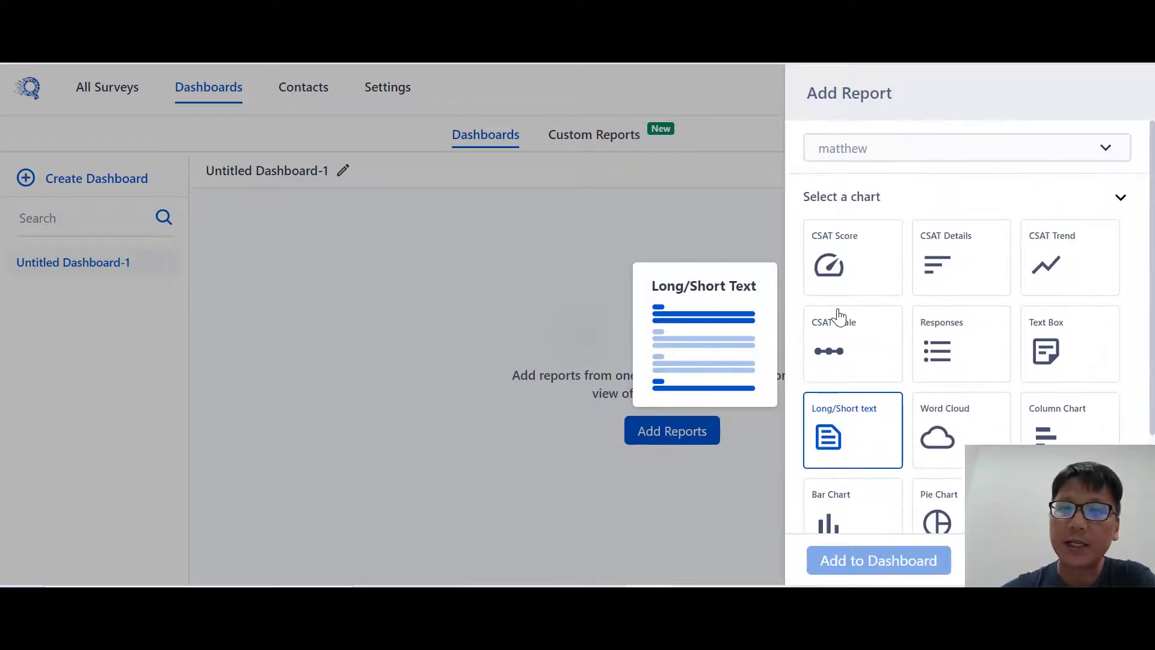
click(851, 283)
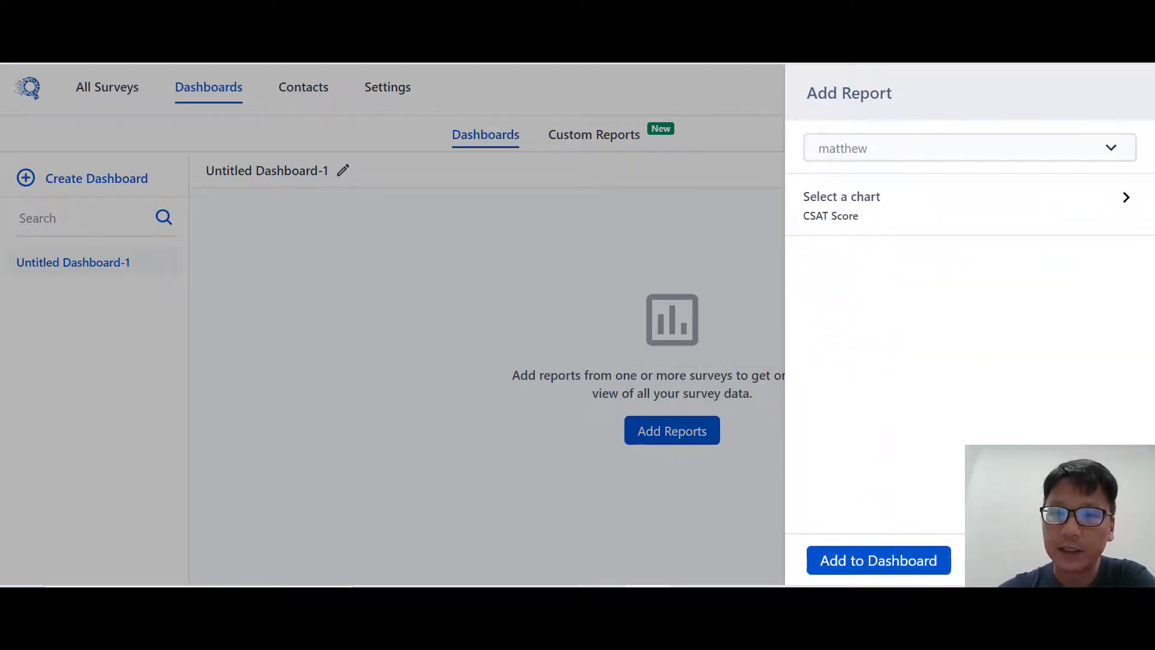
click(910, 569)
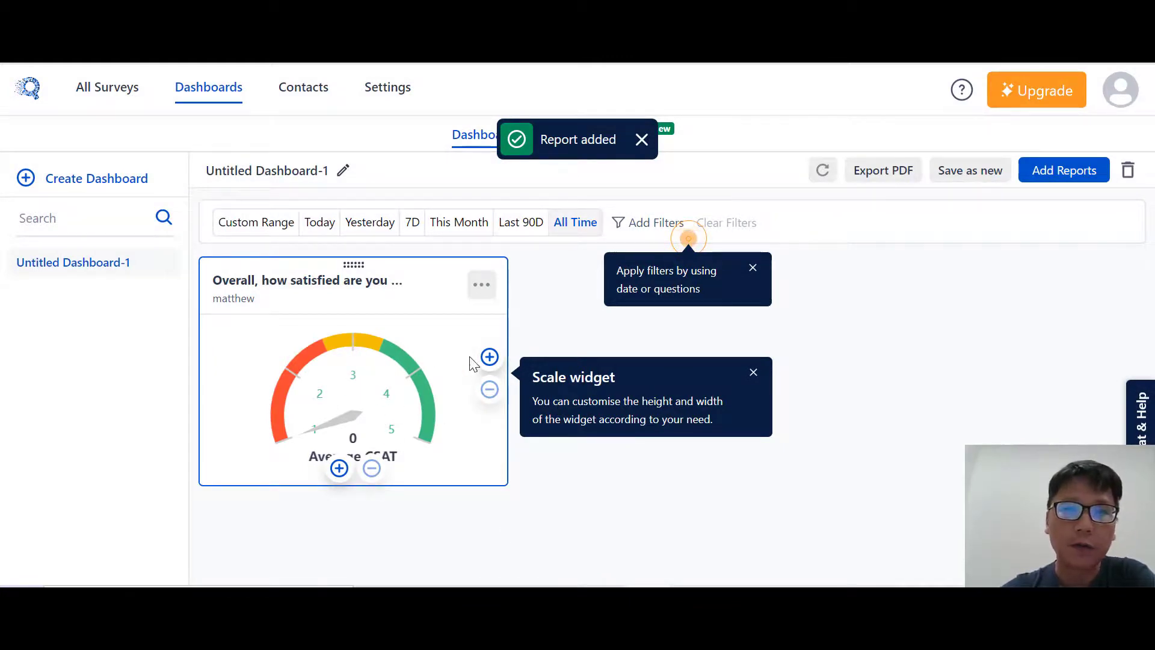
Step: Add a CSAT Details report from the same survey to the dashboard and dismiss the filter tip
click(1065, 173)
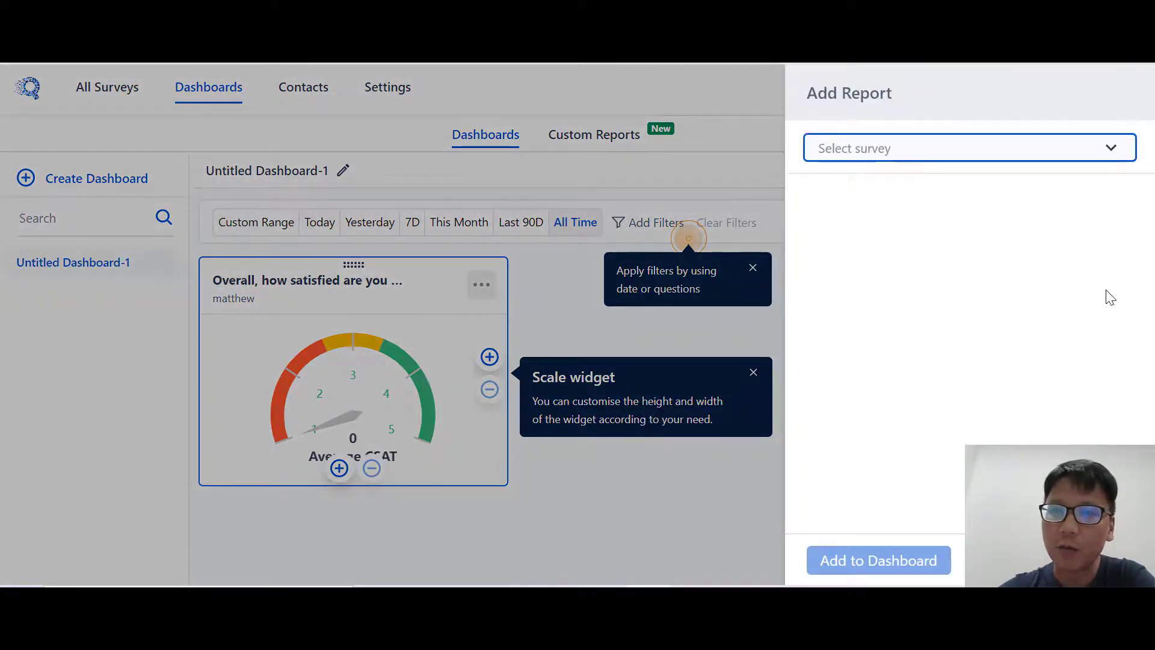
click(938, 151)
click(880, 252)
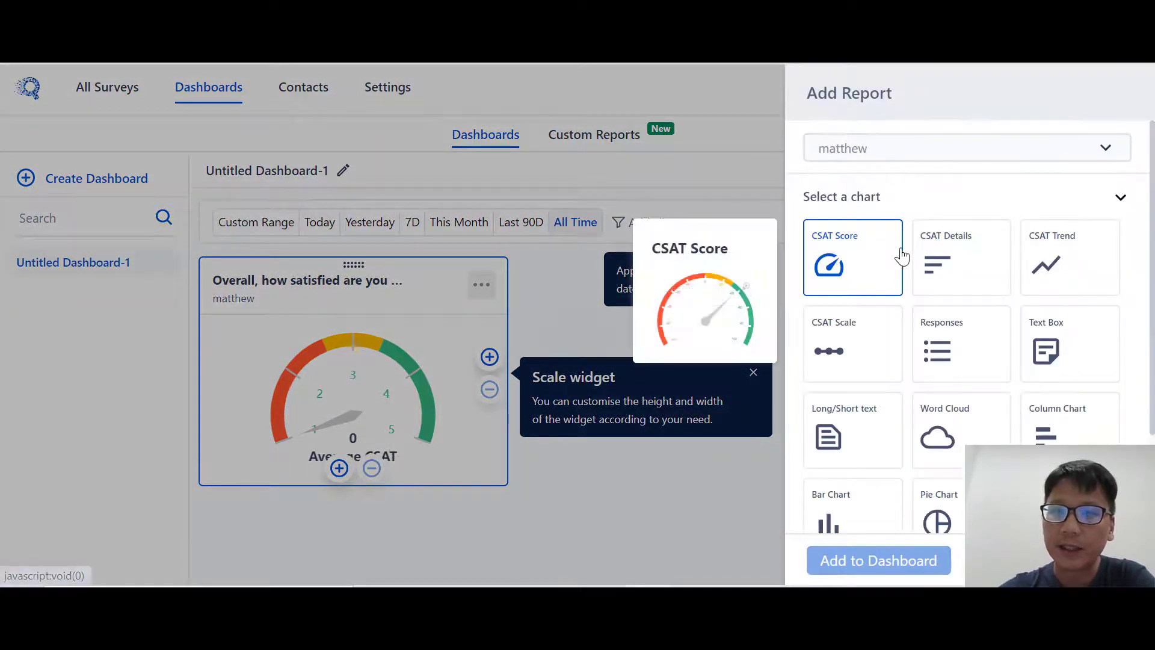
click(988, 245)
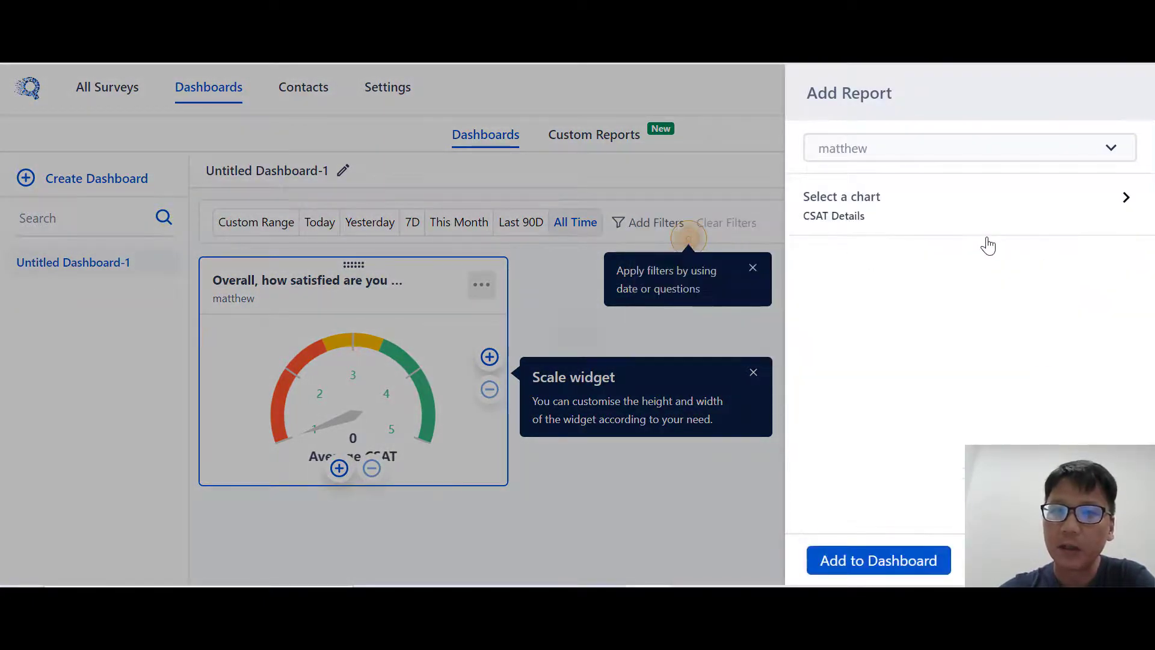
click(892, 557)
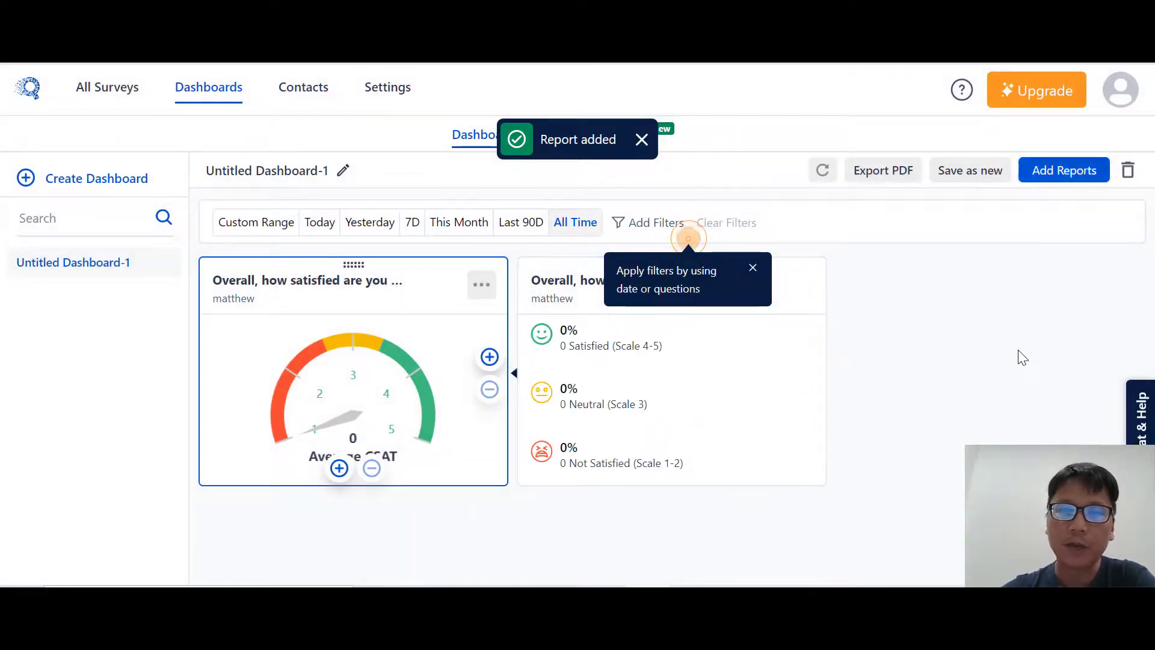
click(752, 268)
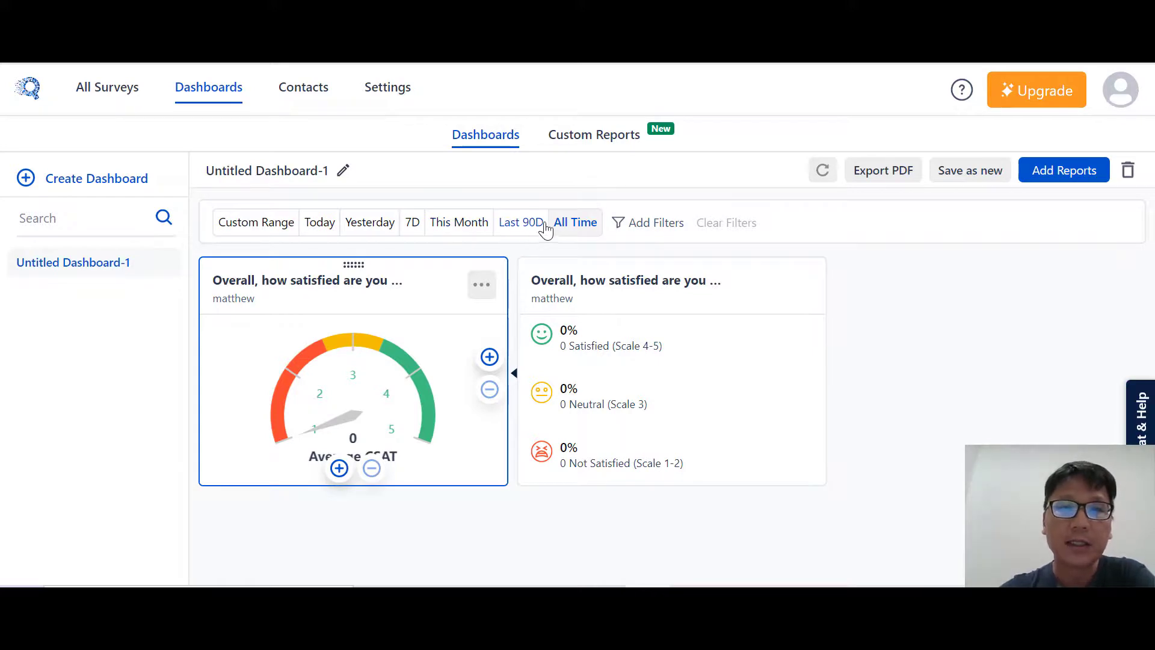
Step: Check which metadata, contact property and question filters are available for the dashboard, and close the filters without applying any
click(654, 224)
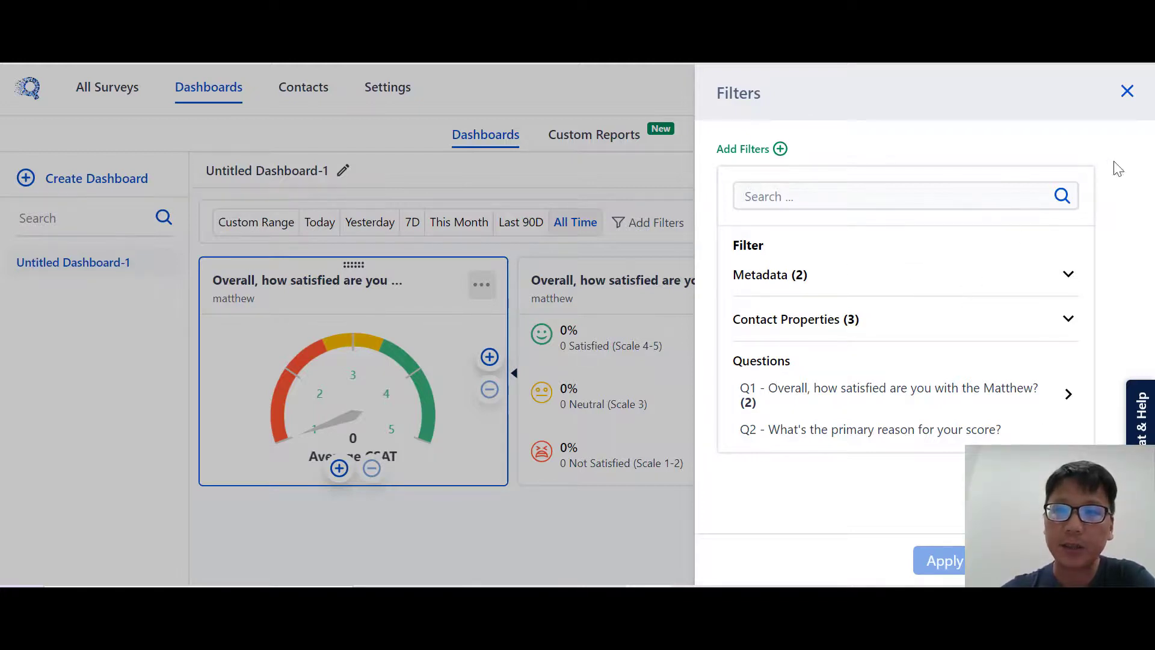
click(1133, 95)
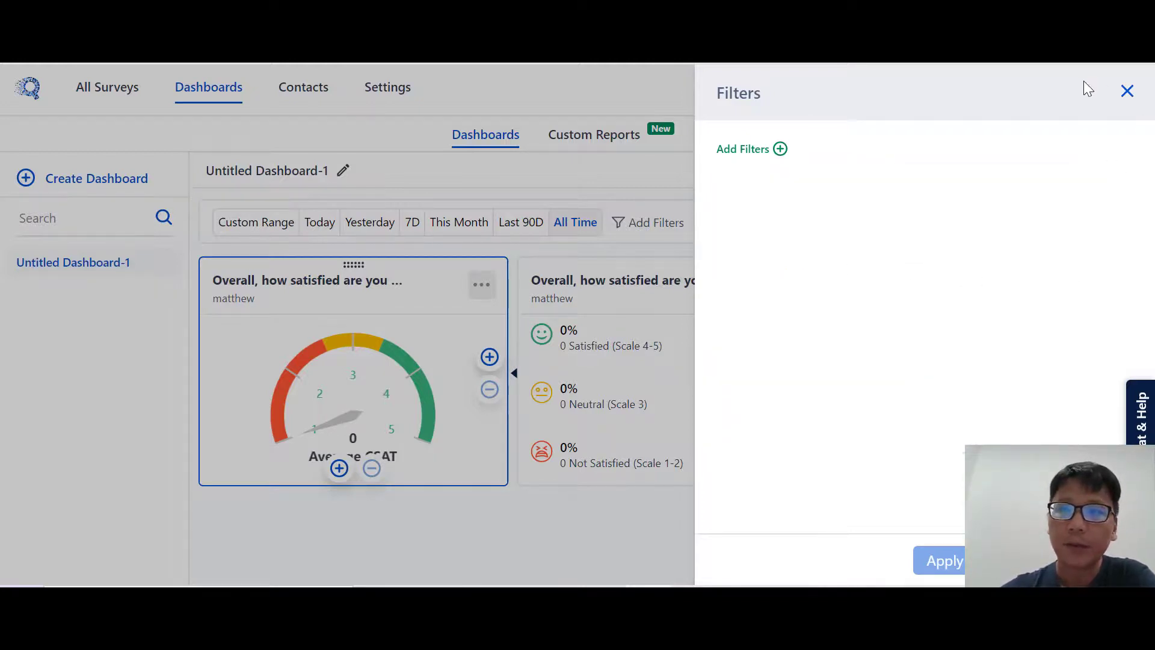
click(1128, 95)
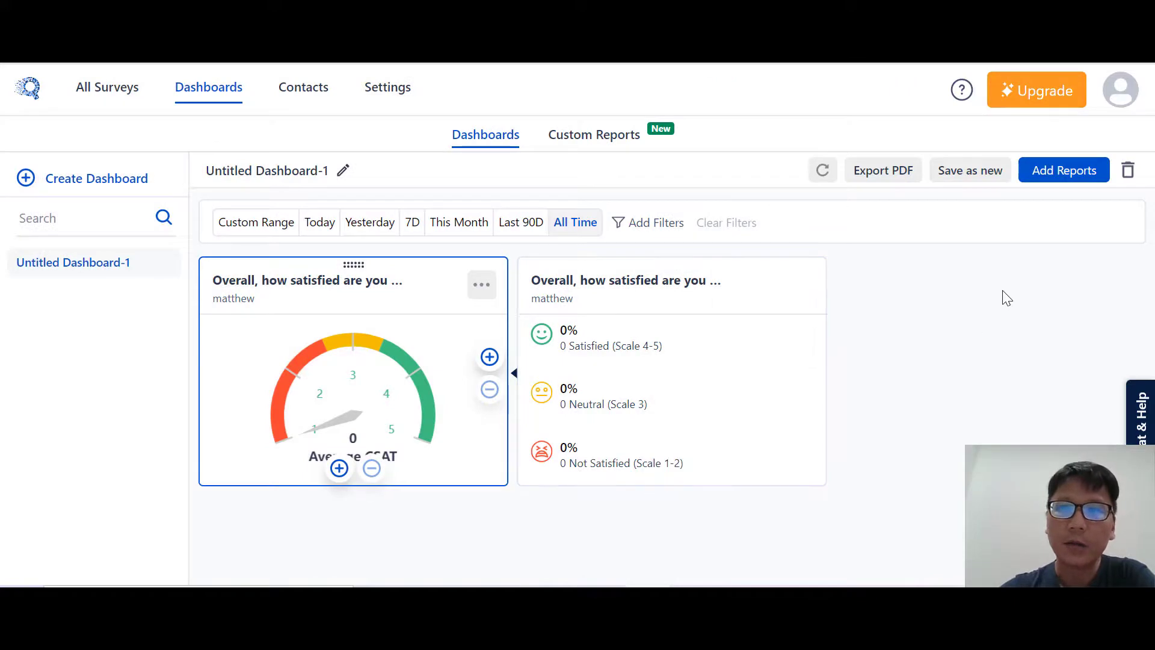
Step: Look at the file import and manual entry options for adding contacts, closing both without adding anything
click(305, 100)
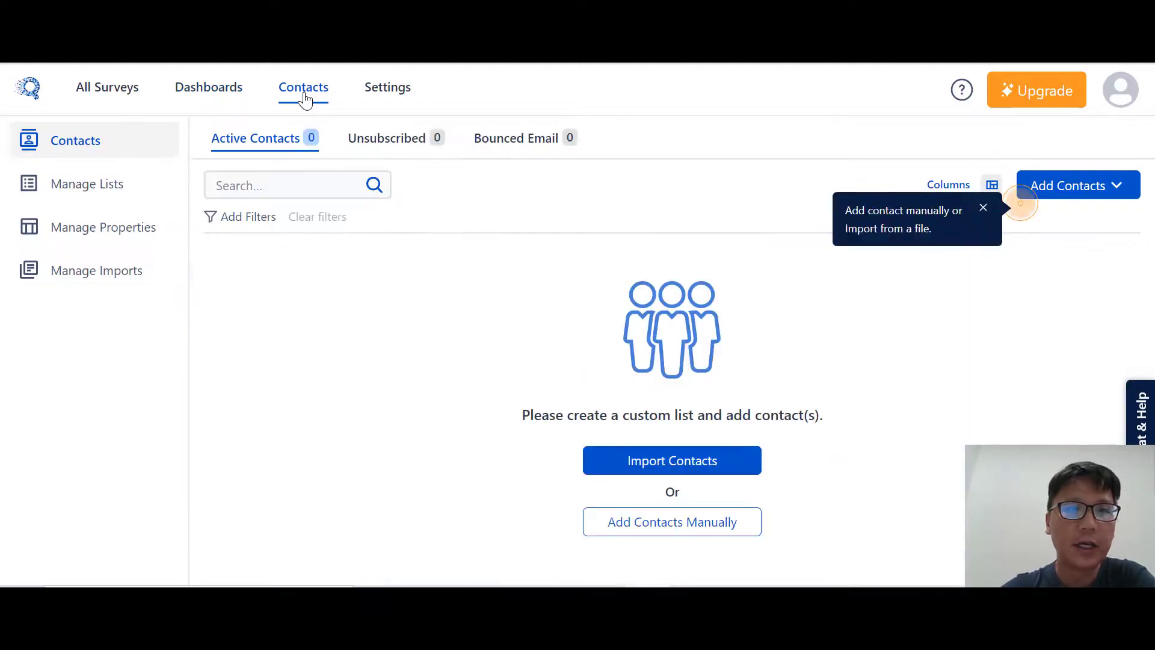
click(710, 468)
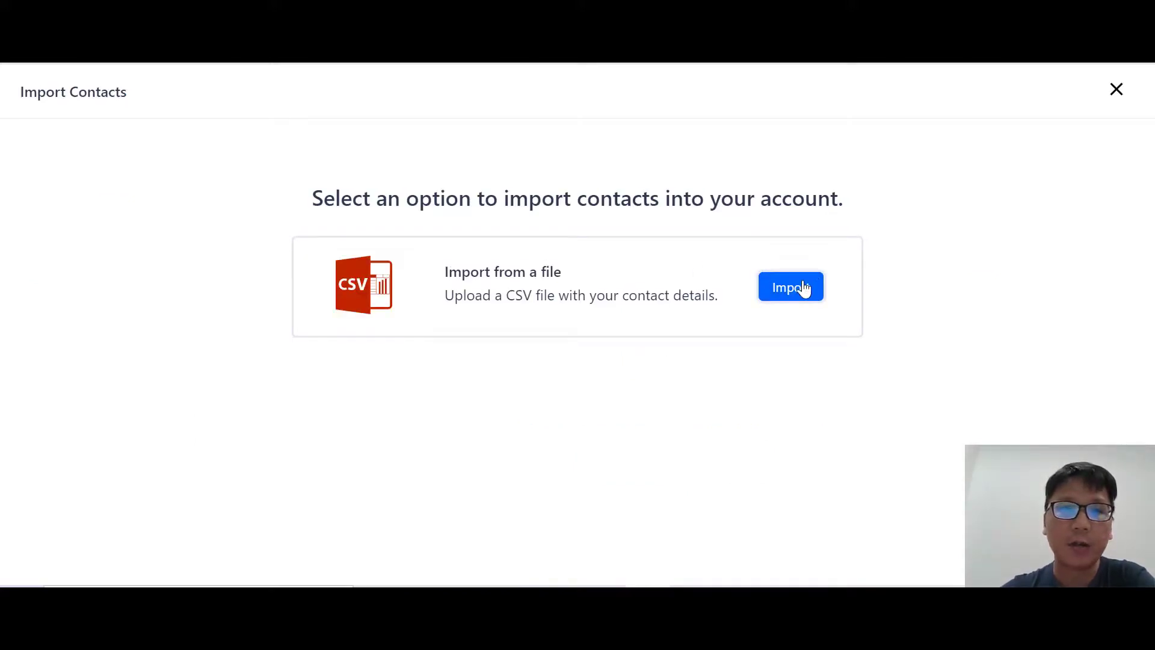
click(1116, 90)
click(705, 540)
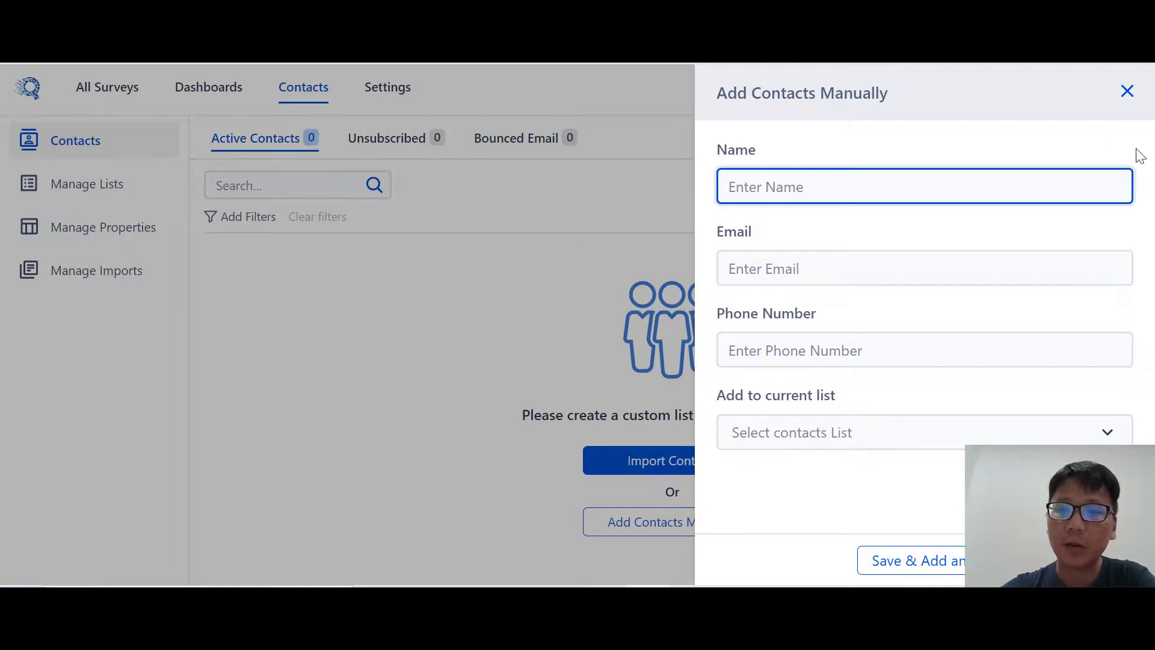
click(1126, 94)
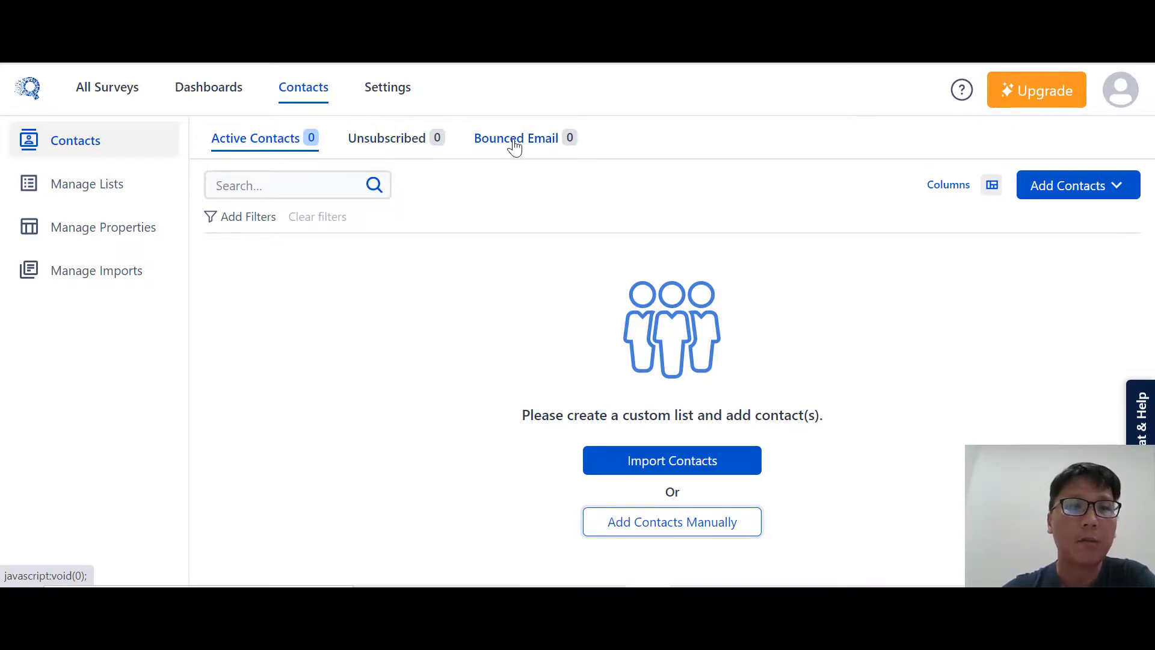
Step: Look through the contact lists, contact properties and imports management pages, and return to the active contacts
click(100, 202)
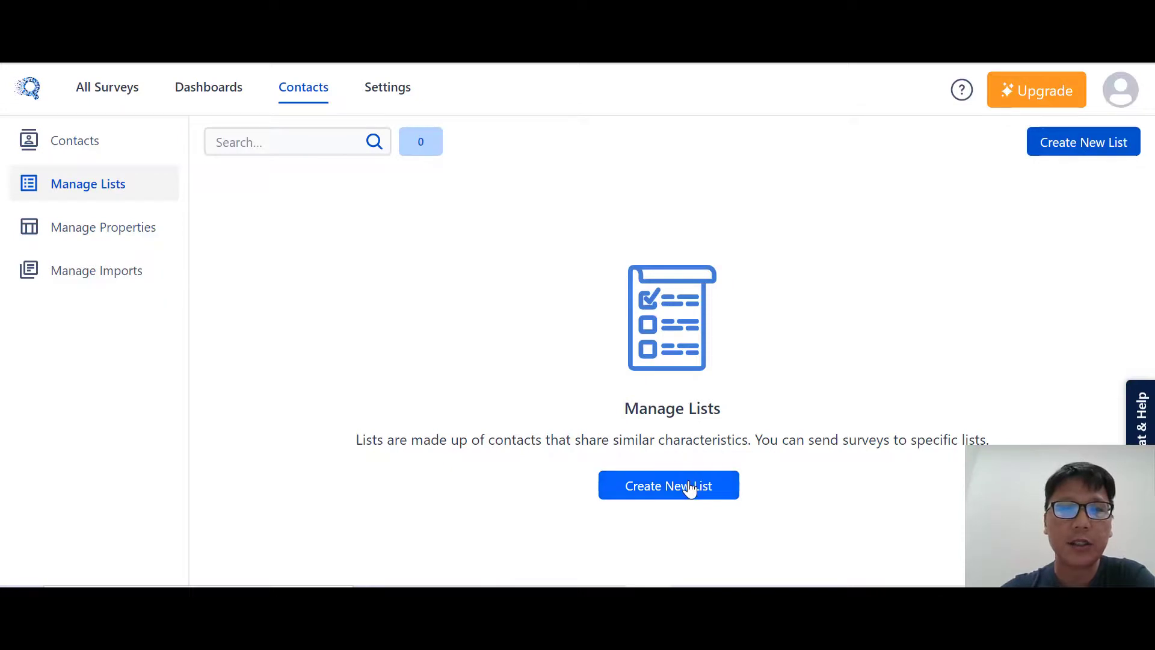
click(114, 225)
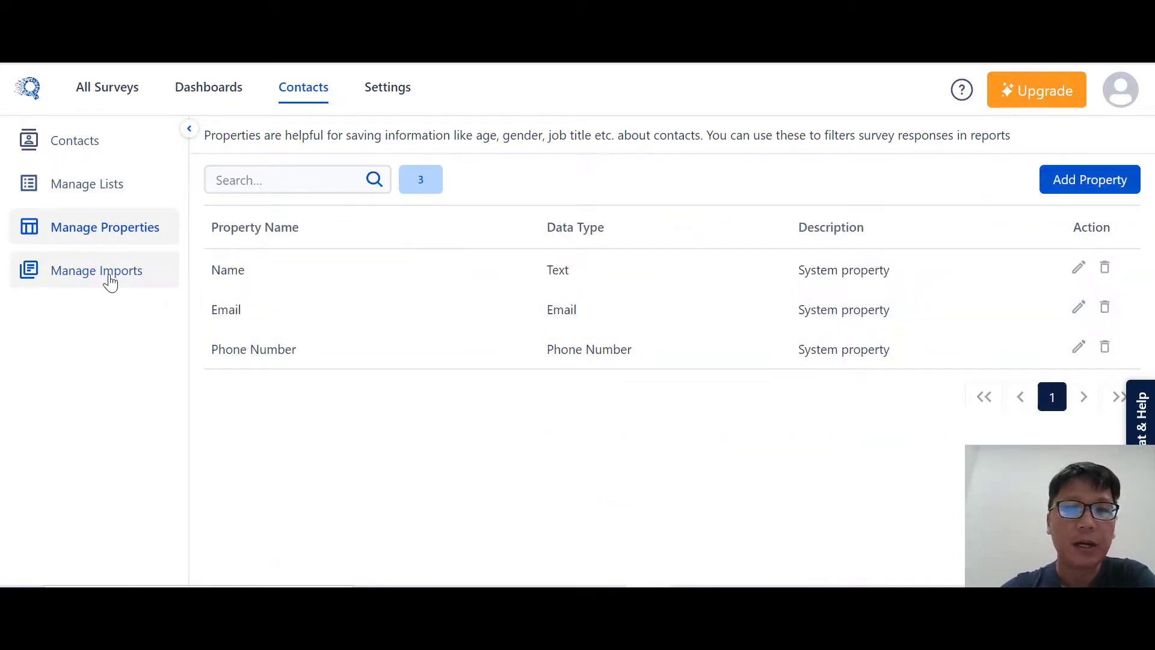
click(109, 277)
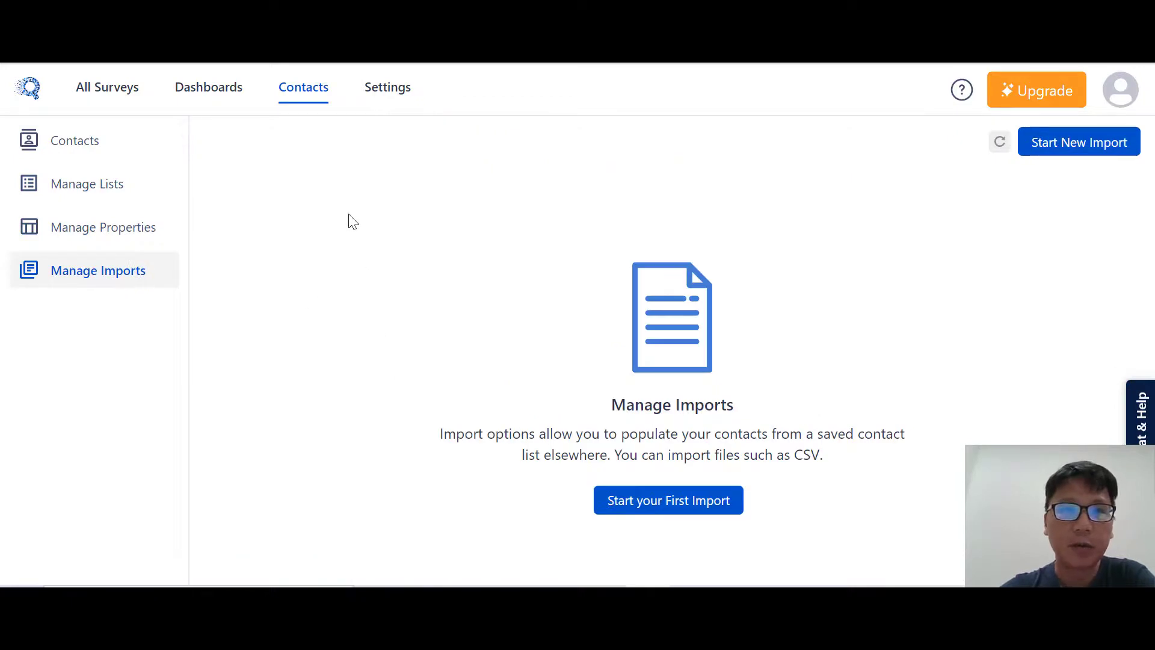
click(98, 148)
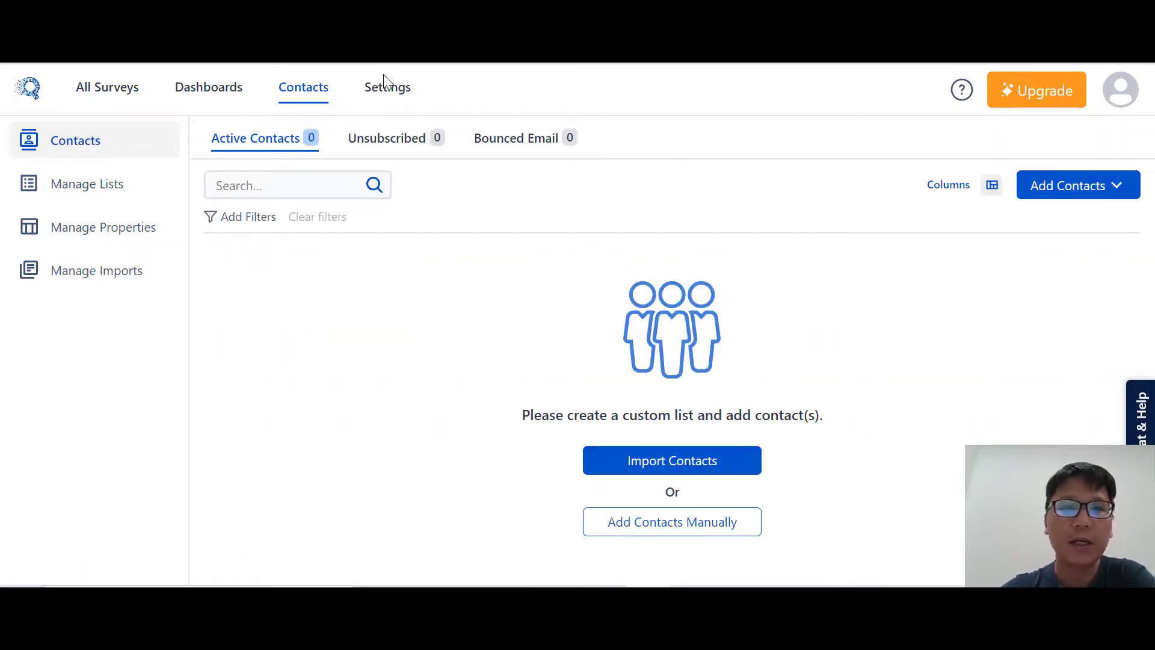
Step: Review the account's profile, organization settings, and branding and survey URL options, ending back on the profile
click(389, 89)
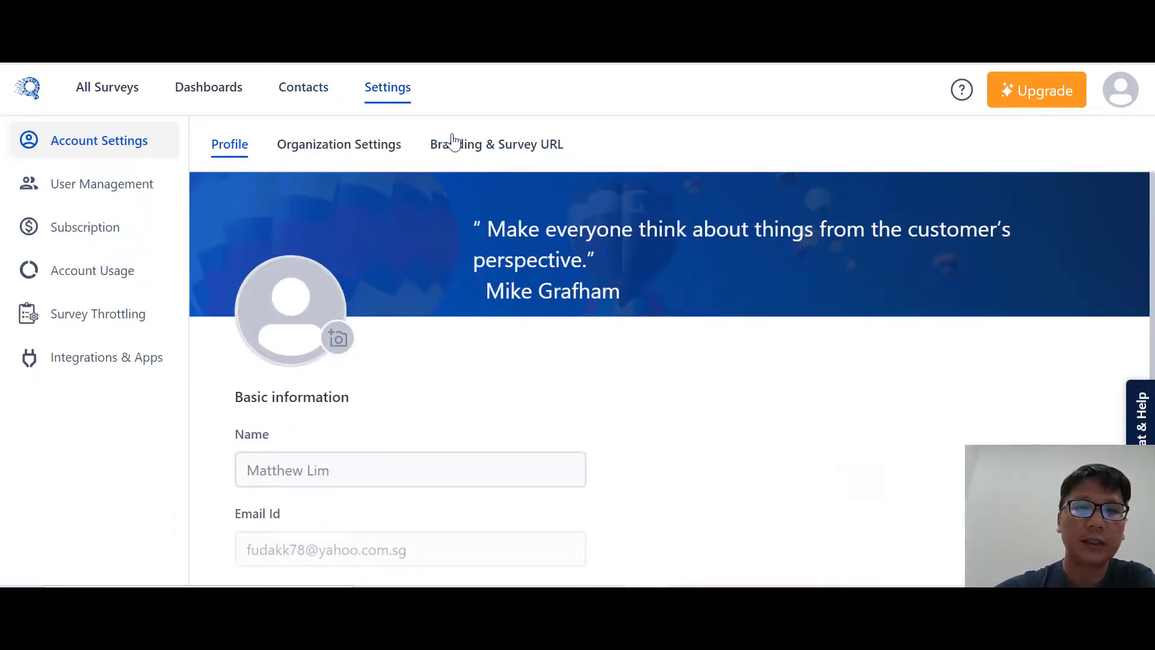
scroll(455, 142, down, 1)
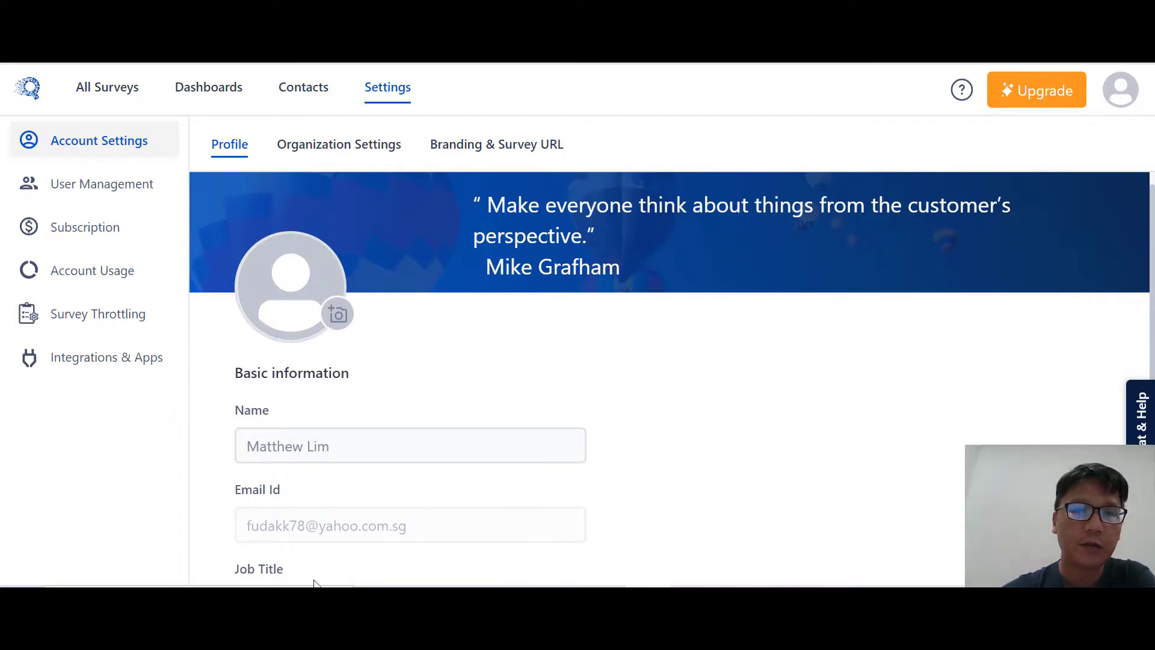
click(334, 150)
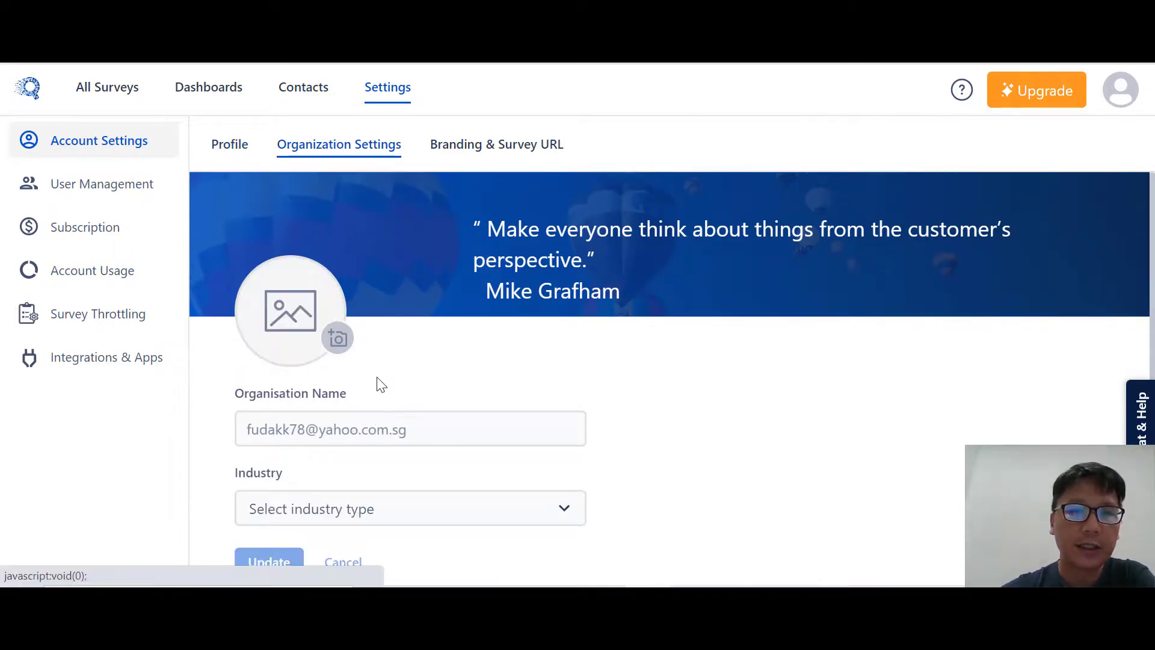
click(503, 148)
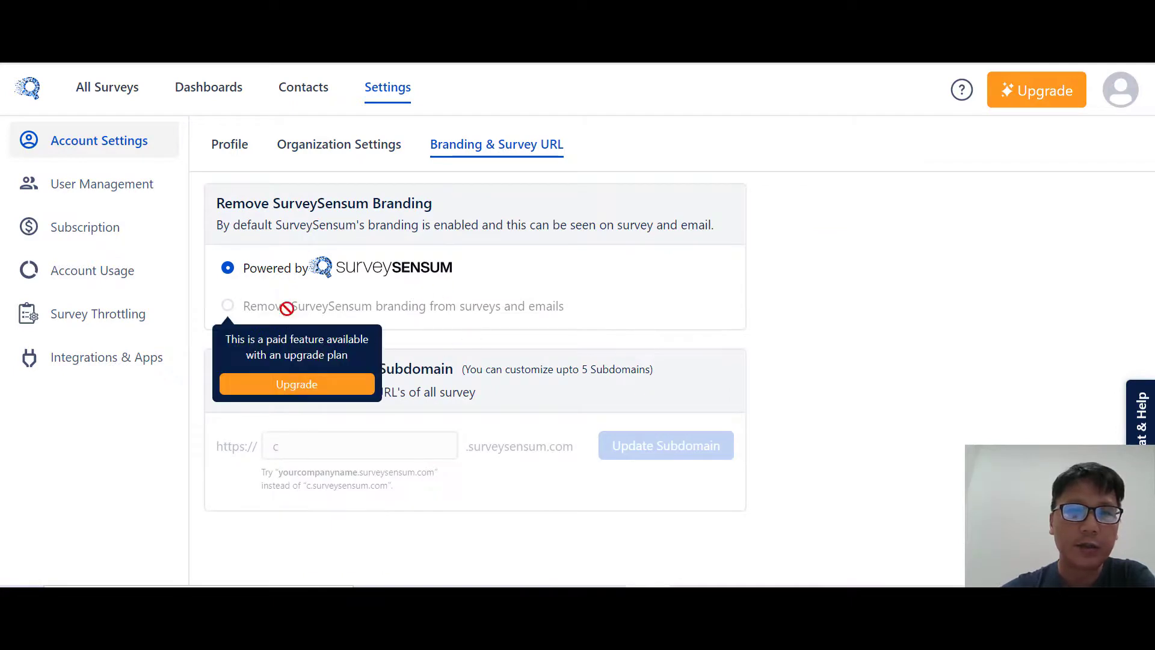
click(233, 148)
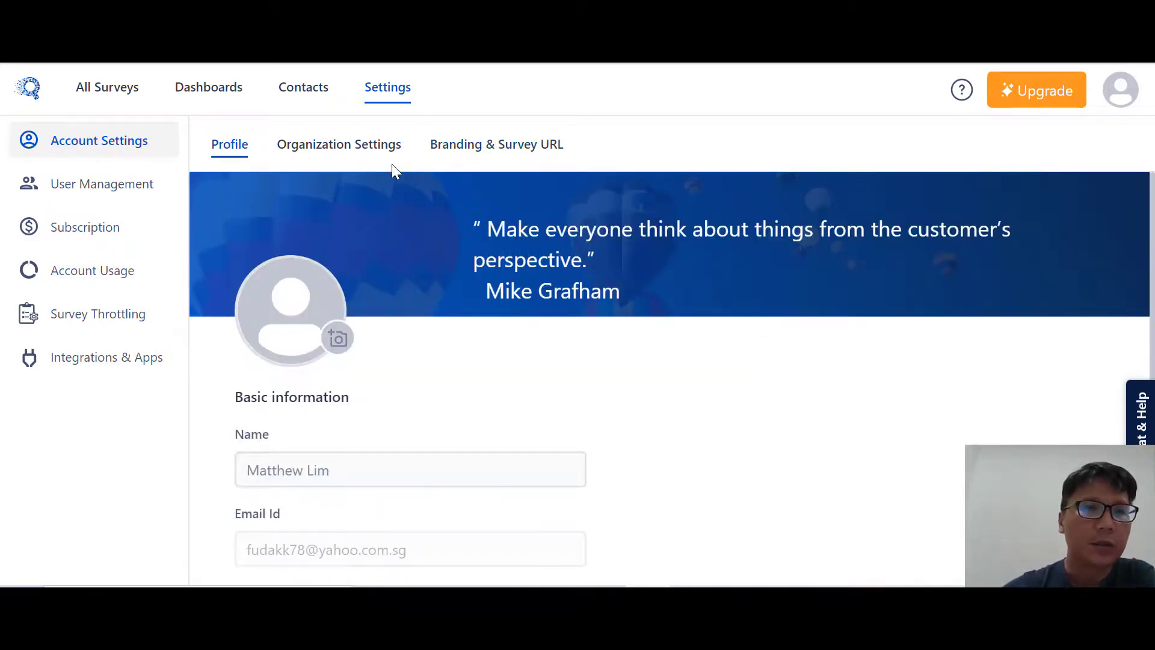
Step: Examine the account's user list and the form for inviting users, and close the form without sending an invite
click(122, 188)
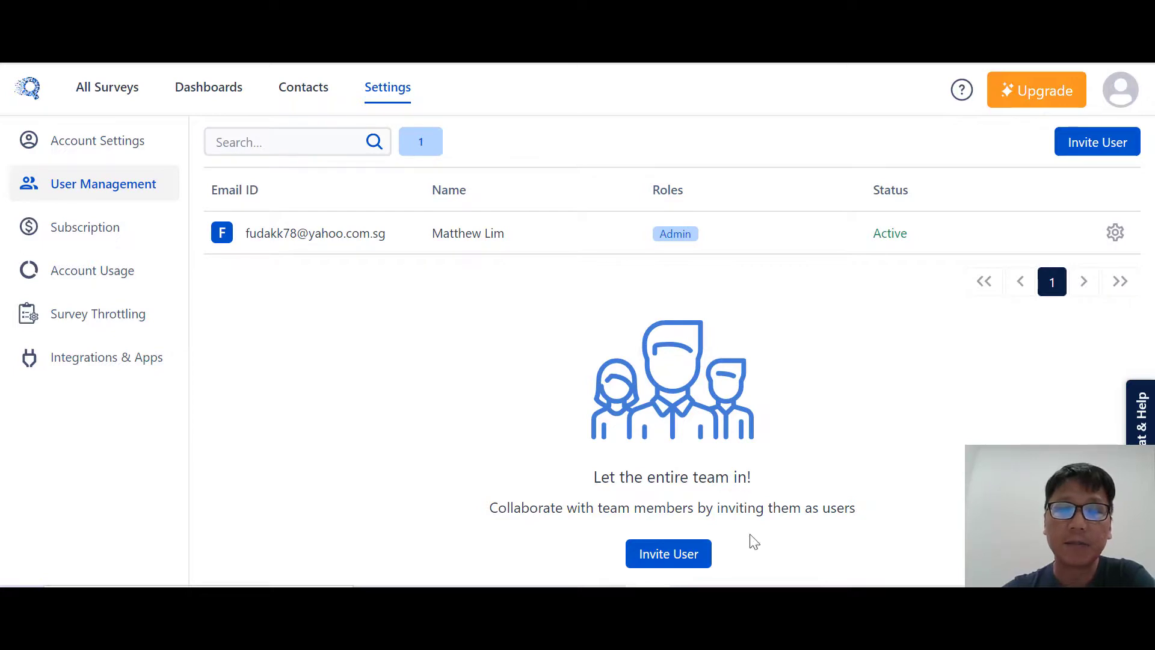
click(669, 552)
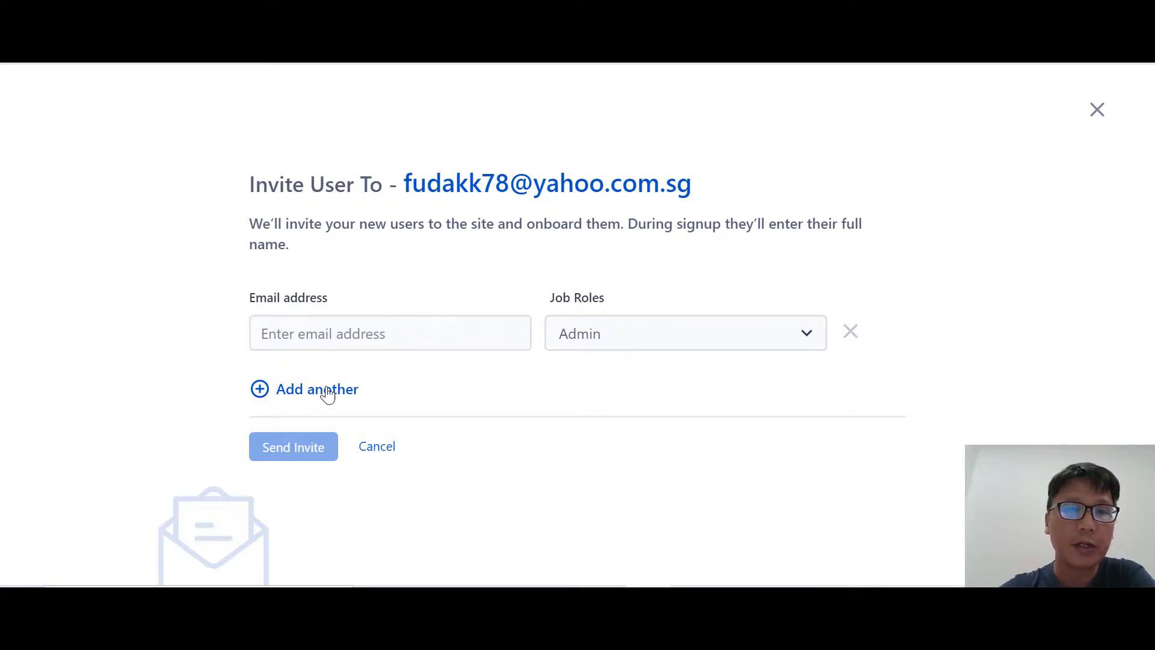
click(1096, 109)
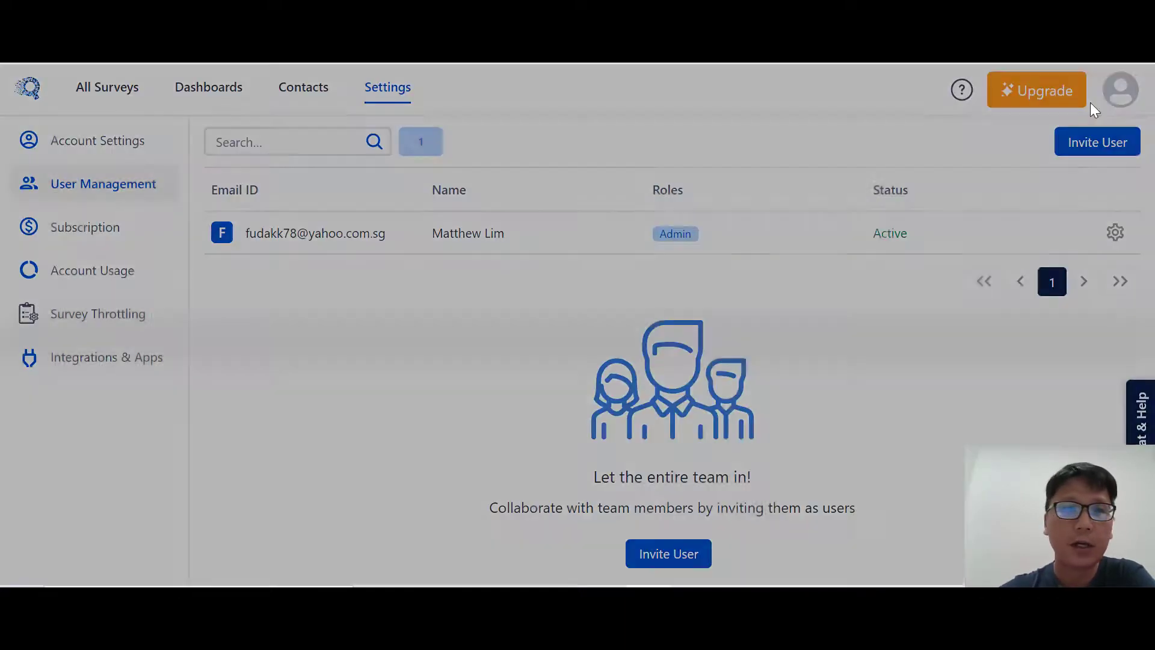
Step: Review the subscription plan, the account usage and the survey throttling setting
click(120, 228)
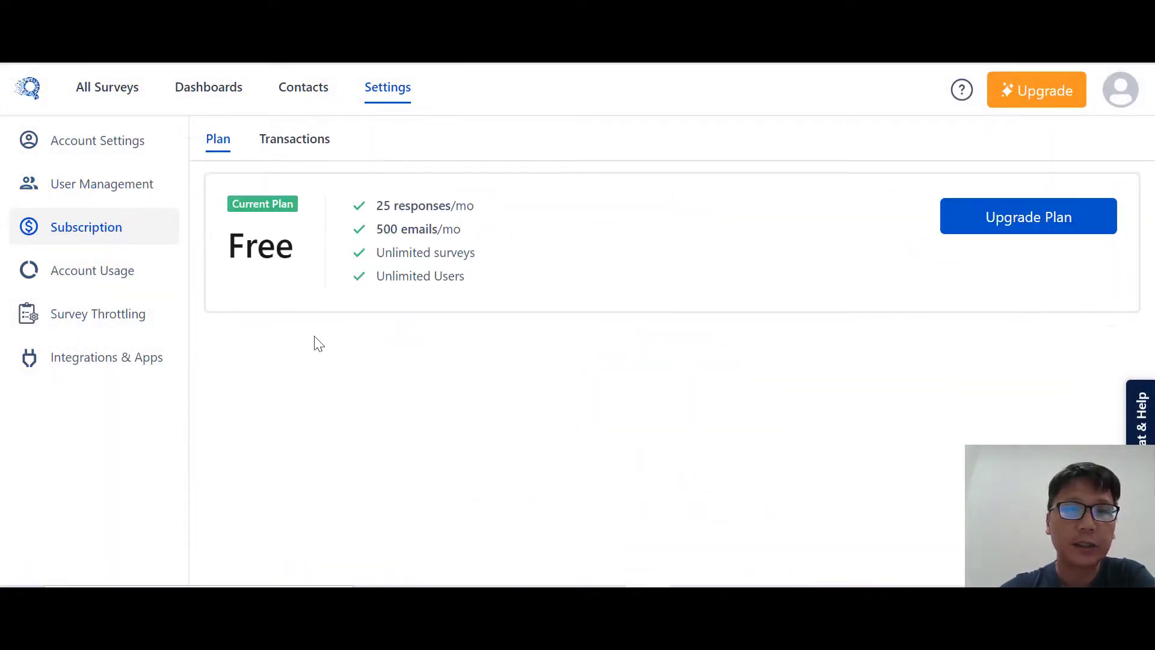
click(121, 286)
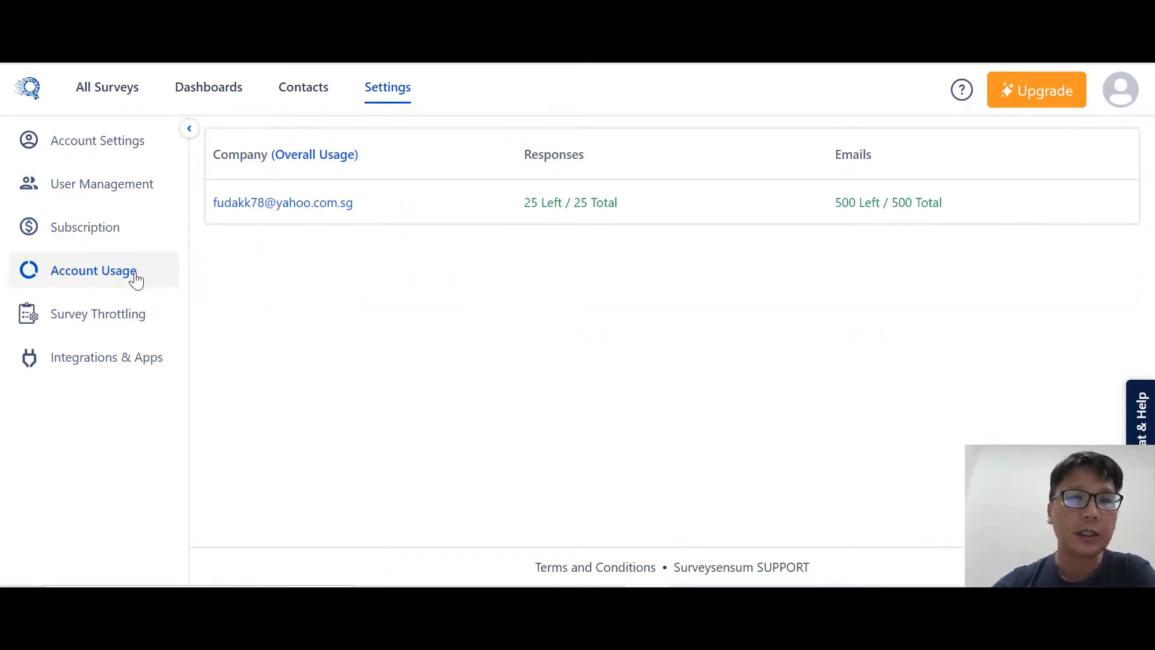
click(132, 326)
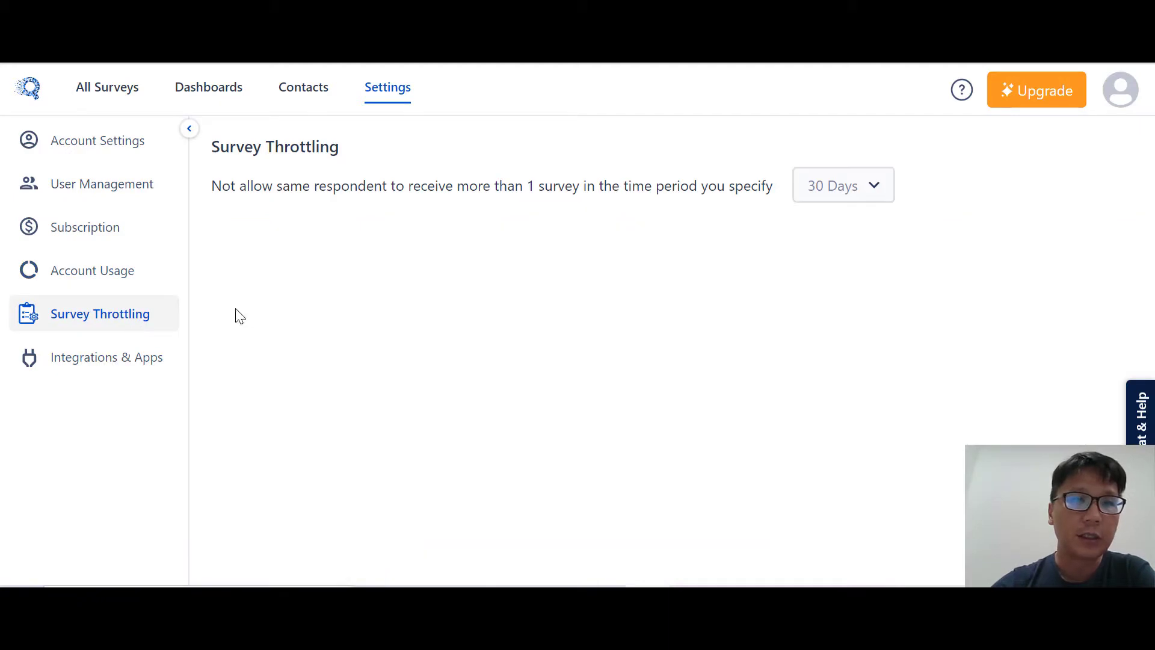
Step: Review the available integrations and the created apps, and return to the list of all surveys
click(138, 373)
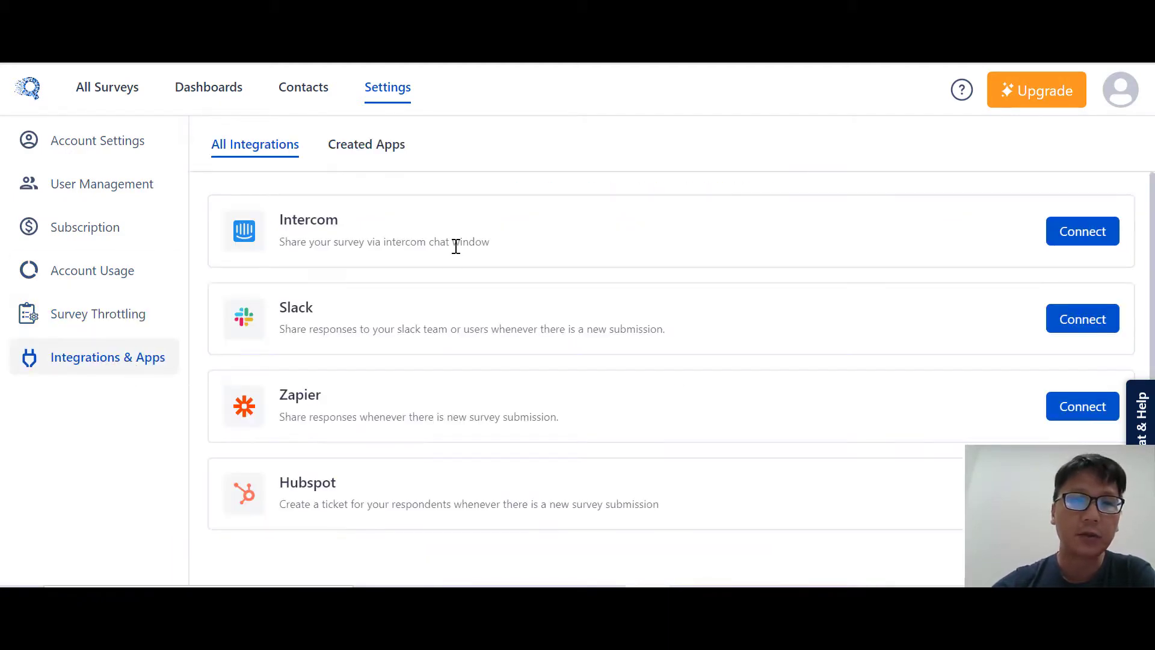
scroll(456, 247, down, 2)
scroll(456, 246, up, 2)
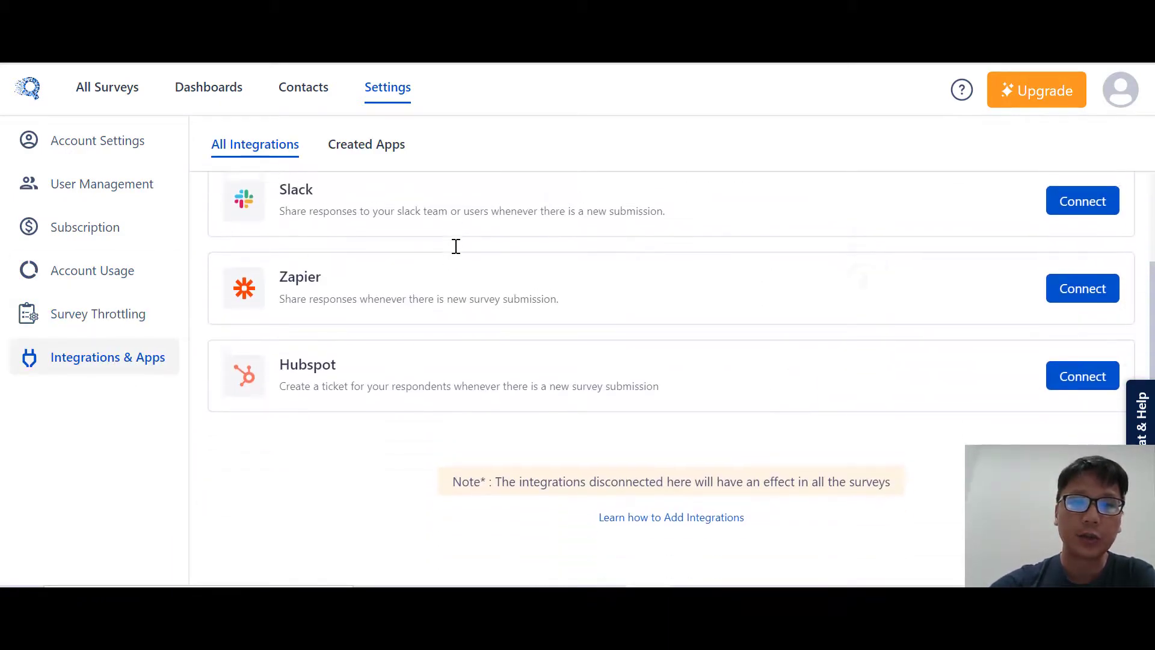
scroll(456, 247, down, 2)
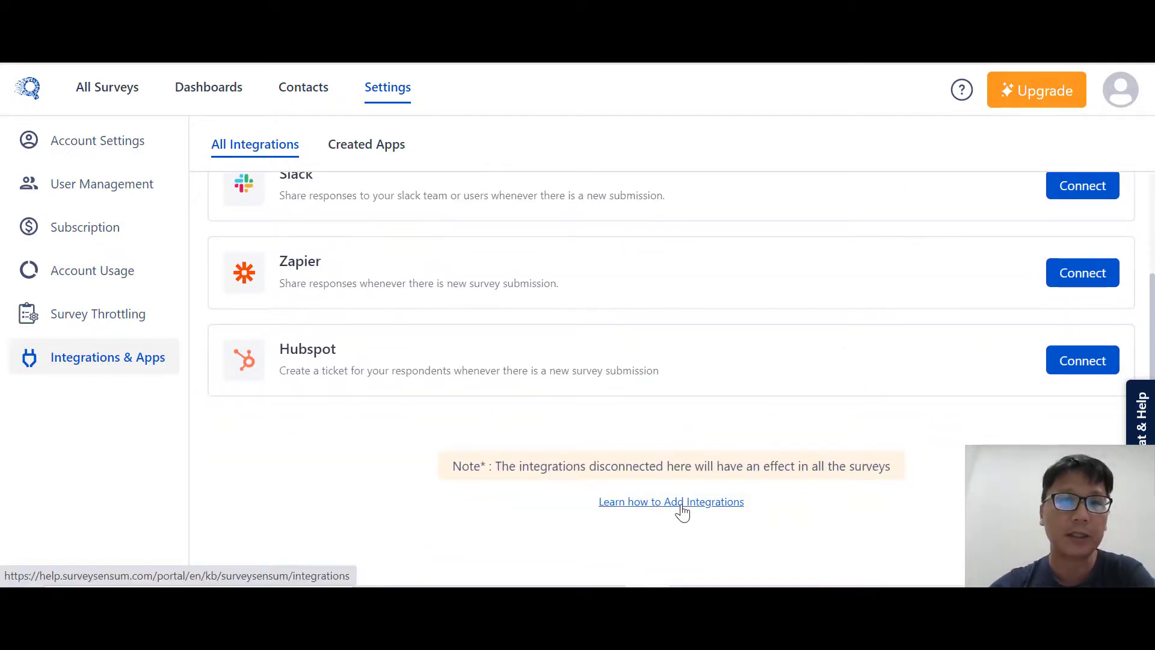
click(380, 158)
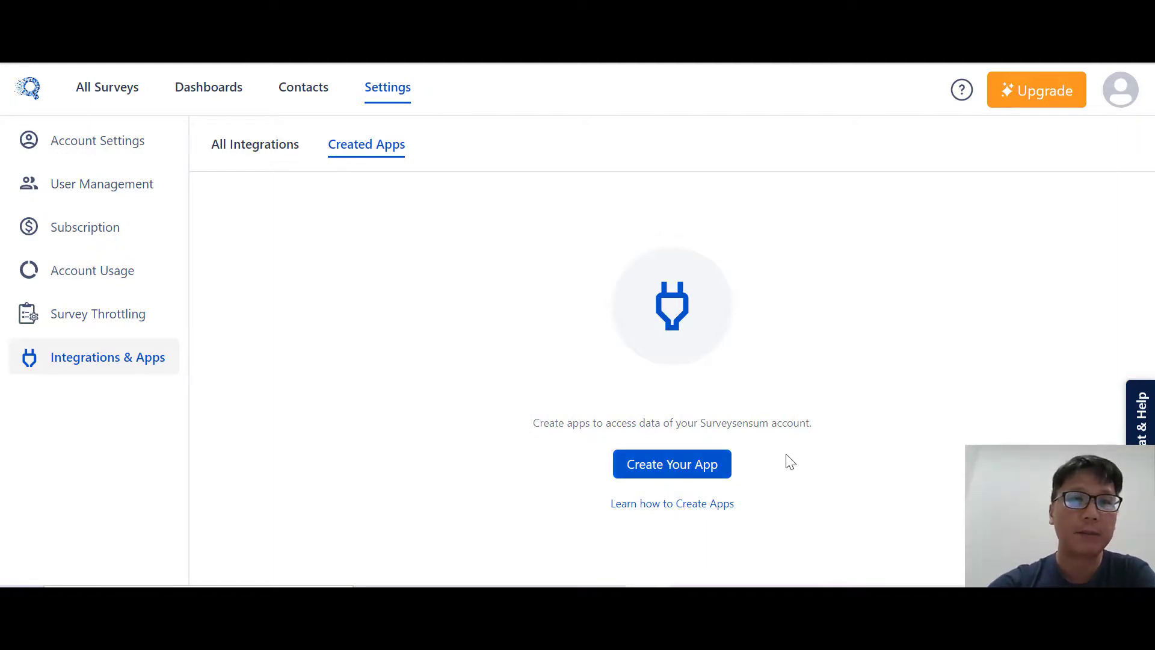
click(91, 89)
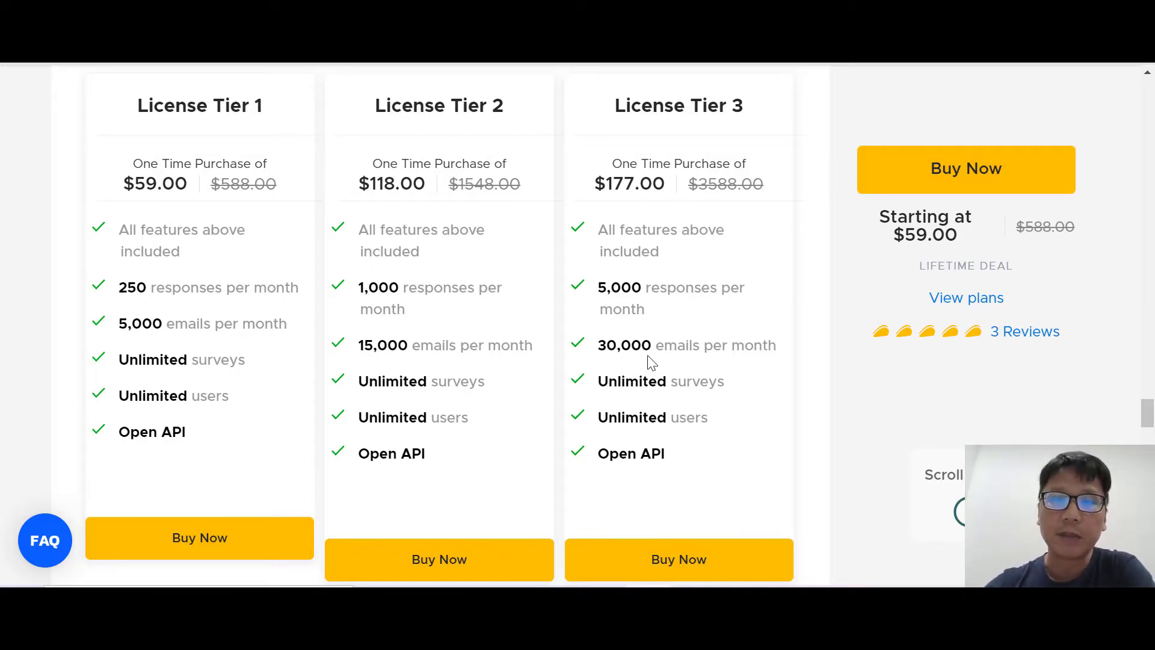
Step: Compare the prices and limits of License Tiers 1, 2 and 3 on the lifetime deal page
scroll(649, 361, down, 1)
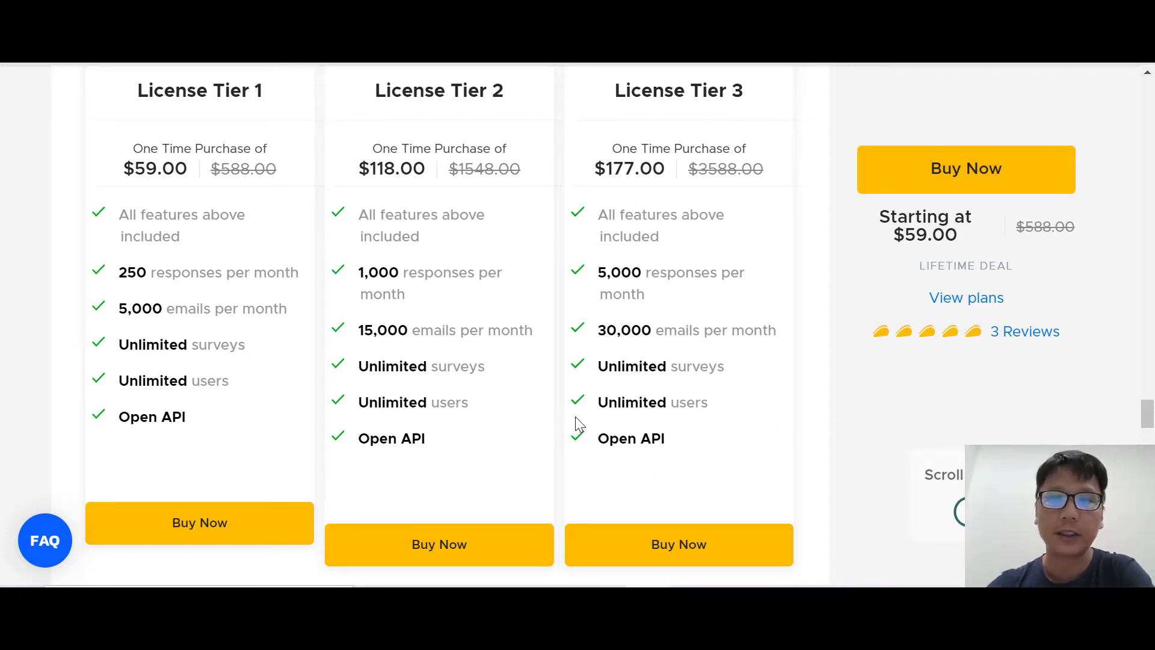
scroll(576, 422, down, 1)
scroll(576, 423, up, 2)
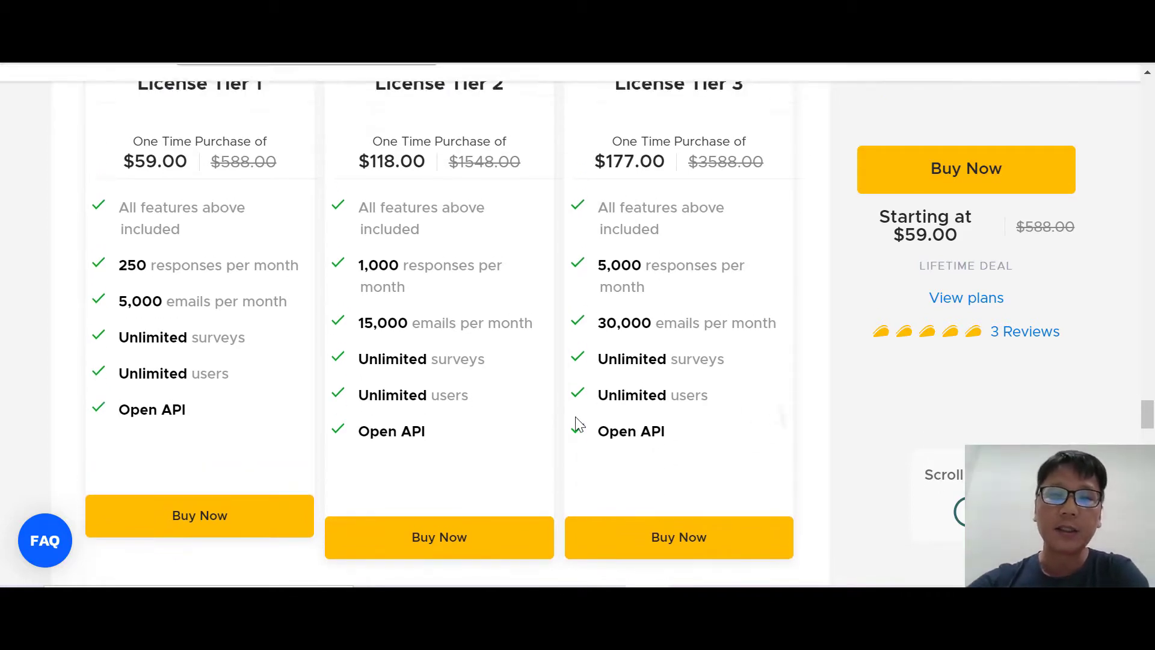